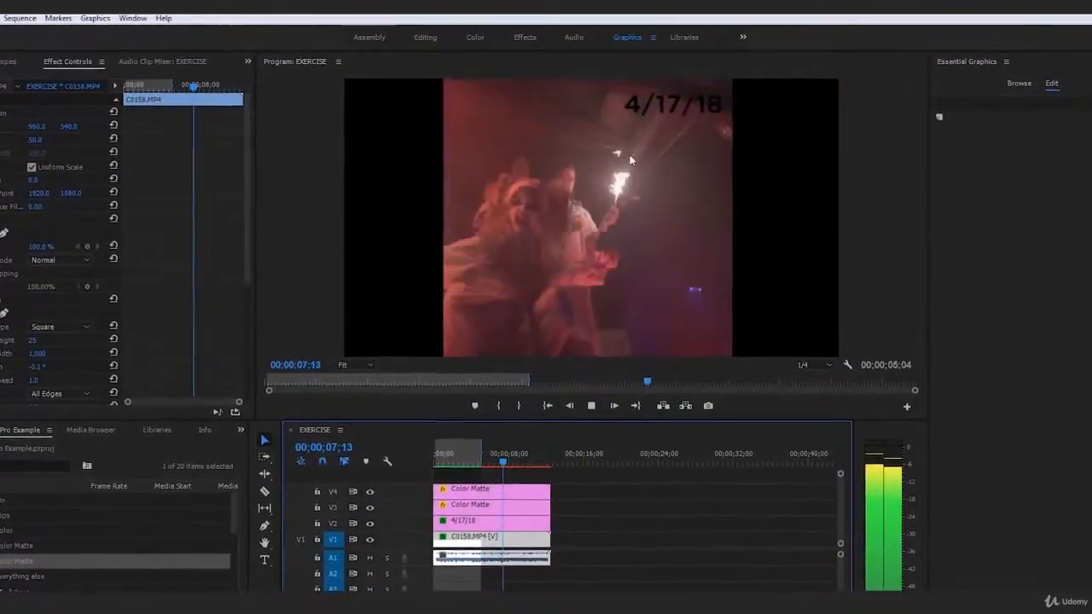
Step: Play the finished example in the EXERCISE sequence from its beginning and examine the shake effect
key("space")
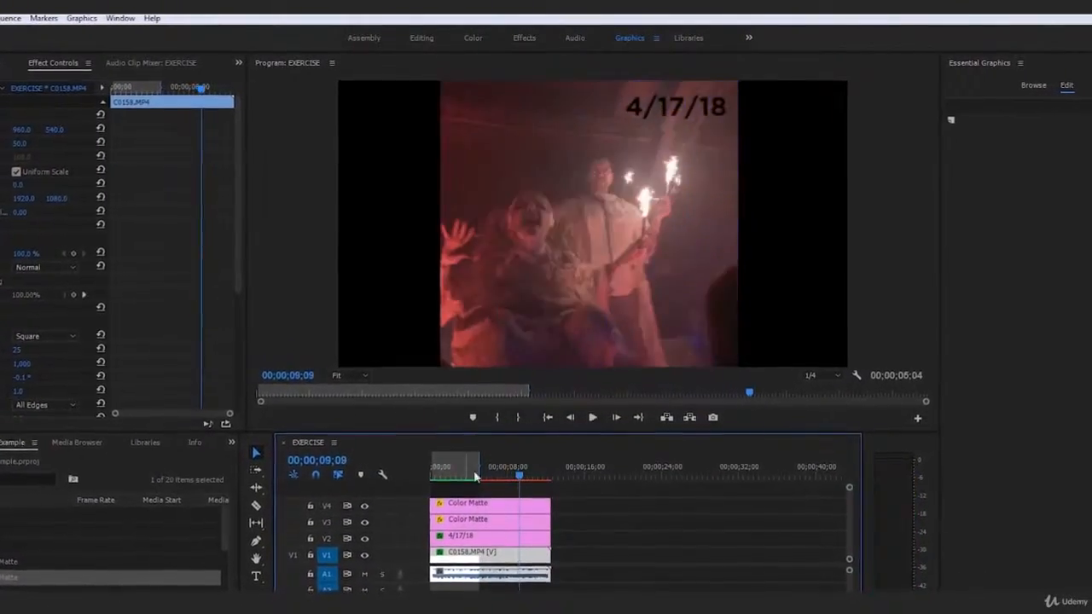
left_click(430, 480)
key("space")
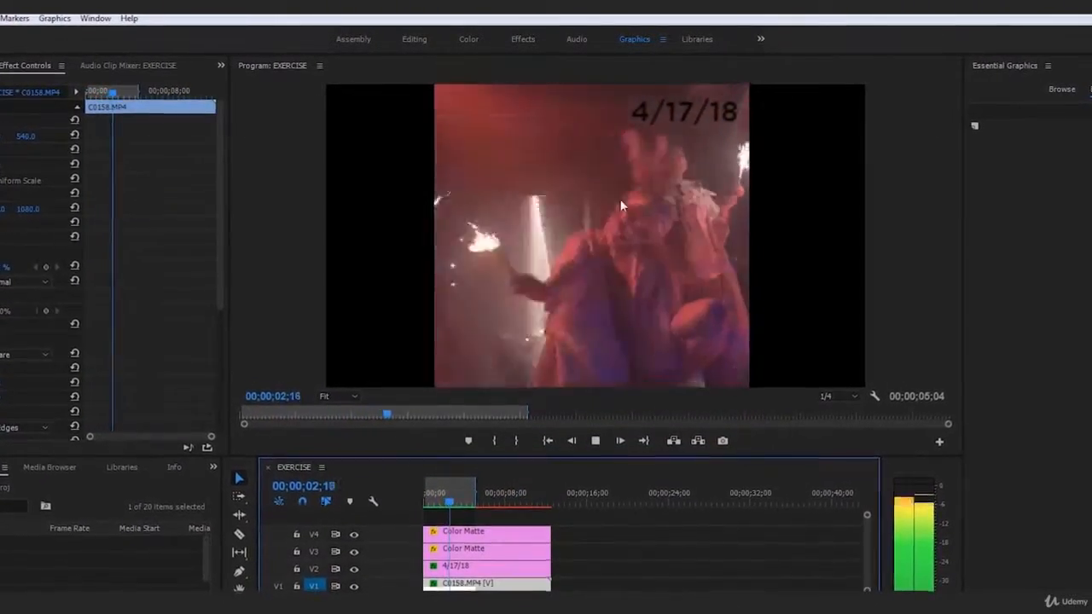
left_click(547, 443)
key("space")
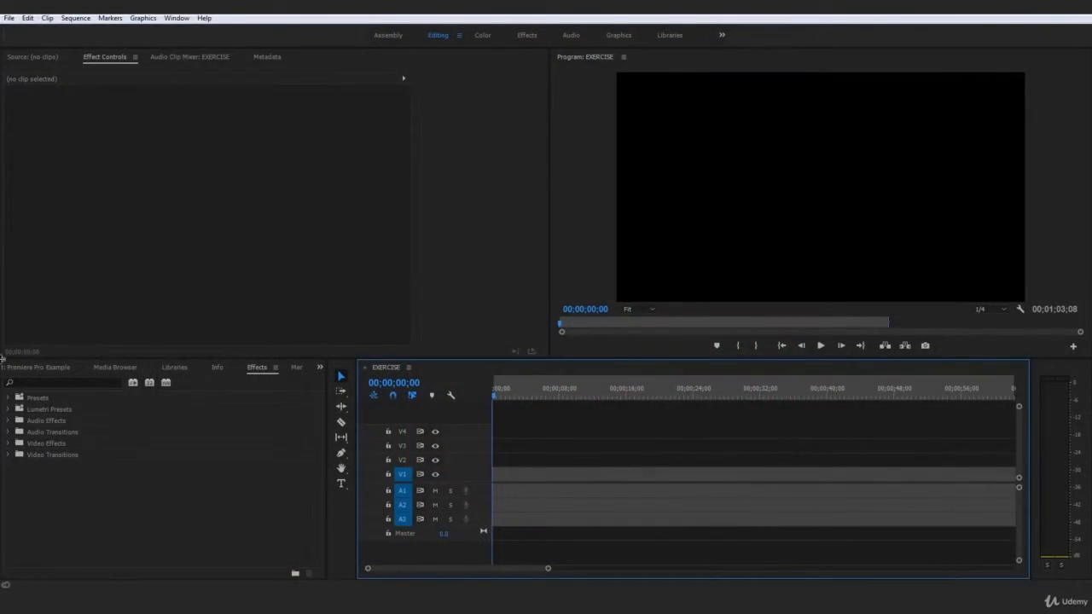
Step: Place clip C0158.MP4 from the Dancers bin at the start of track V1, keeping the existing sequence settings
left_click(8, 367)
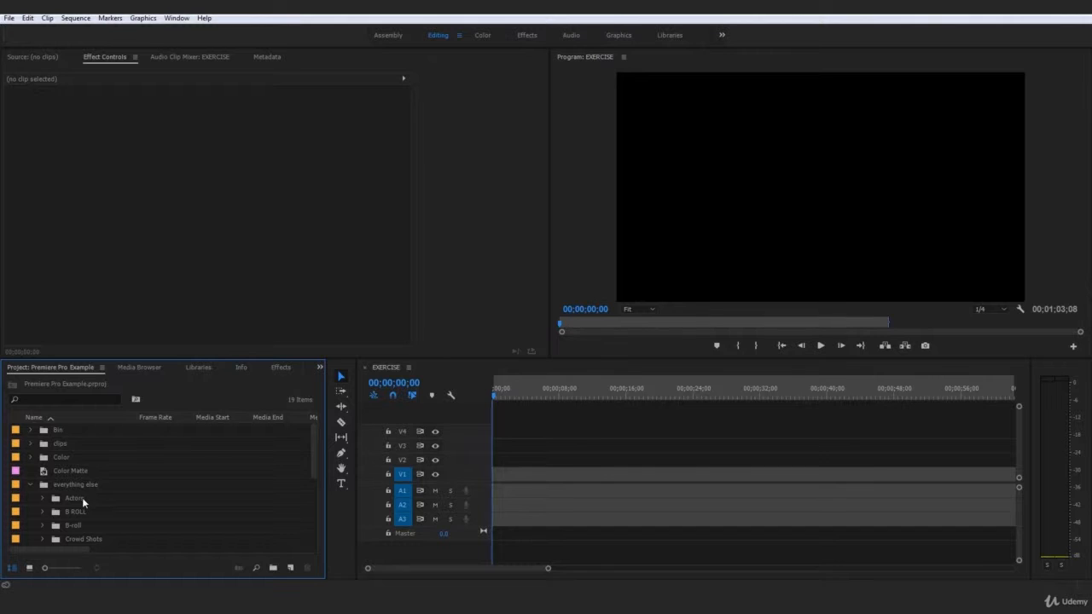
scroll(83, 498, "down", 3)
left_click(119, 486)
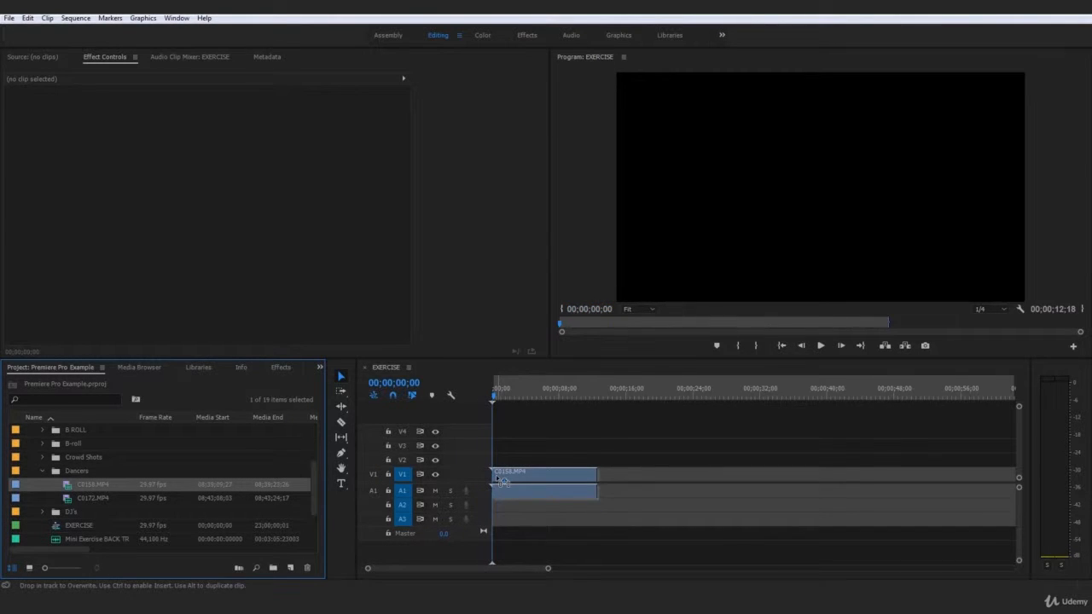
left_click_drag(495, 482, 496, 483)
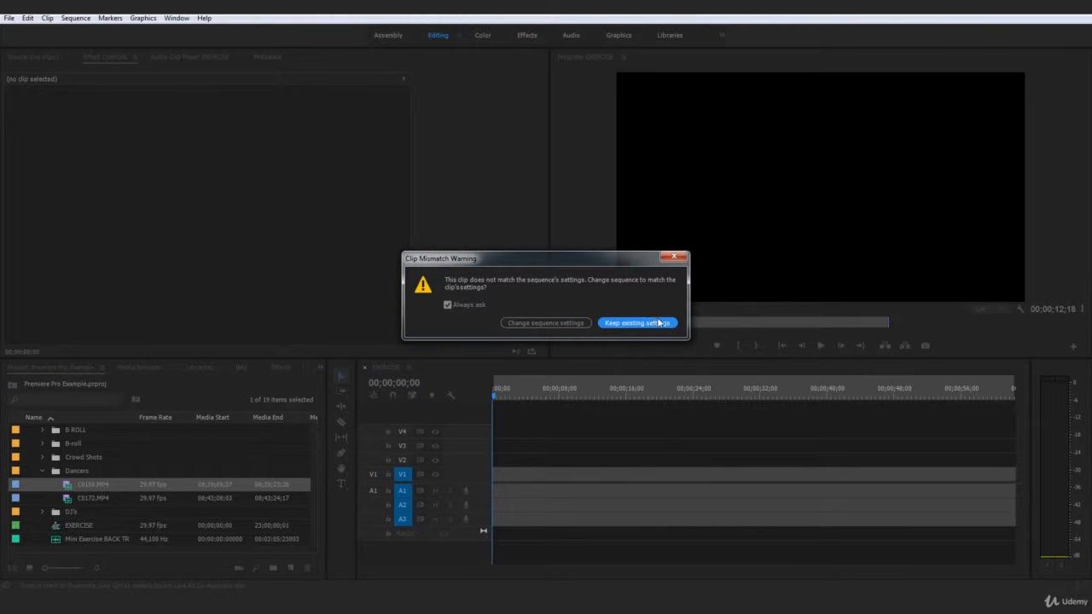
left_click(659, 322)
Step: Play the beginning of the C0158.MP4 clip to check how it is framed in the sequence
left_click(551, 474)
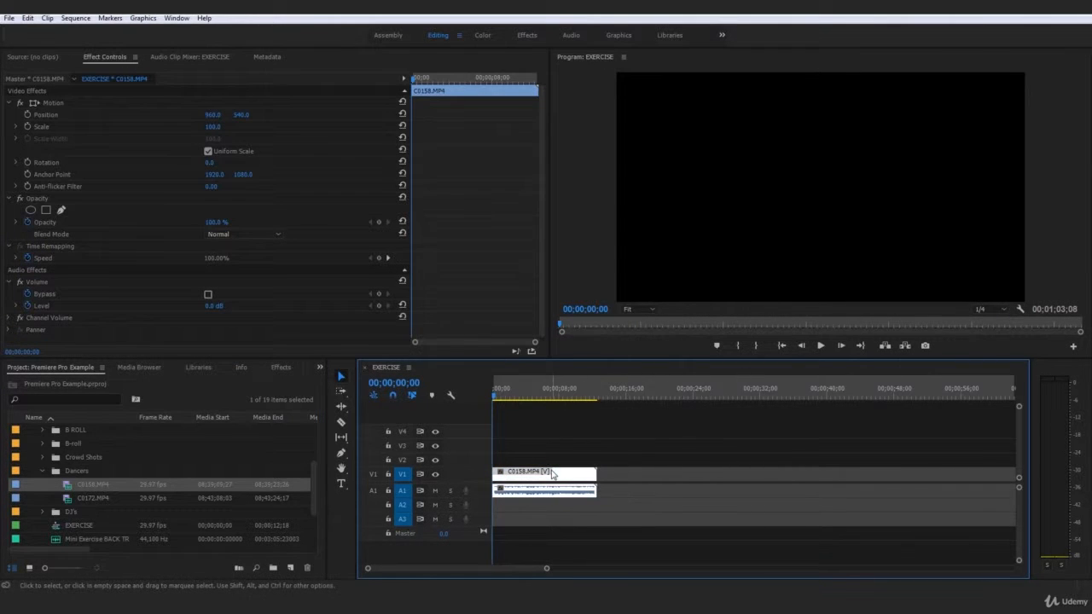
left_click(828, 348)
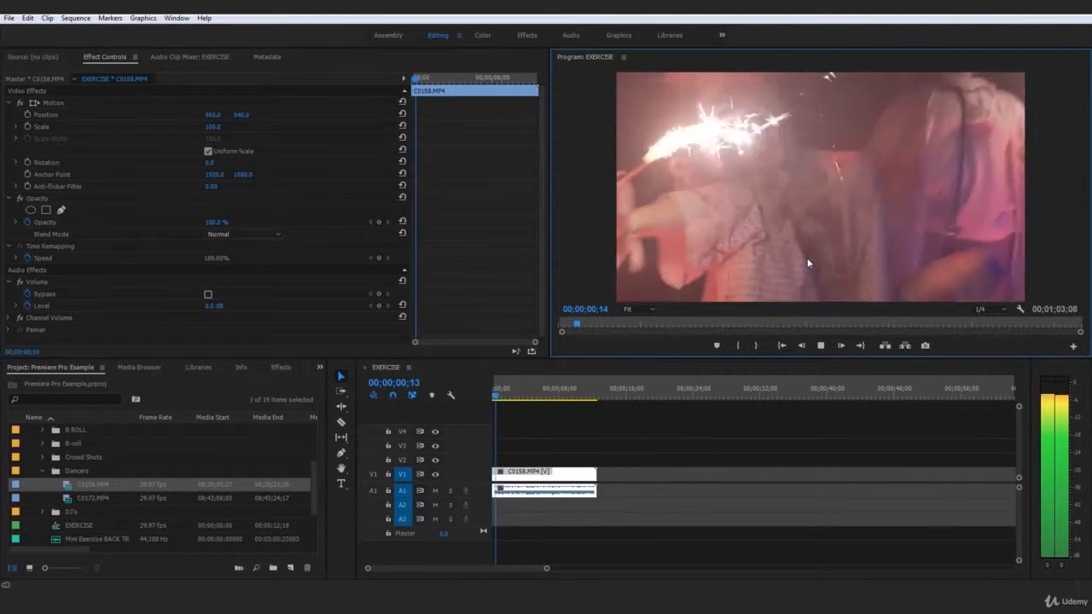
key("space")
Step: Return the playhead to the sequence start and fit the C0158.MP4 clip on V1 with Set to Frame Size
left_click(81, 473)
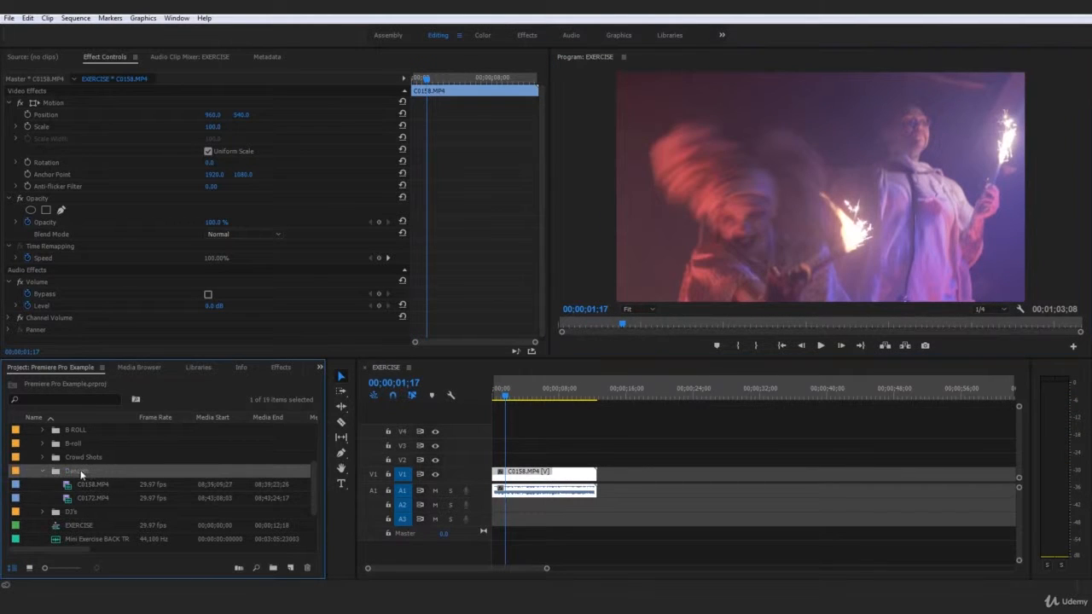
left_click(515, 451)
key("Home")
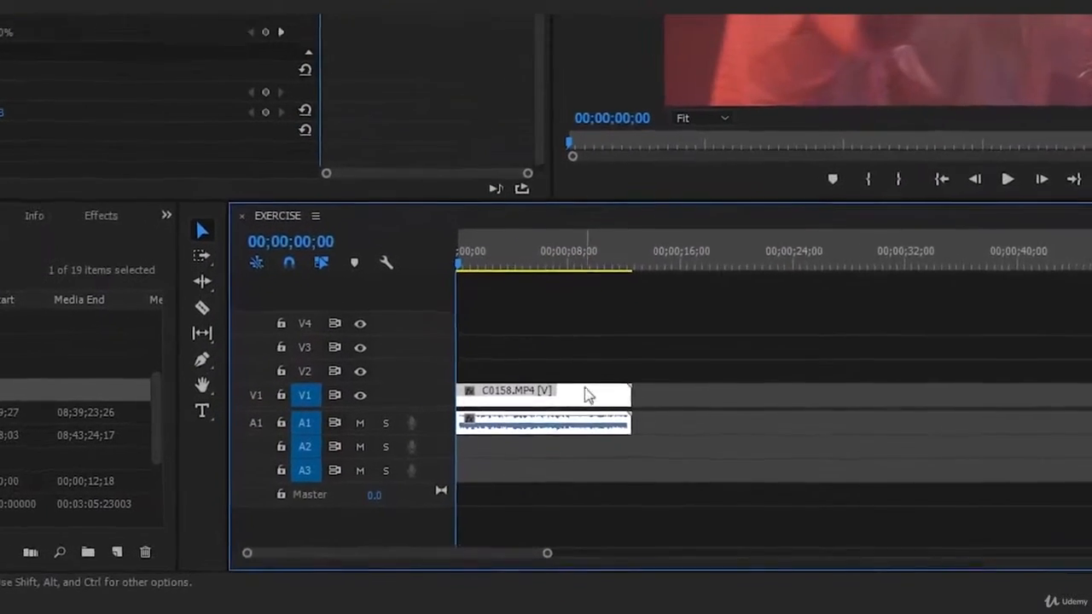
right_click(571, 472)
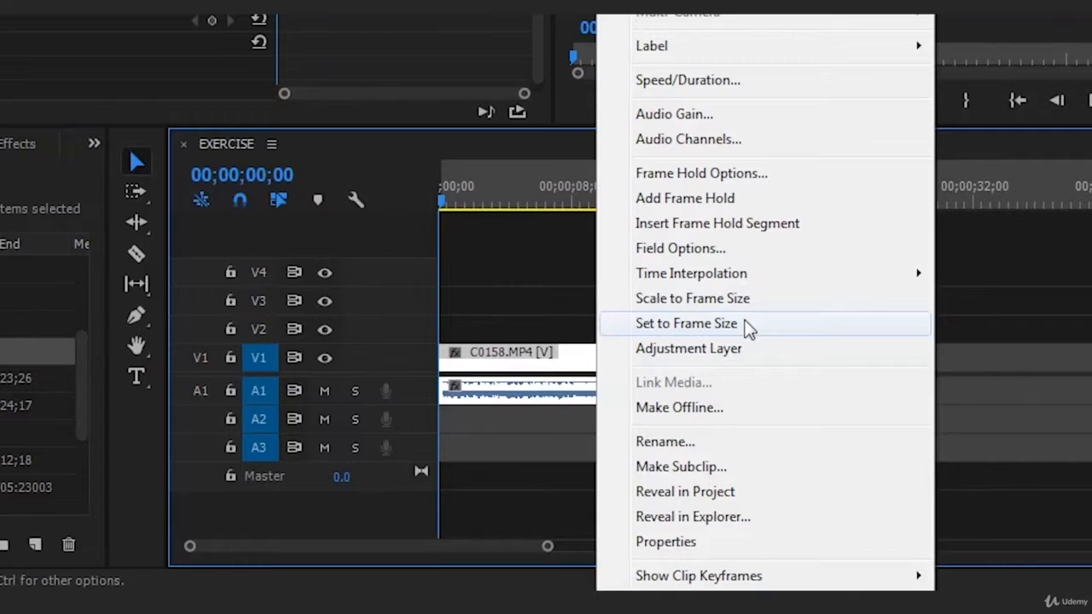
left_click(748, 325)
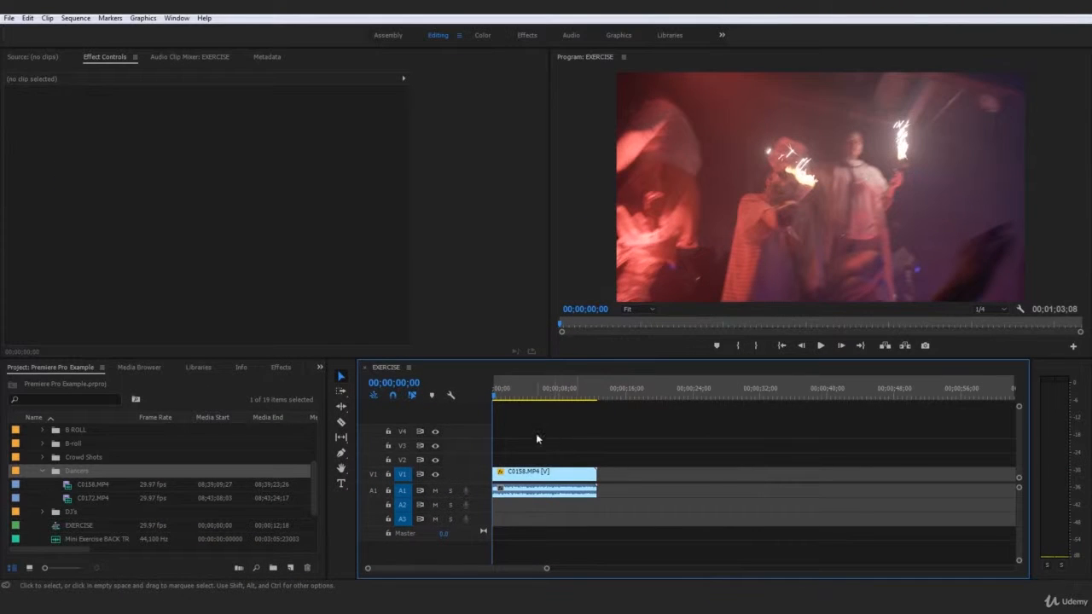
Step: Play the resized clip briefly to check its framing, and return the playhead to the start of the sequence
left_click(542, 474)
left_click(635, 429)
key("space")
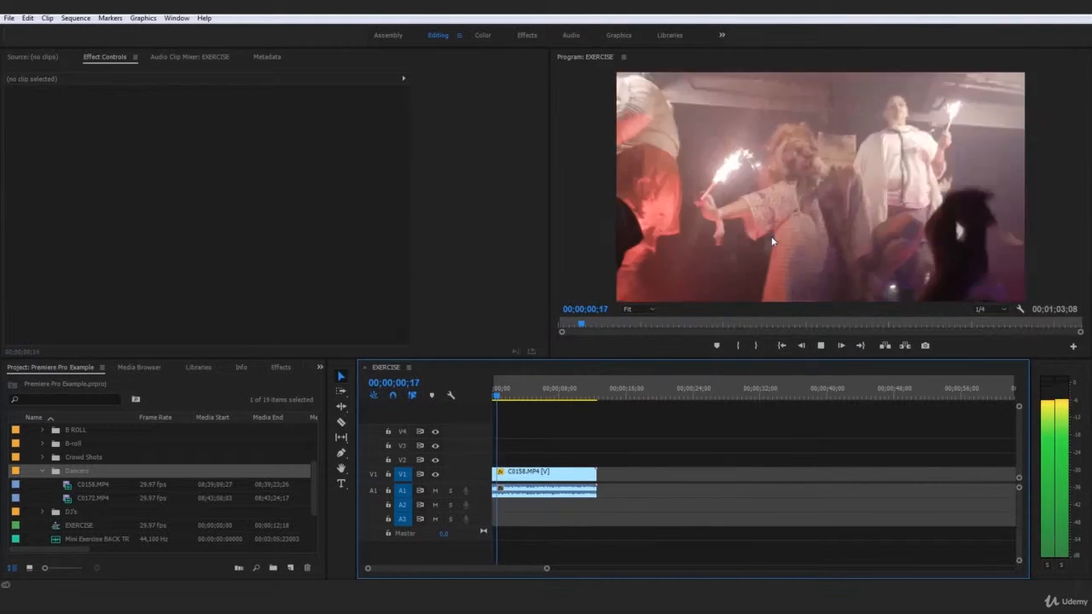
key("space")
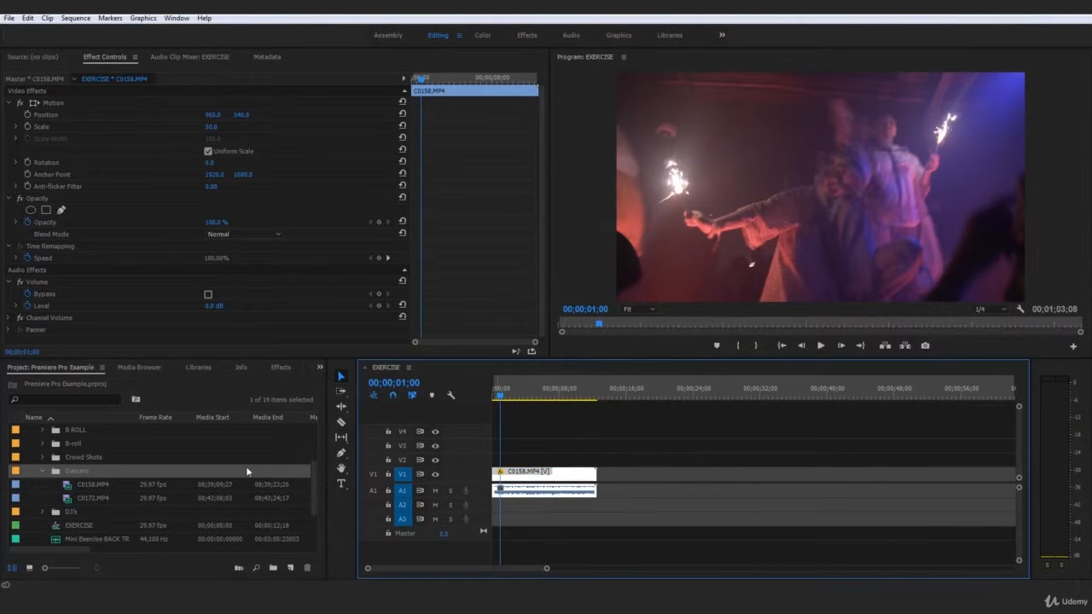
left_click(94, 491)
left_click(630, 443)
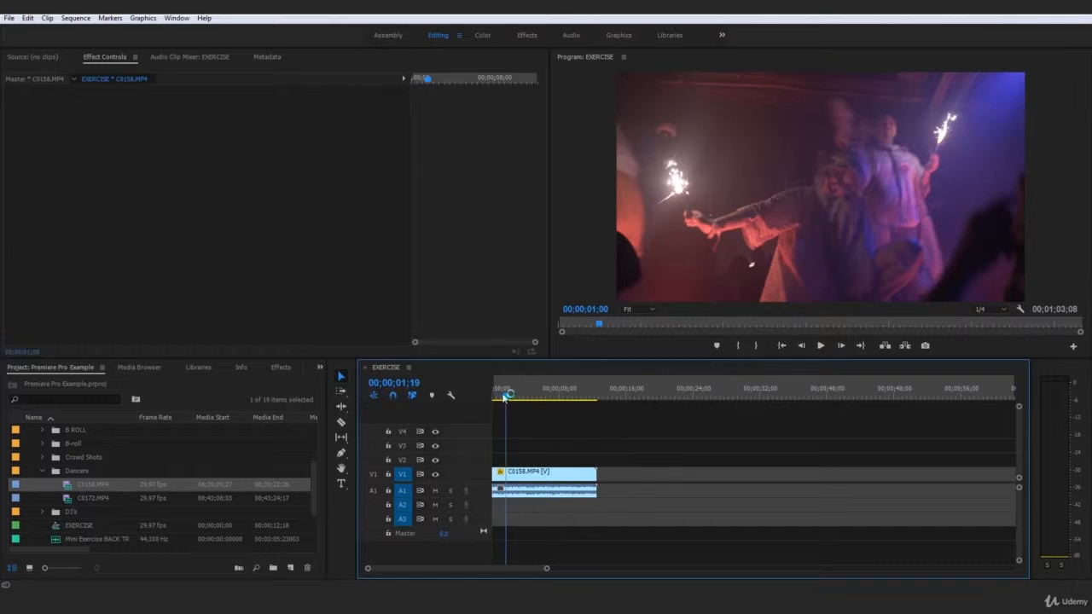
left_click_drag(505, 395, 493, 395)
left_click(663, 426)
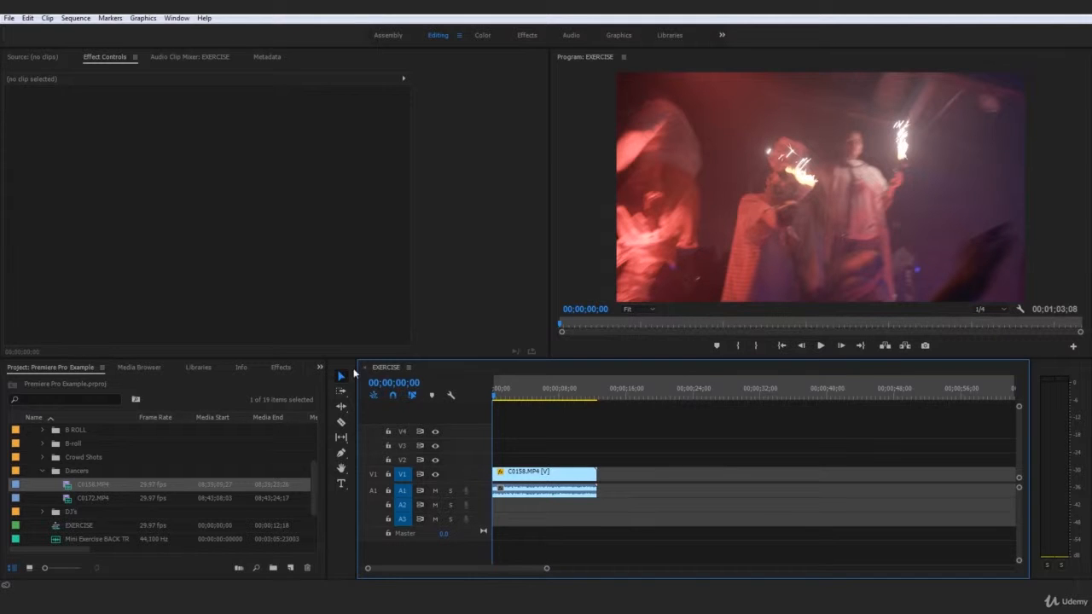
Step: Search the effects for "wave warp" and apply Wave Warp to the C0158.MP4 clip on V1
left_click(287, 368)
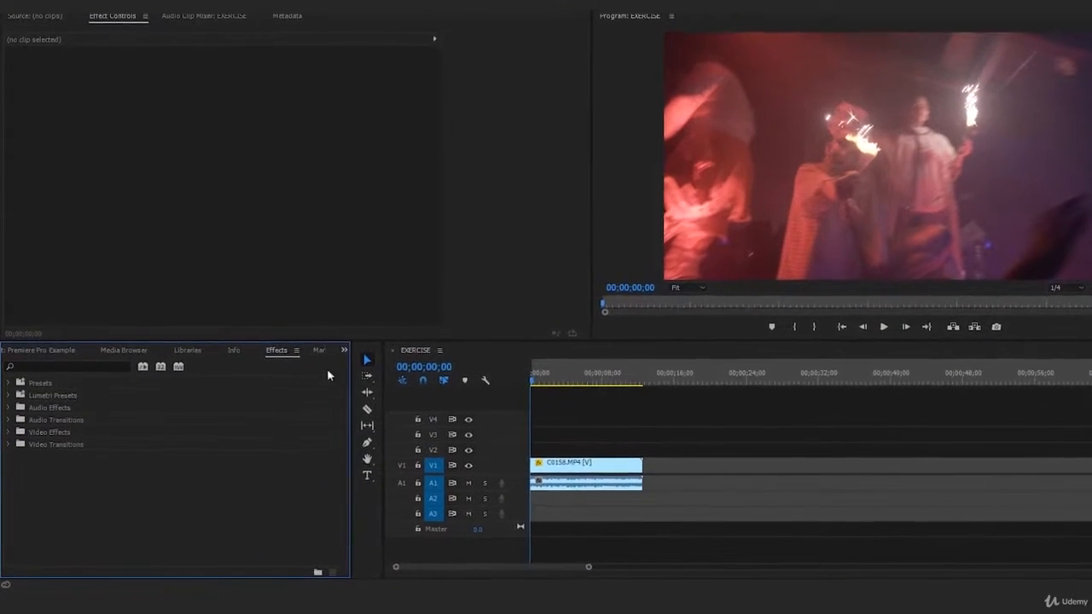
left_click(602, 460)
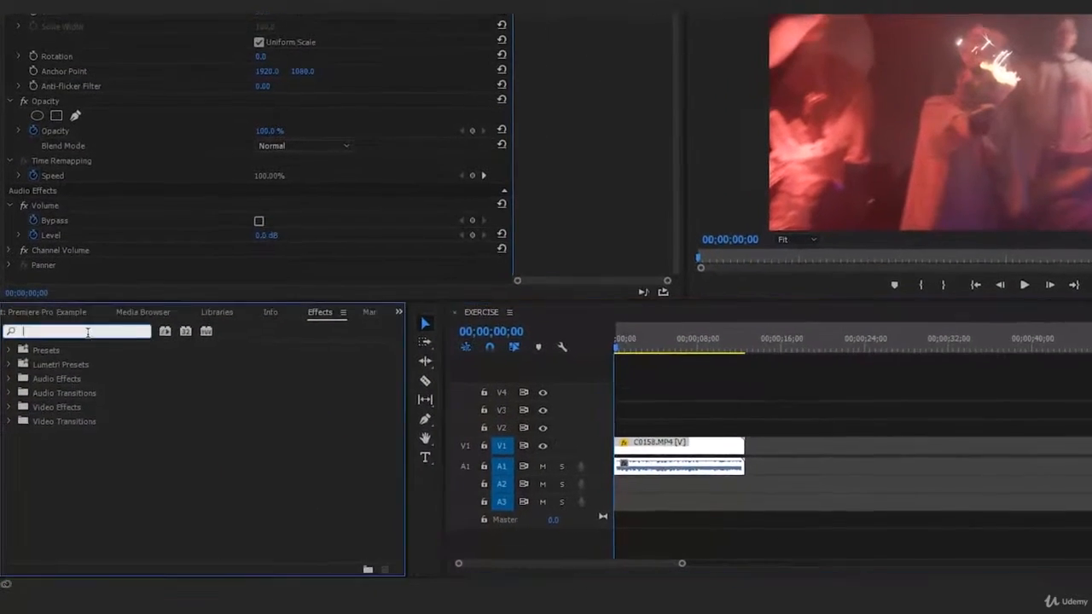
left_click(79, 358)
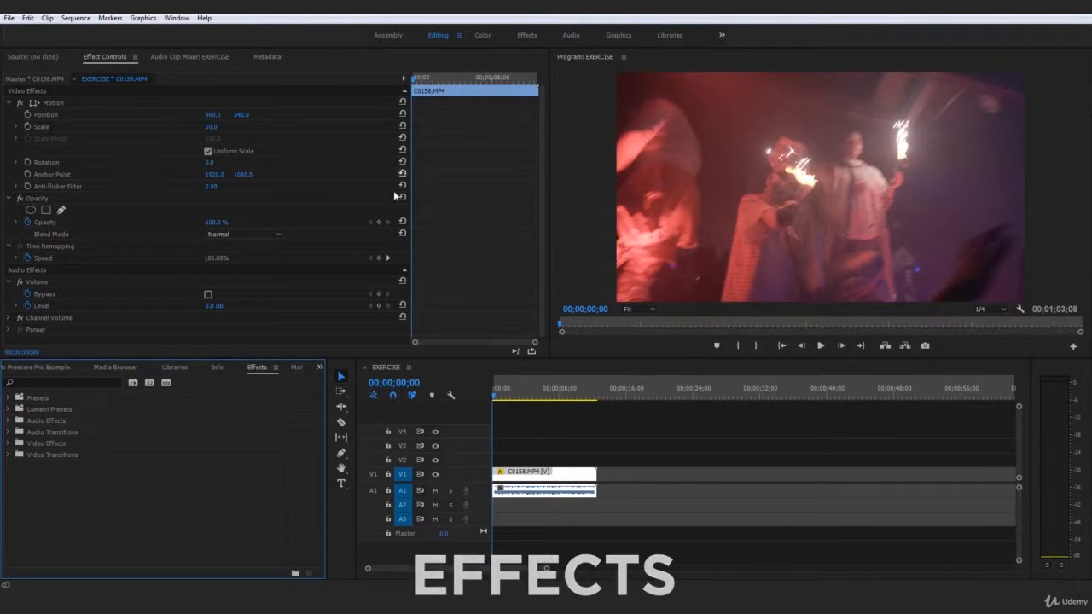
type("wave warp")
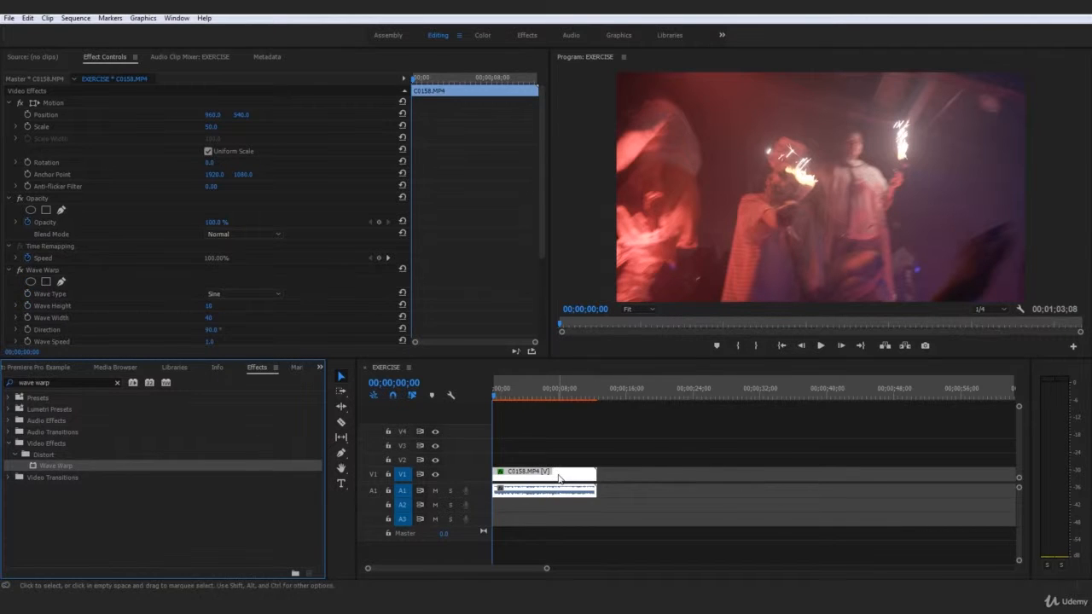
Step: Set the Wave Warp effect's wave type to Square, wave height to 25 and wave width to 1000
scroll(483, 252, "down", 5)
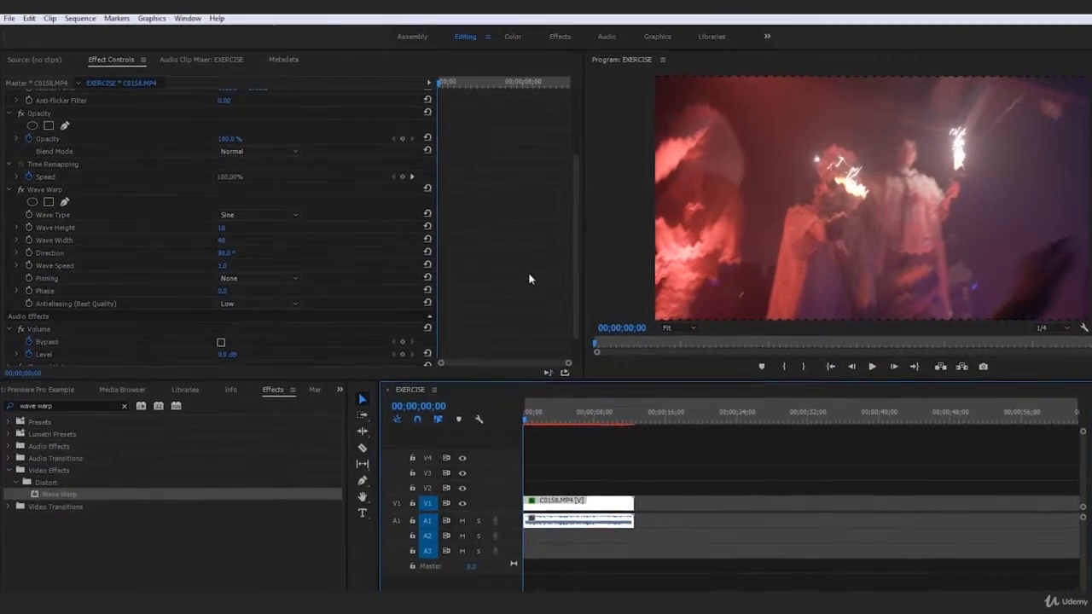
left_click(261, 211)
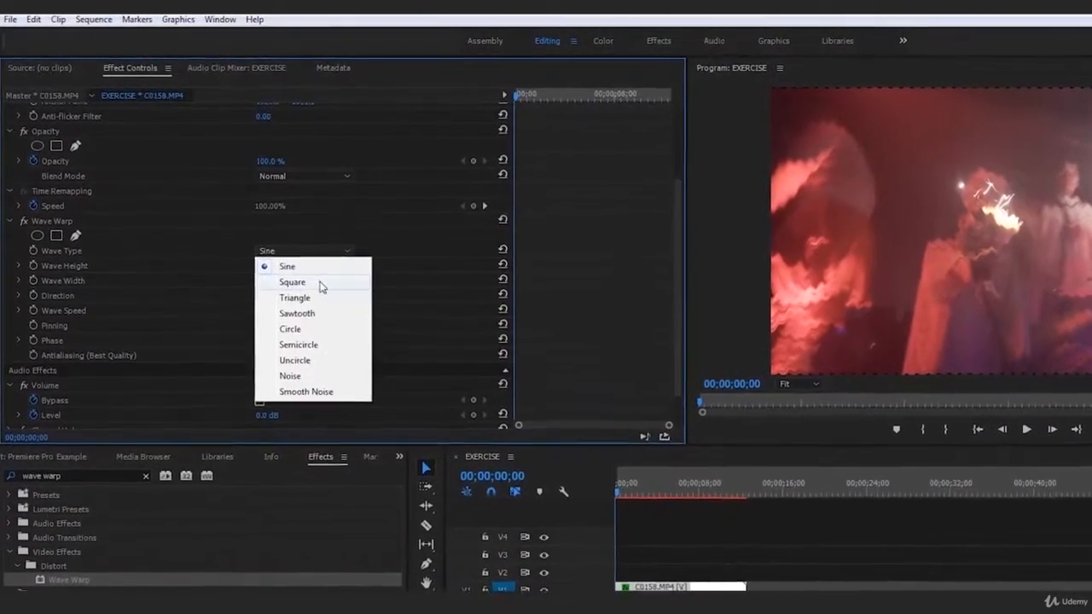
left_click(294, 268)
left_click(82, 279)
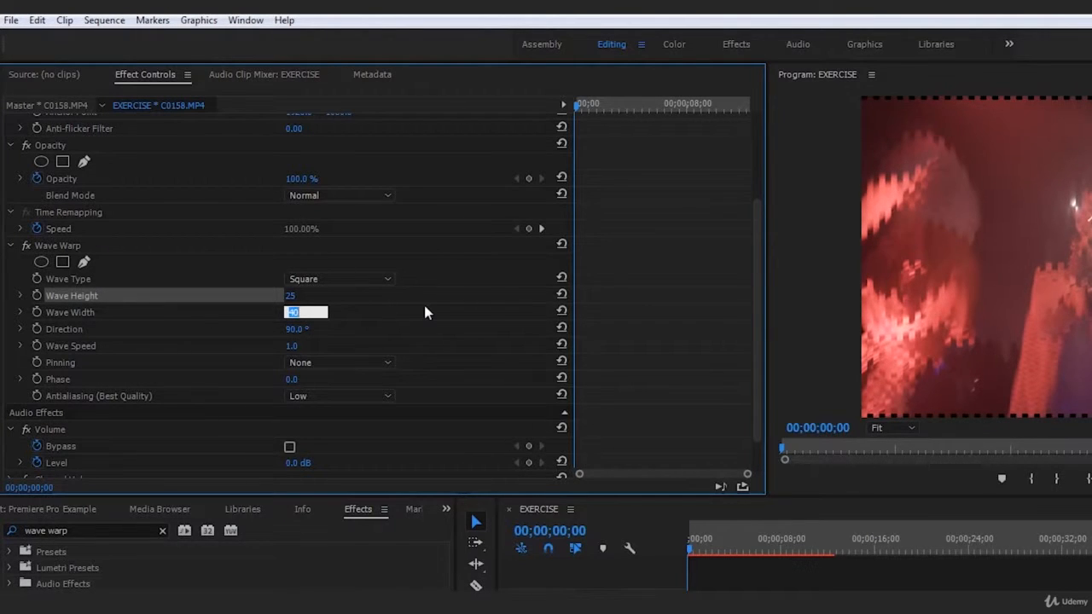
type("1000")
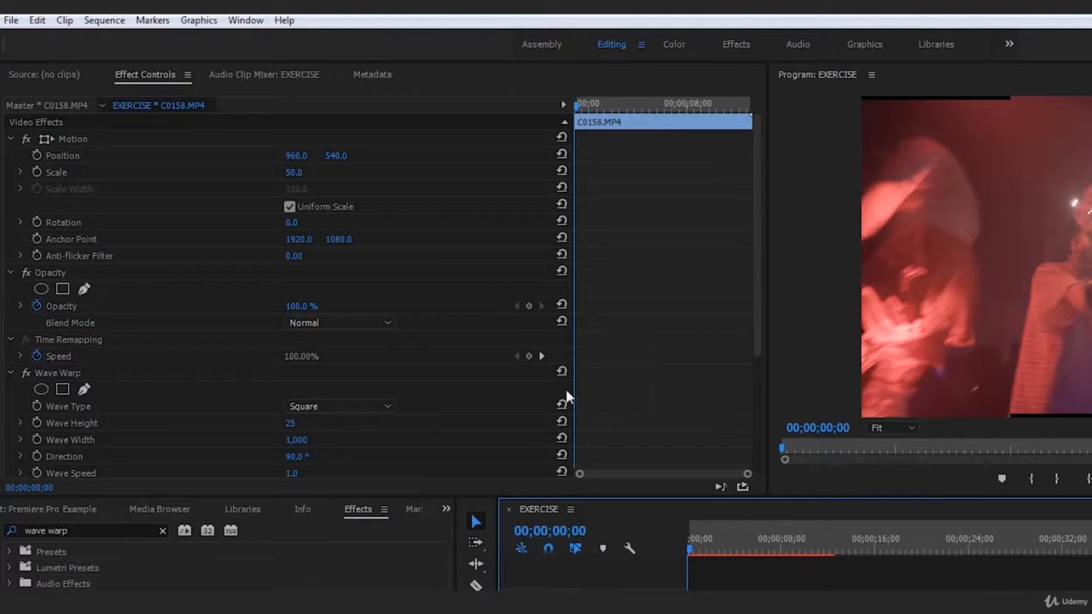
Step: Set the Wave Warp effect's direction to -0.1°
scroll(546, 388, "down", 3)
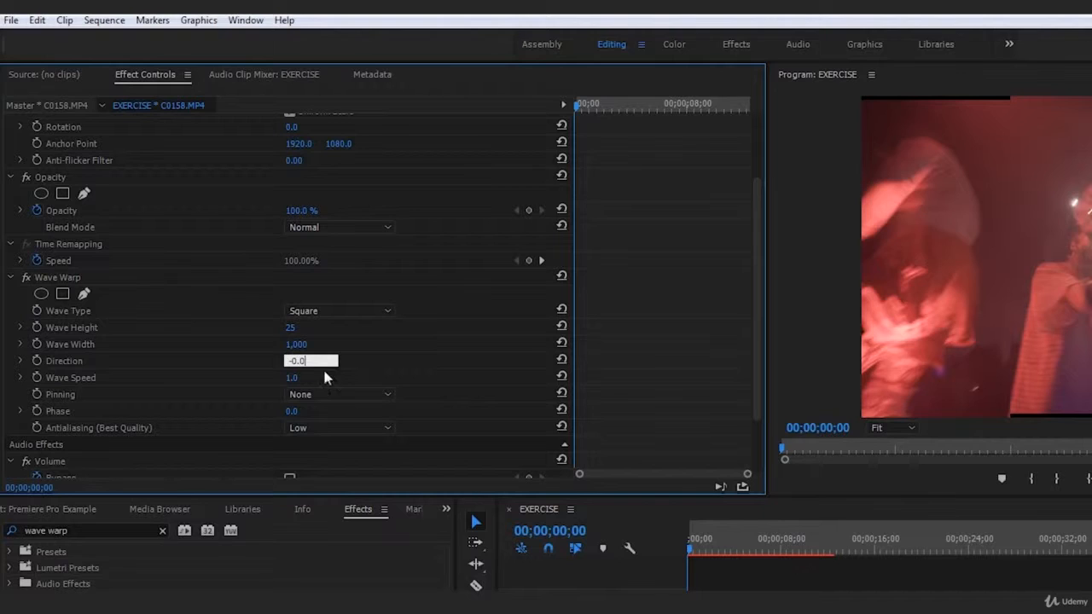
key("Return")
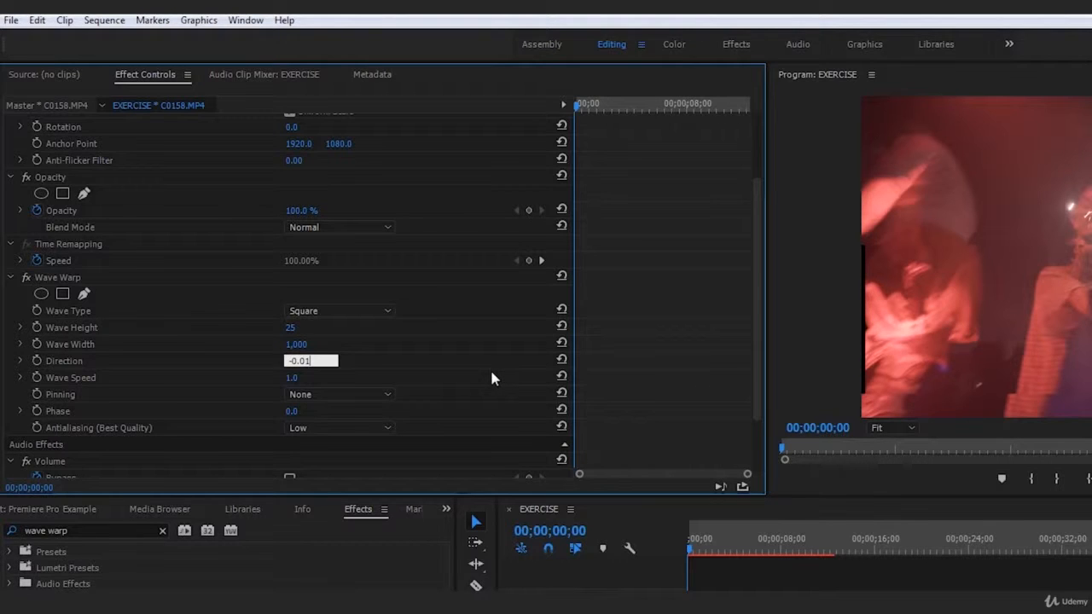
key("Return")
scroll(420, 378, "down", 2)
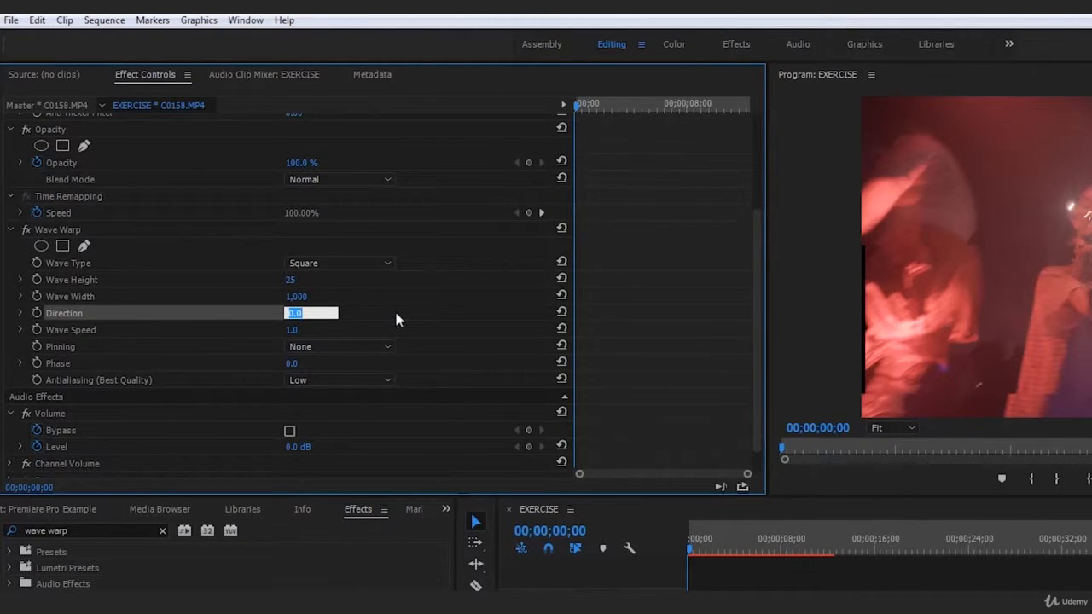
type("-0")
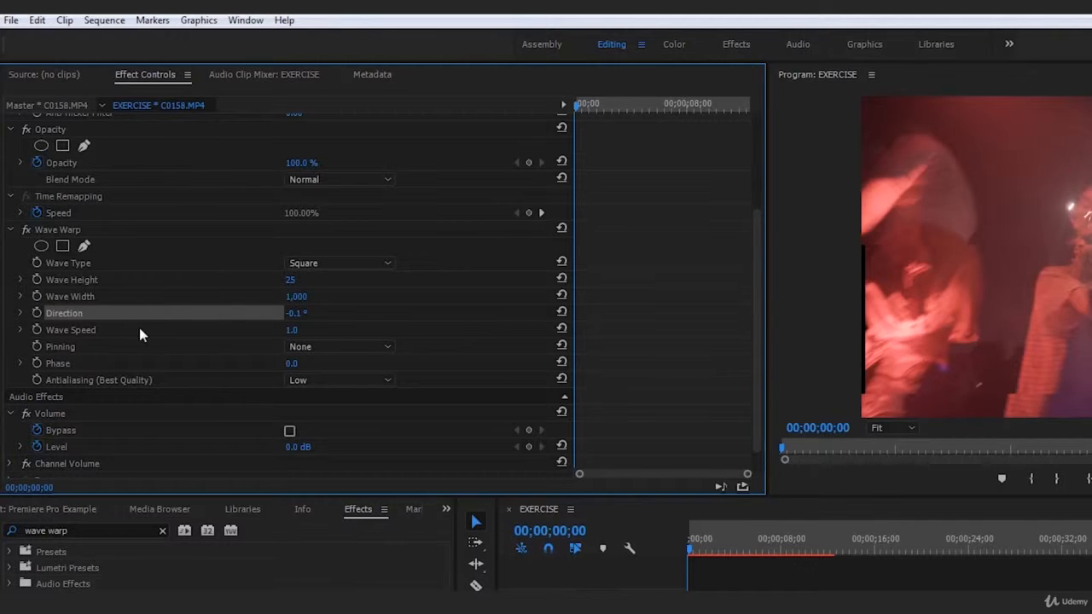
Step: Set the Wave Warp effect's pinning to All Edges
scroll(141, 330, "down", 1)
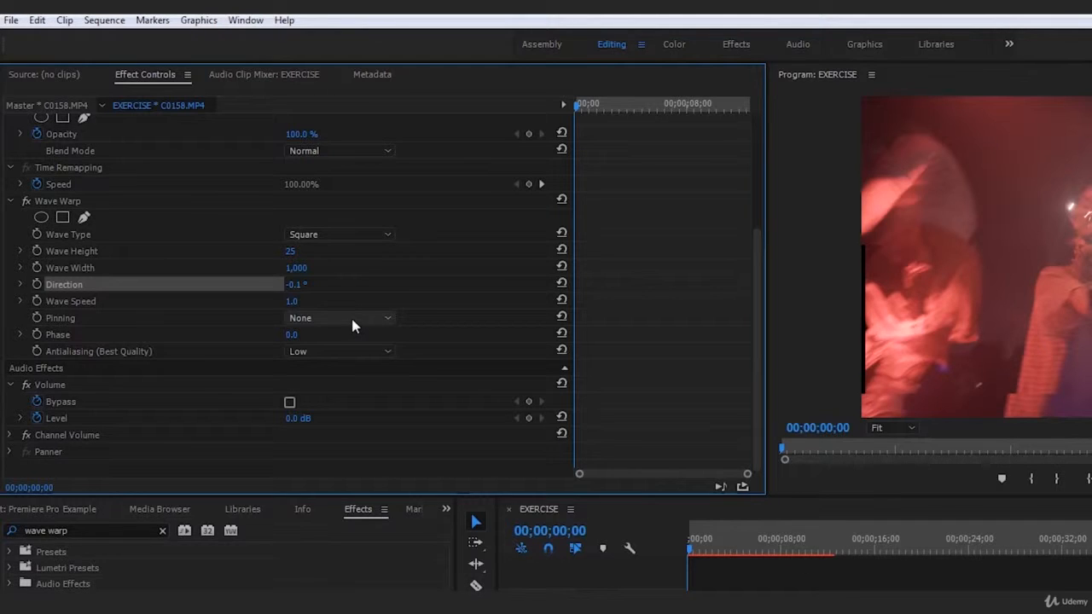
left_click(376, 318)
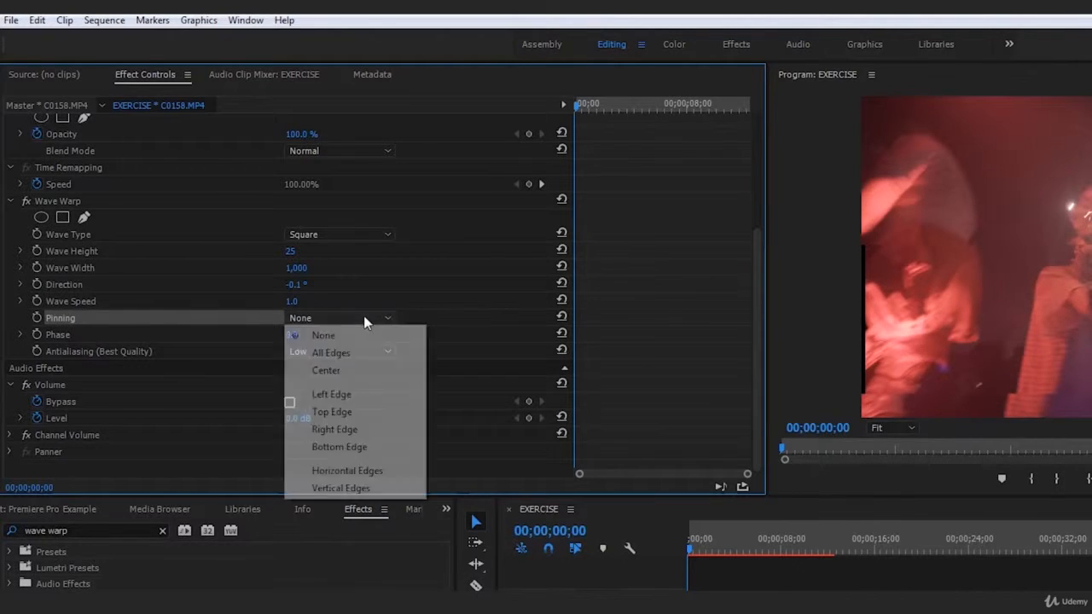
left_click(363, 353)
Step: Play the warped clip, replay it from the sequence start, and examine the shaking motion
left_click(938, 579)
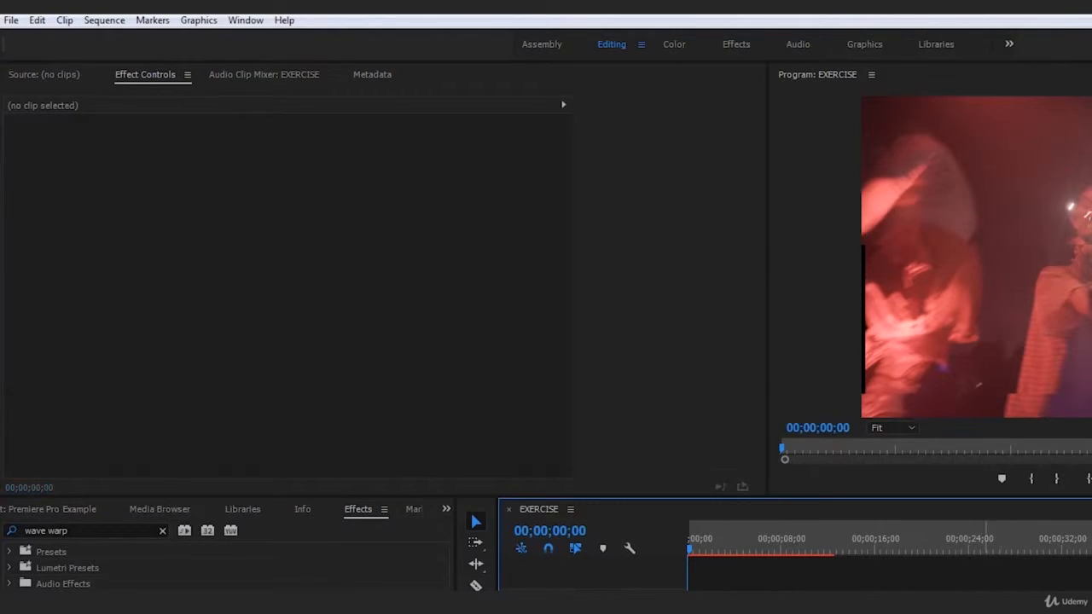
key("space")
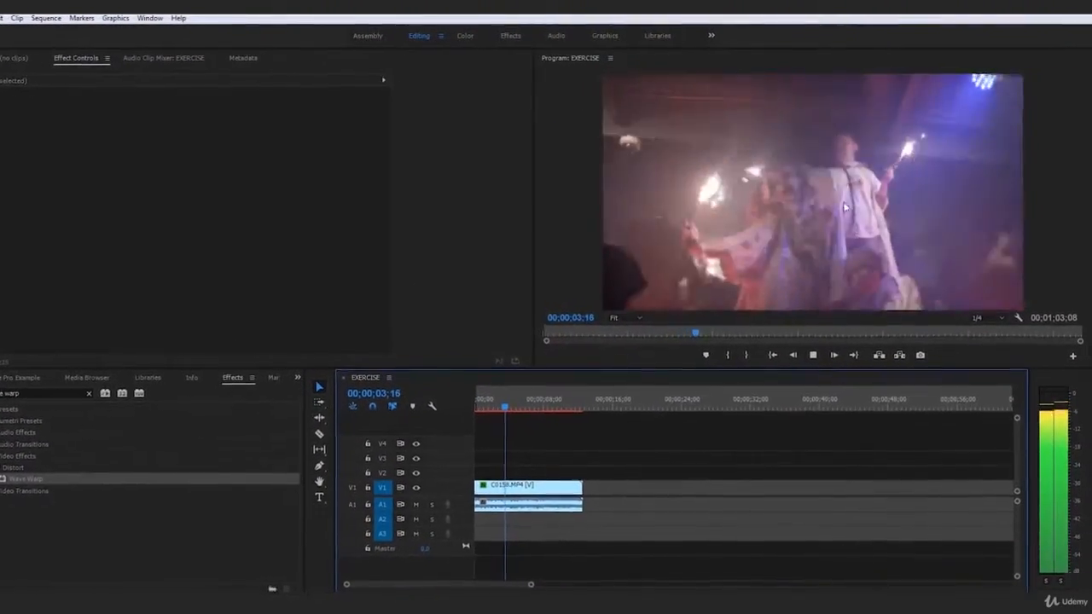
key("space")
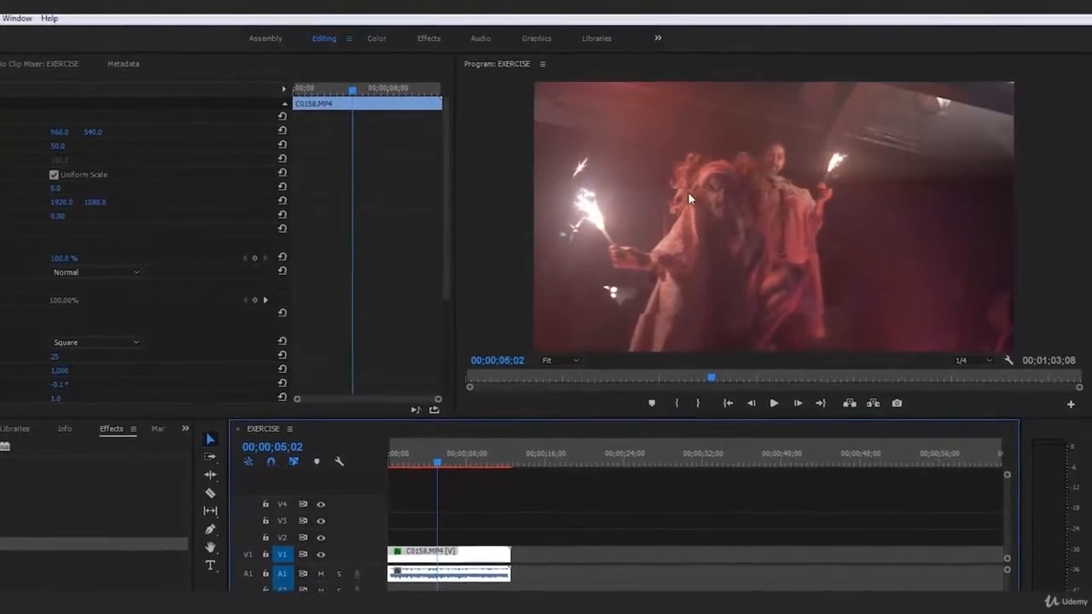
left_click(356, 483)
key("space")
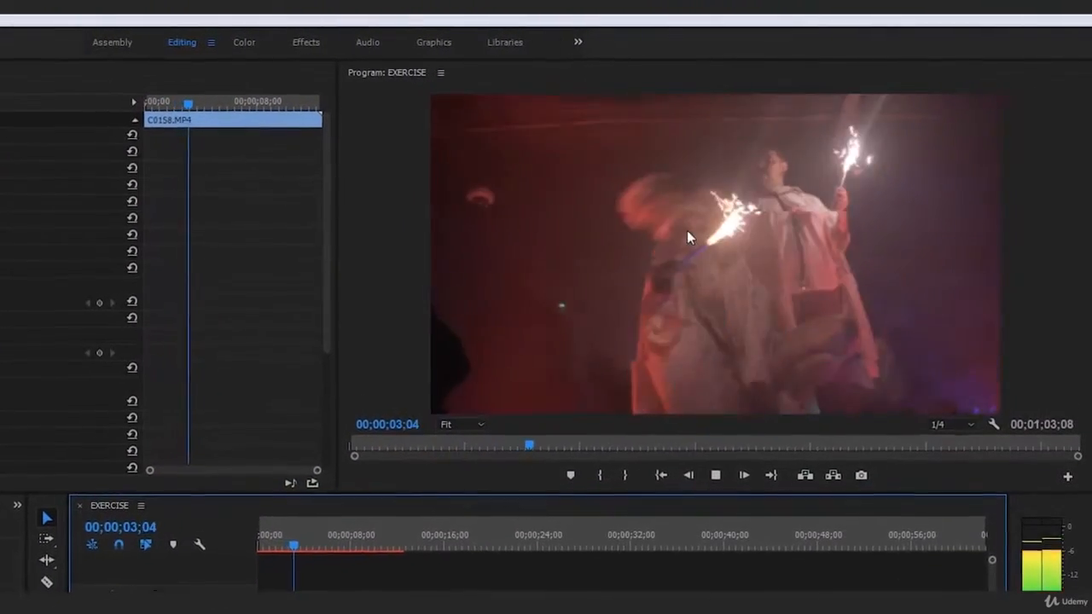
key("space")
Step: Re-enter the Wave Warp effect's direction as -0.1° and play the clip from the sequence start
scroll(226, 290, "down", 3)
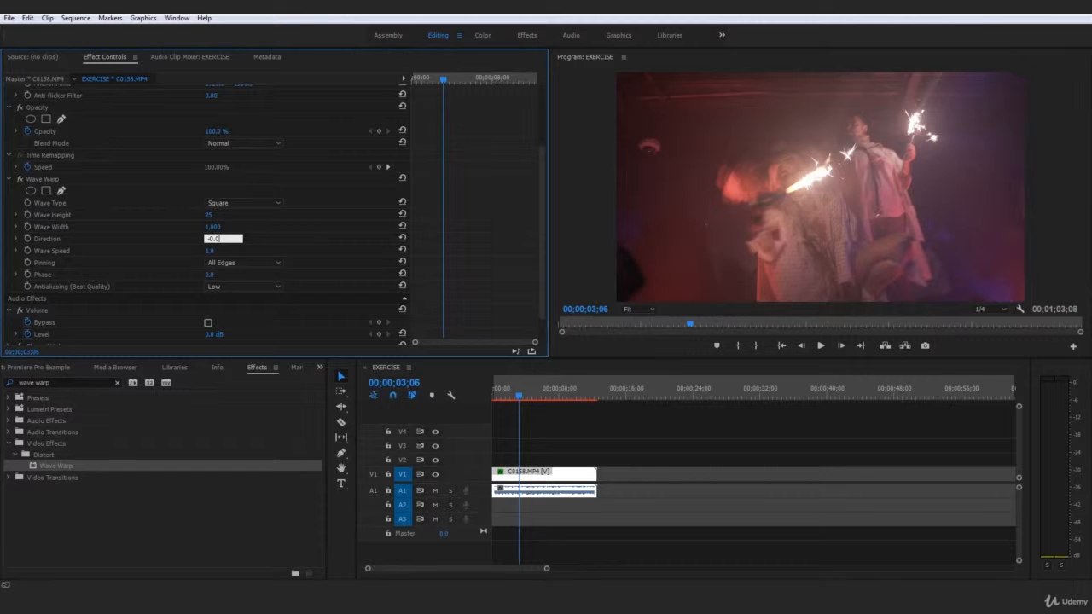
key("Return")
key("Home")
left_click(686, 415)
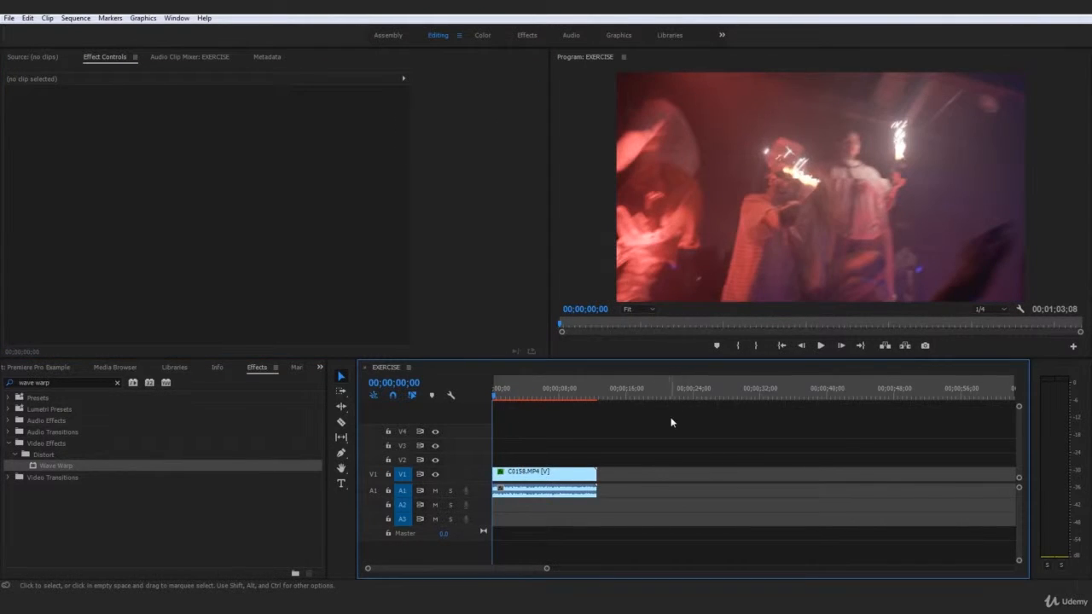
key("space")
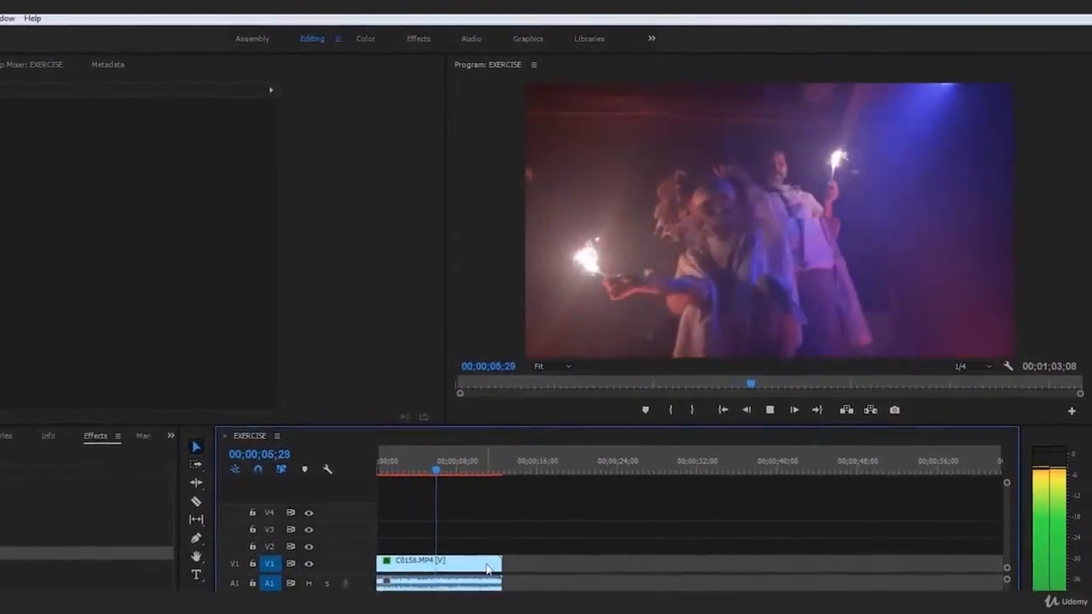
left_click(487, 569)
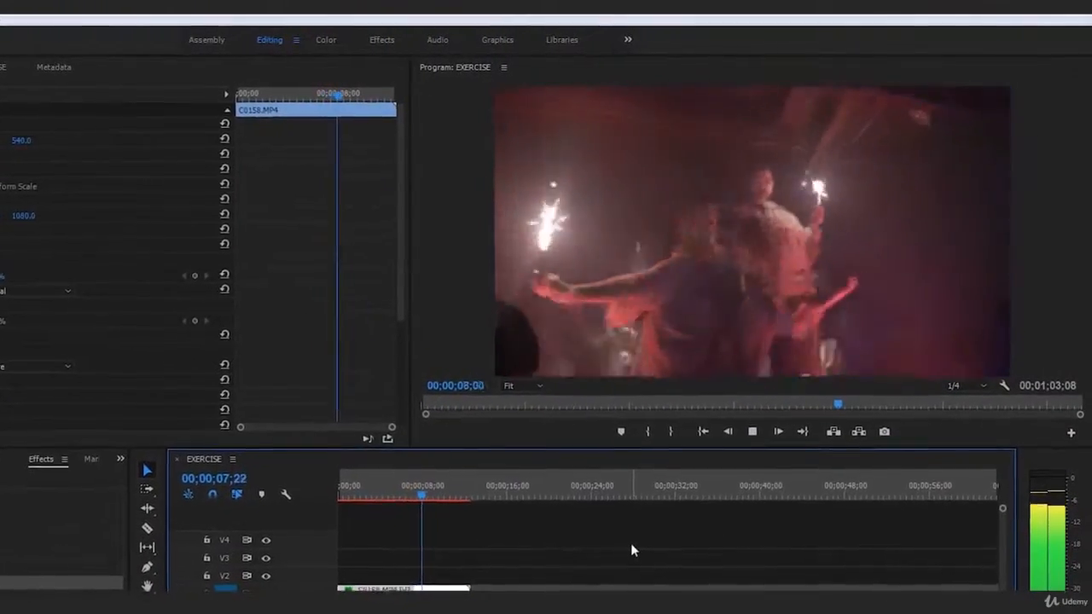
key("space")
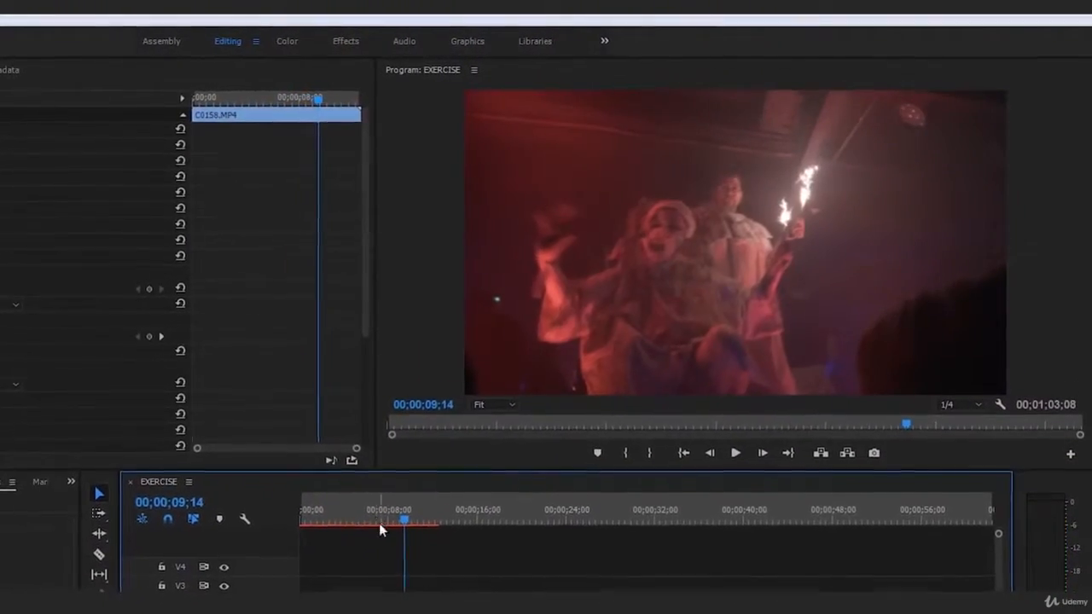
Step: Replay the opening seconds of the clip twice from the sequence start and examine the strength of the shake
left_click_drag(380, 522, 278, 549)
left_click(482, 562)
key("space")
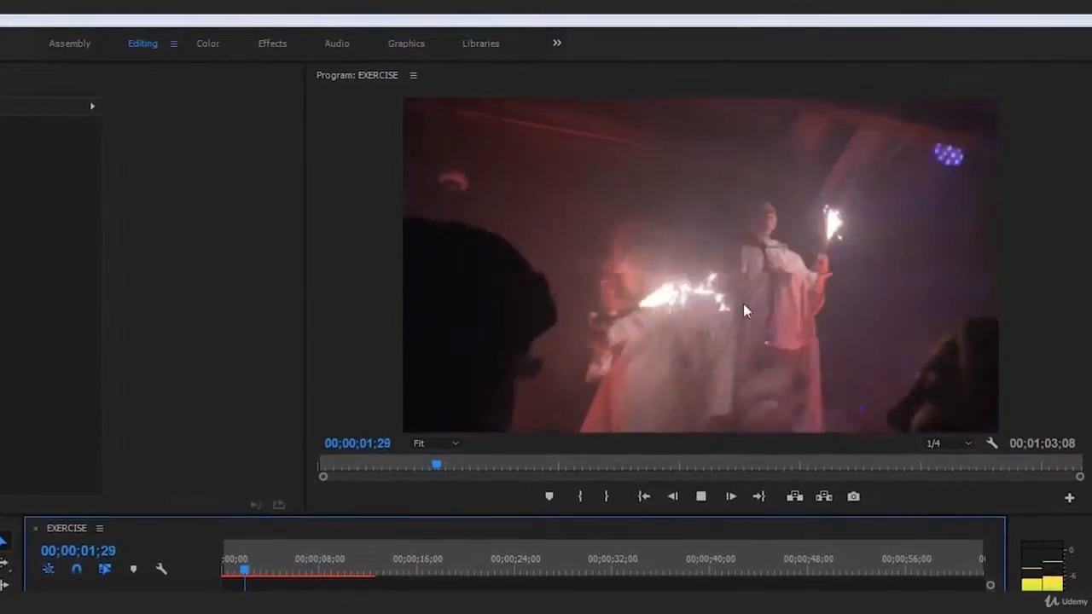
key("space")
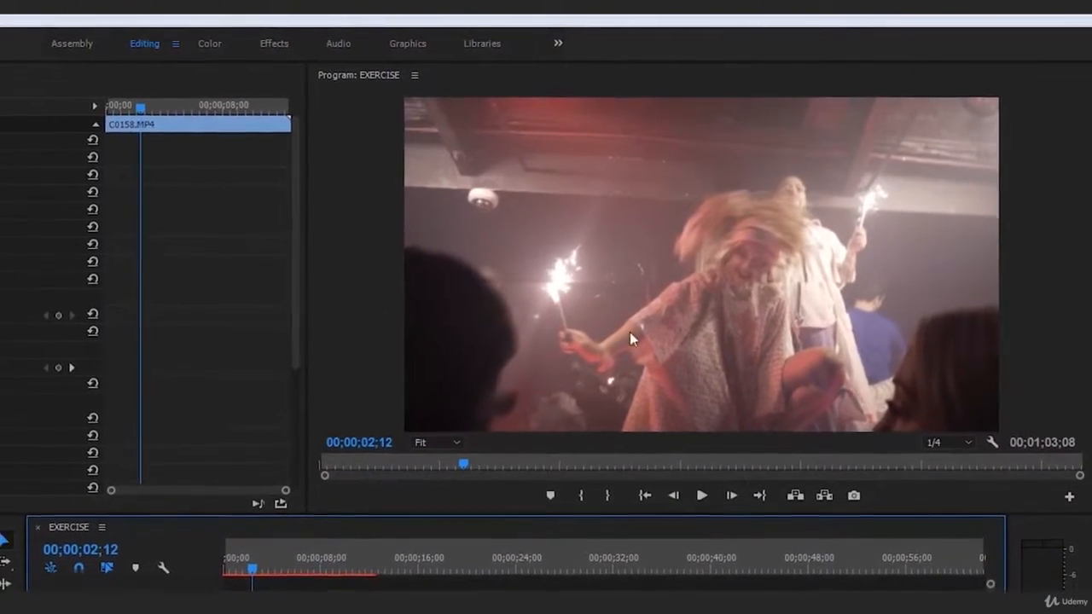
key("Home")
key("space")
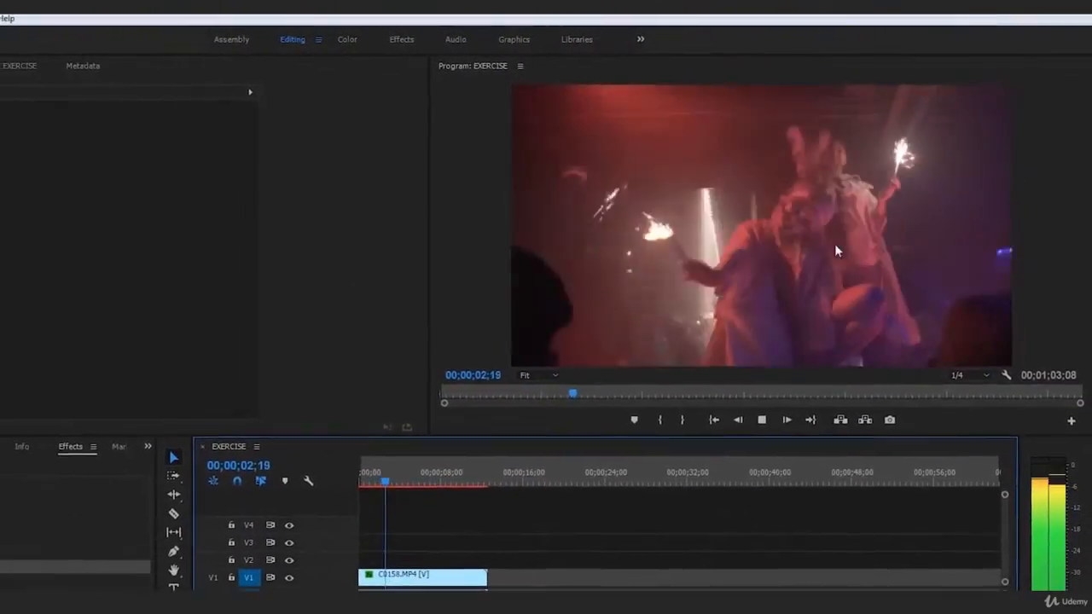
key("space")
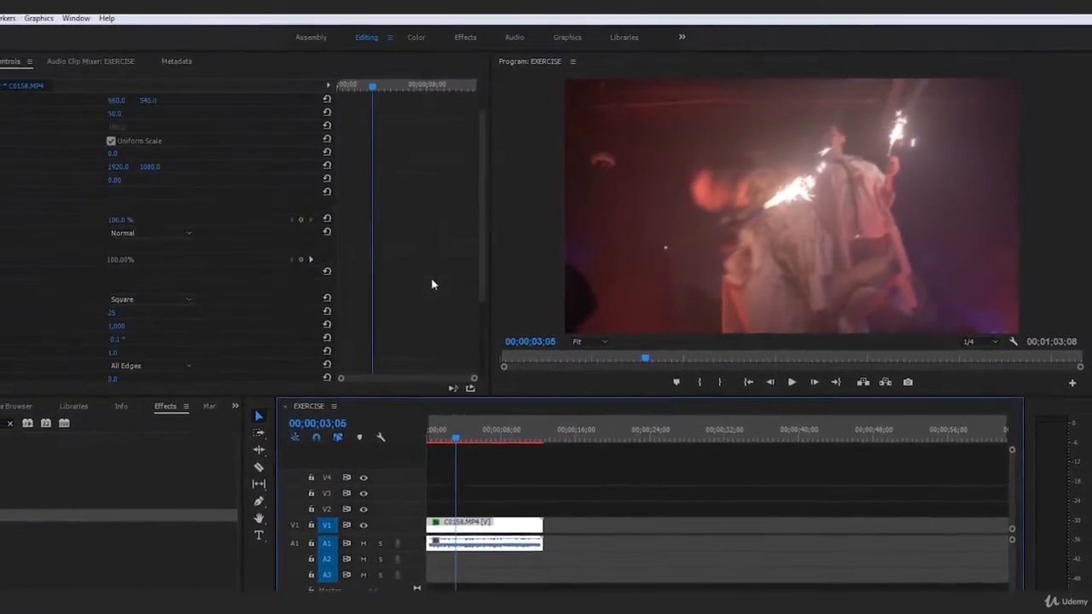
Step: Try a wave height of 20 for the Wave Warp effect and play the result
left_click(112, 313)
type("2")
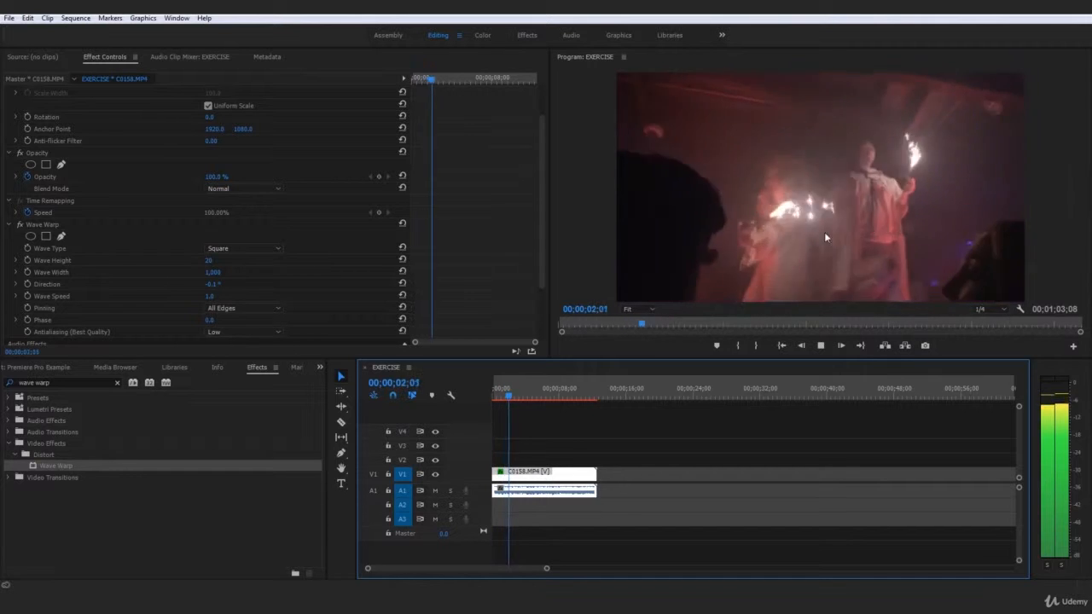
key("space")
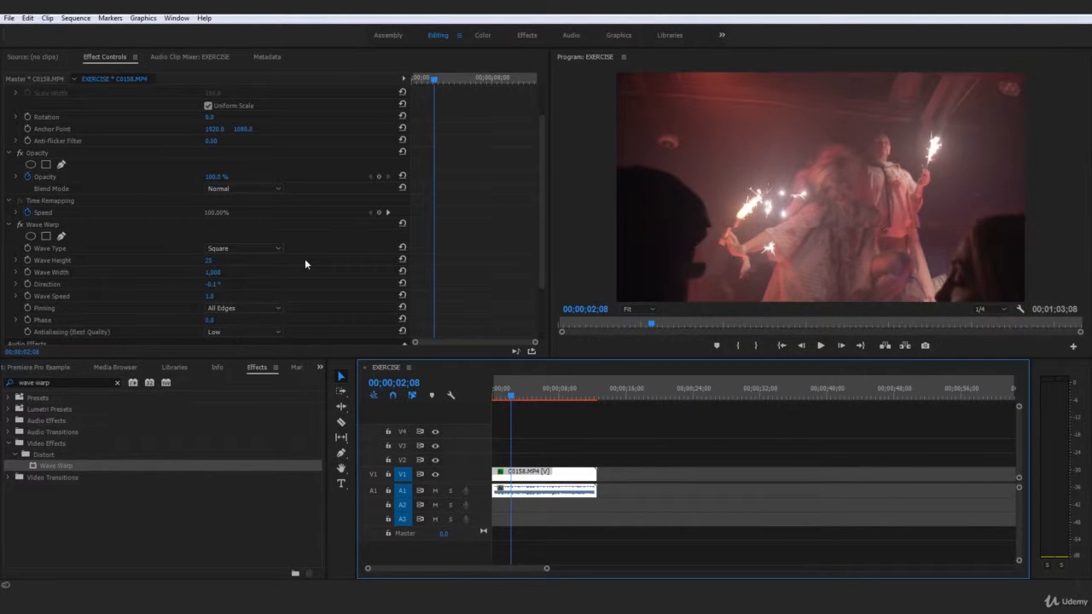
Step: Search the effects for "noise" and apply the Noise video effect to the C0158.MP4 clip
triple_click(62, 382)
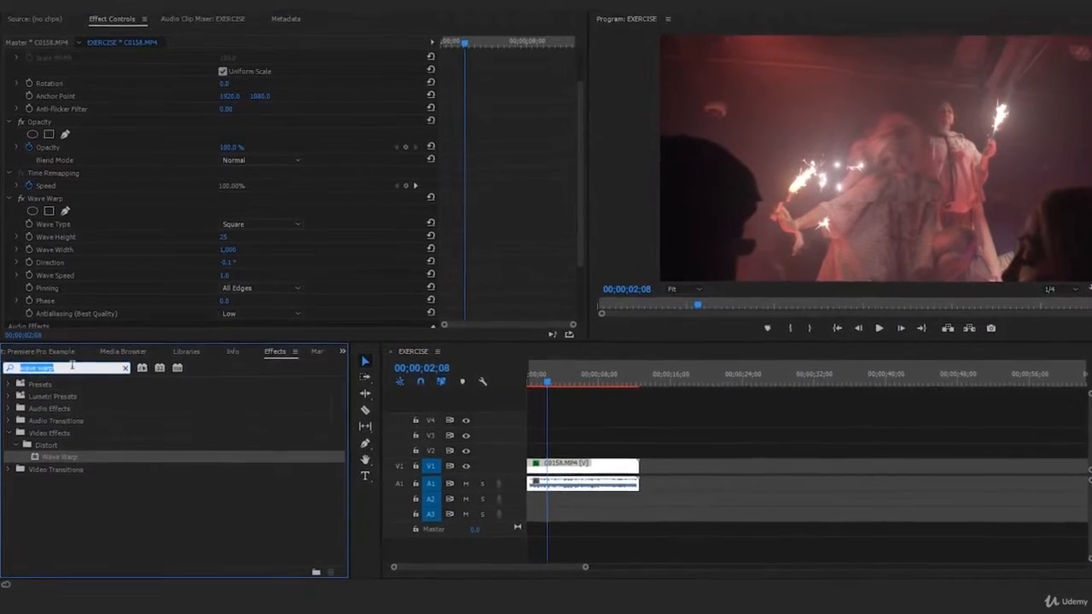
type("nois")
type("e")
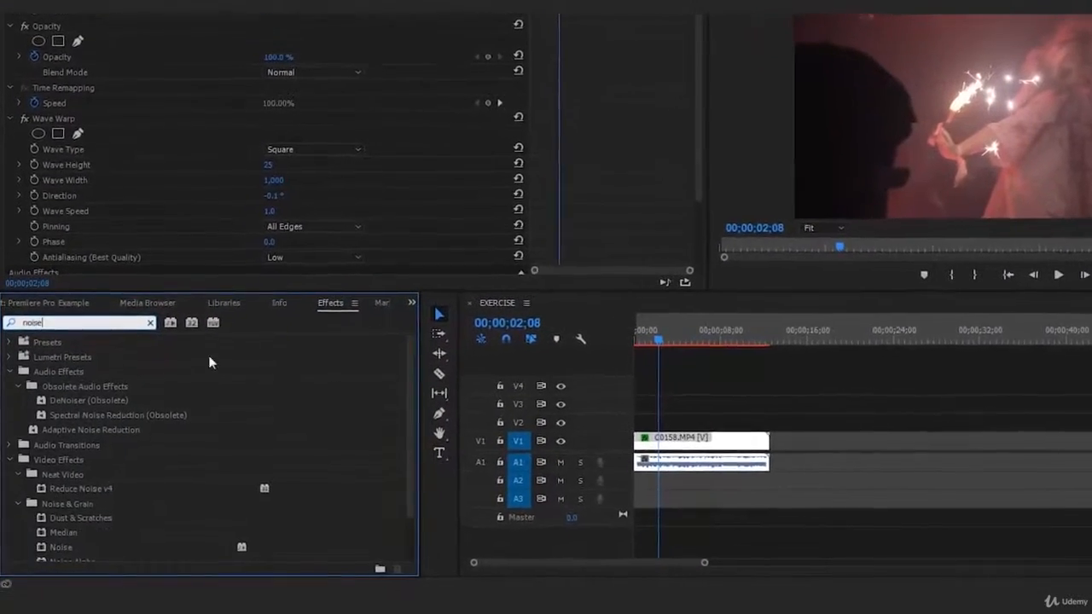
scroll(278, 386, "down", 3)
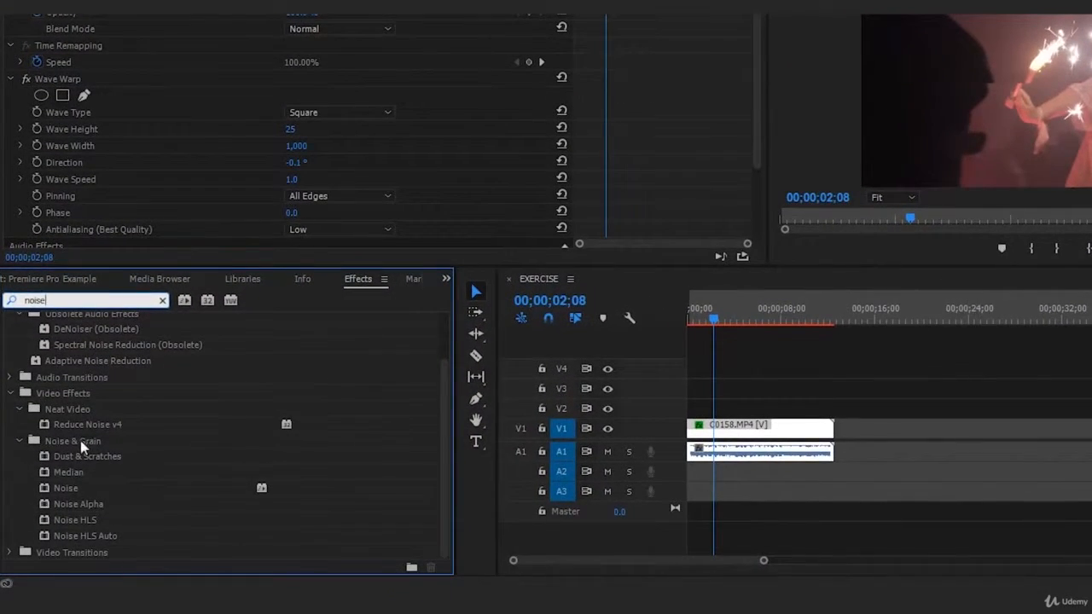
left_click(80, 440)
left_click(47, 492)
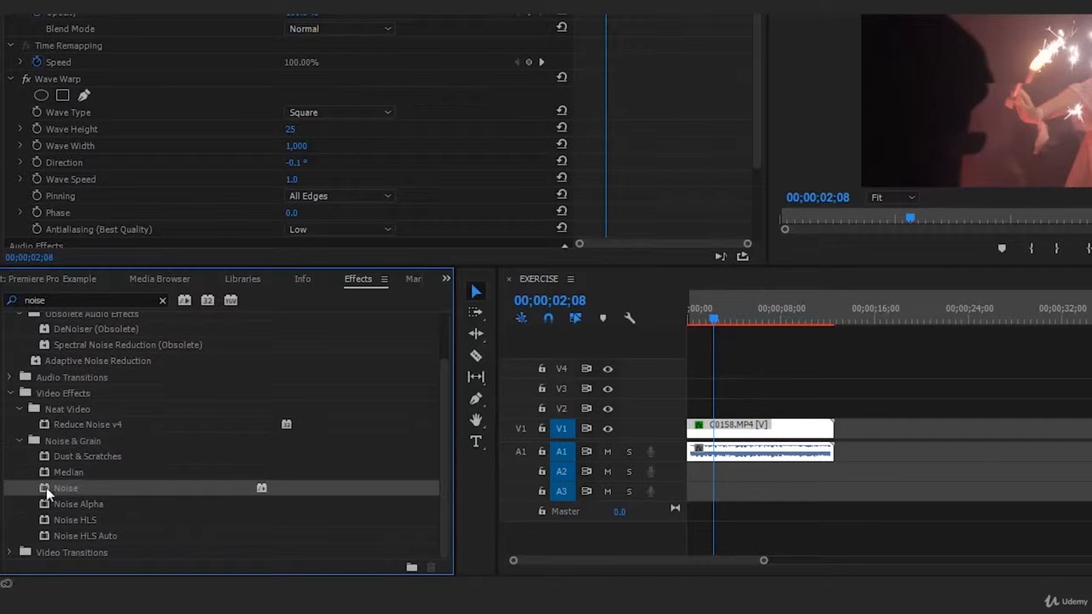
left_click_drag(728, 419, 739, 427)
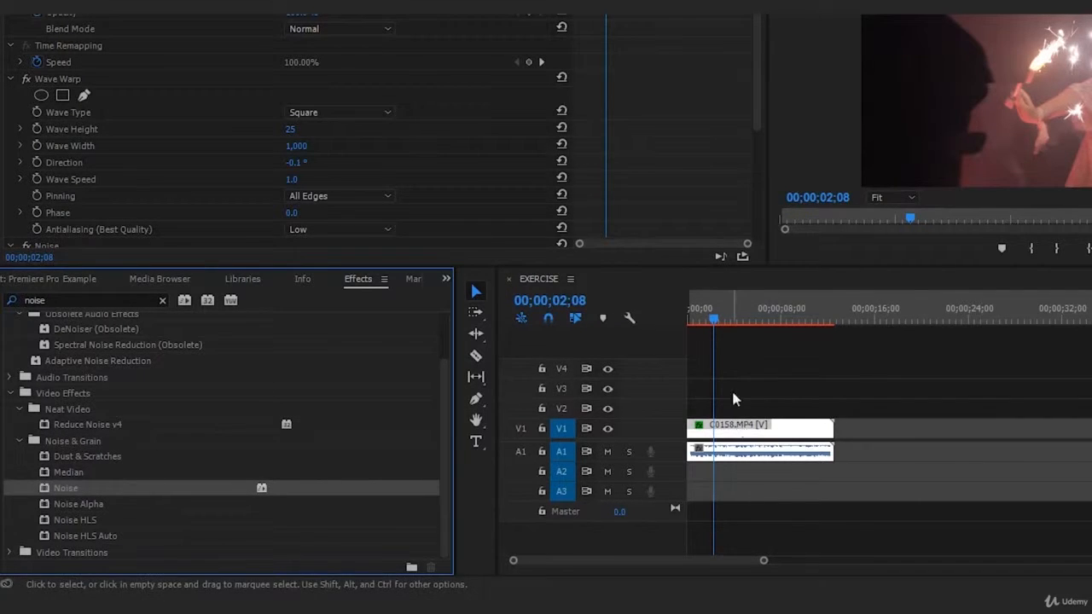
Step: Set the Noise effect's amount of noise to 20%
scroll(650, 111, "down", 5)
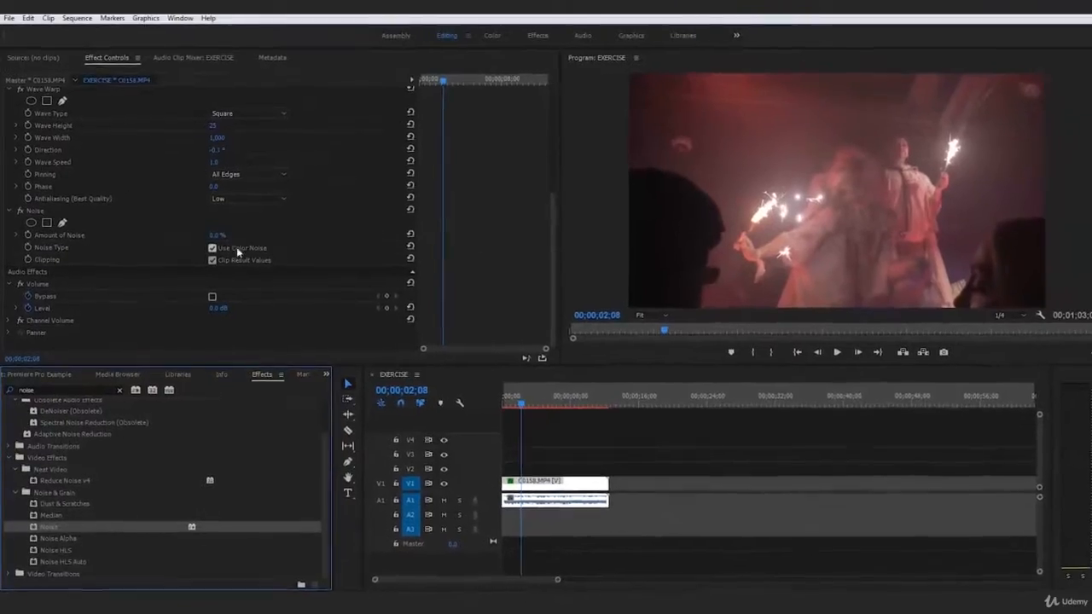
left_click(218, 235)
type("20")
key("Return")
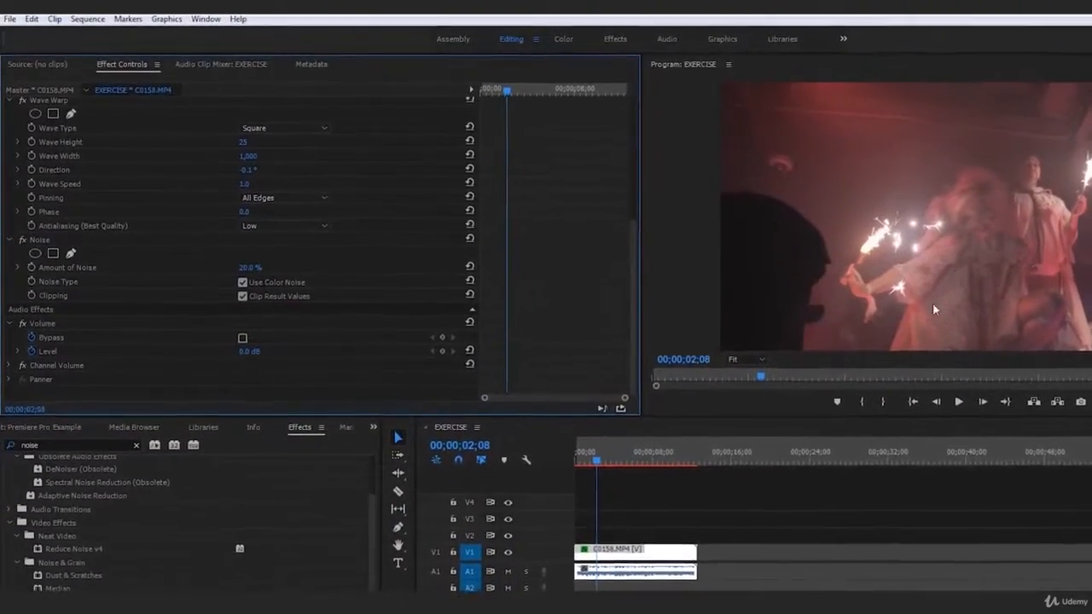
Step: Play the clip repeatedly from the sequence start and examine the combined shake and noise, ending at the first frame
left_click(576, 458)
key("space")
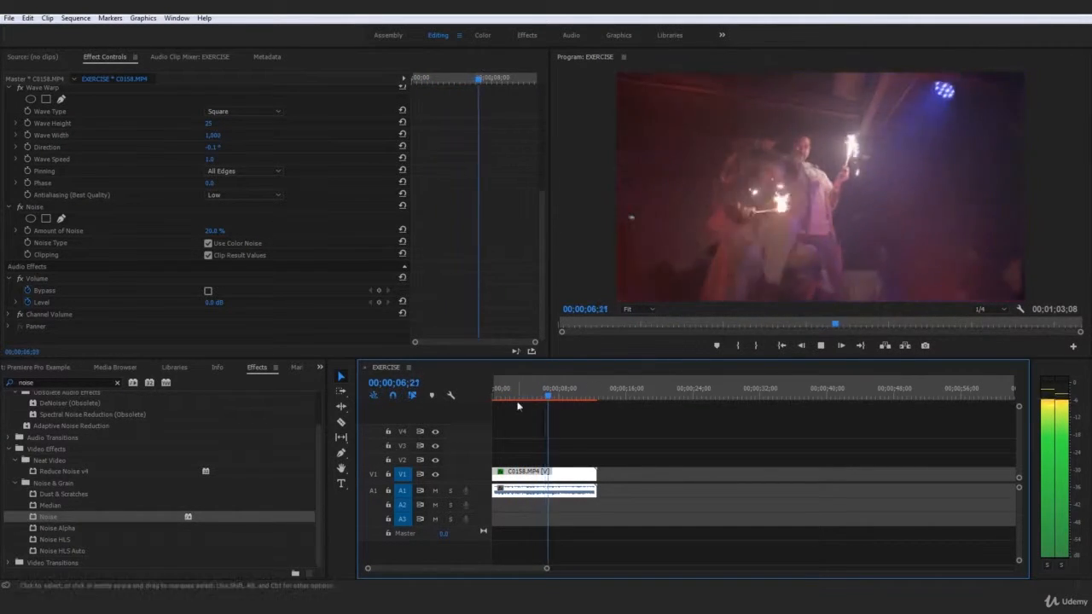
left_click_drag(514, 396, 463, 402)
left_click(626, 416)
key("space")
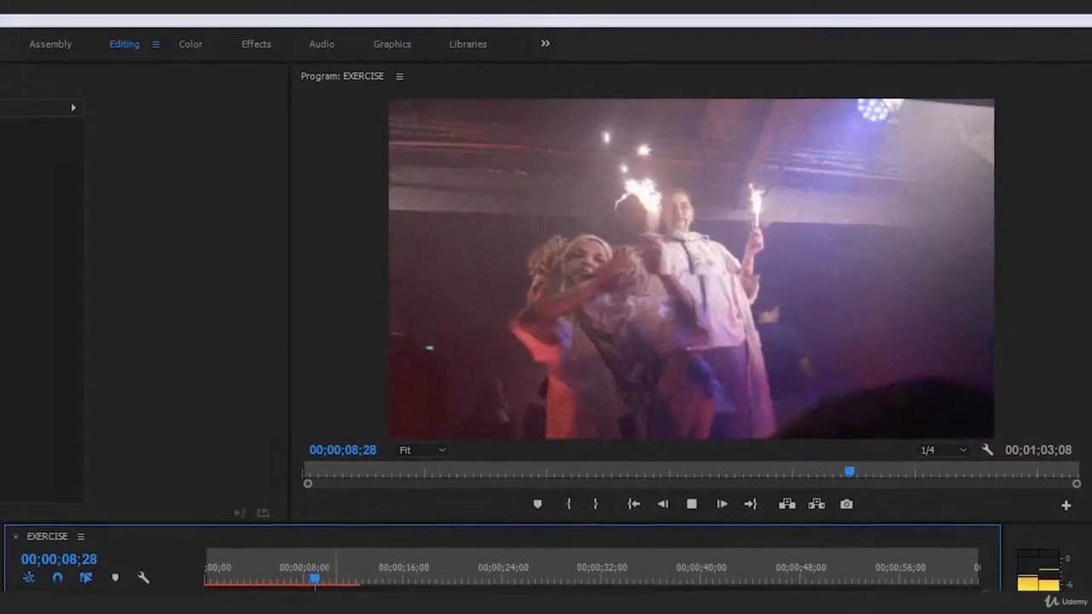
key("space")
left_click_drag(350, 558, 341, 558)
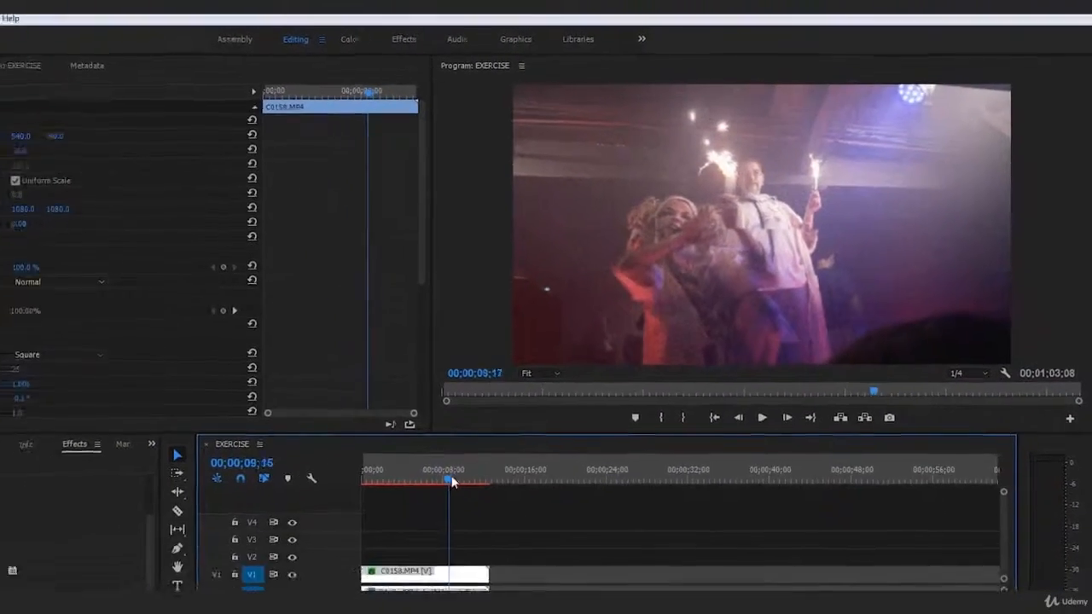
left_click_drag(451, 482, 415, 485)
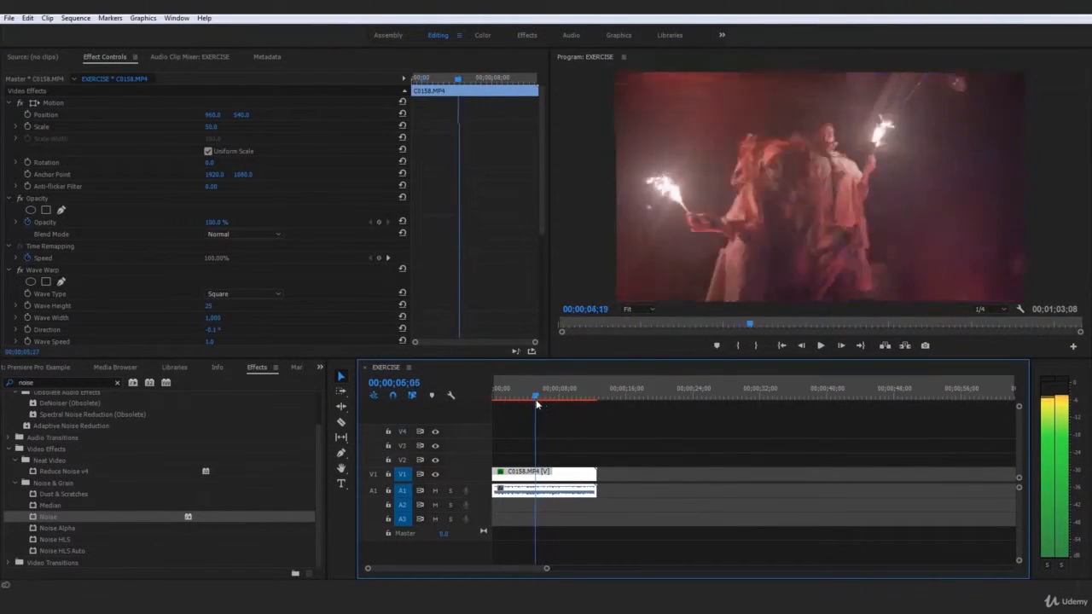
left_click_drag(536, 402, 492, 404)
left_click(589, 416)
key("space")
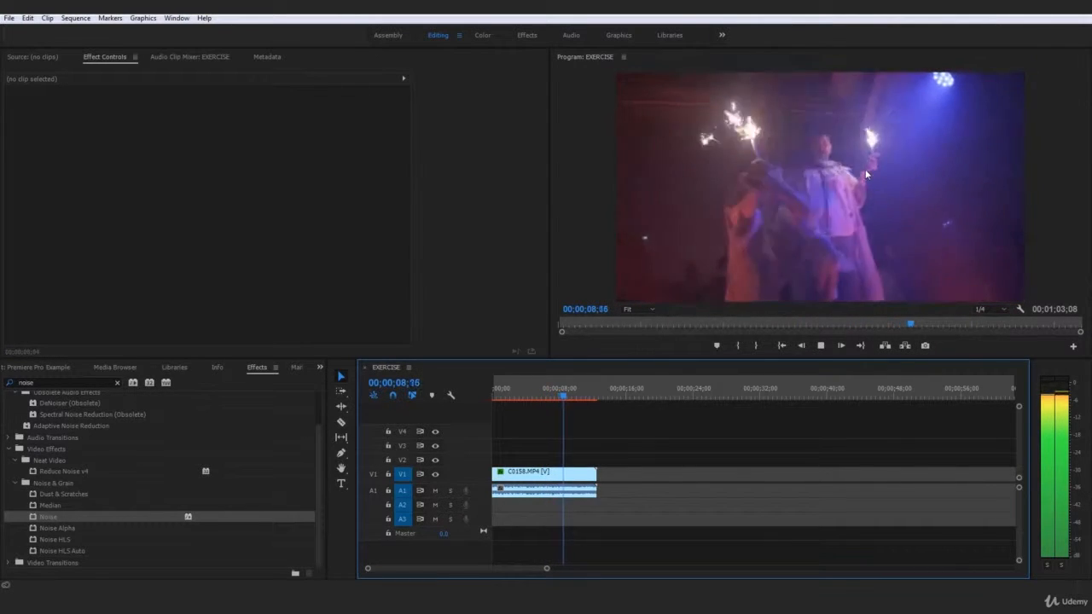
key("space")
left_click(636, 404)
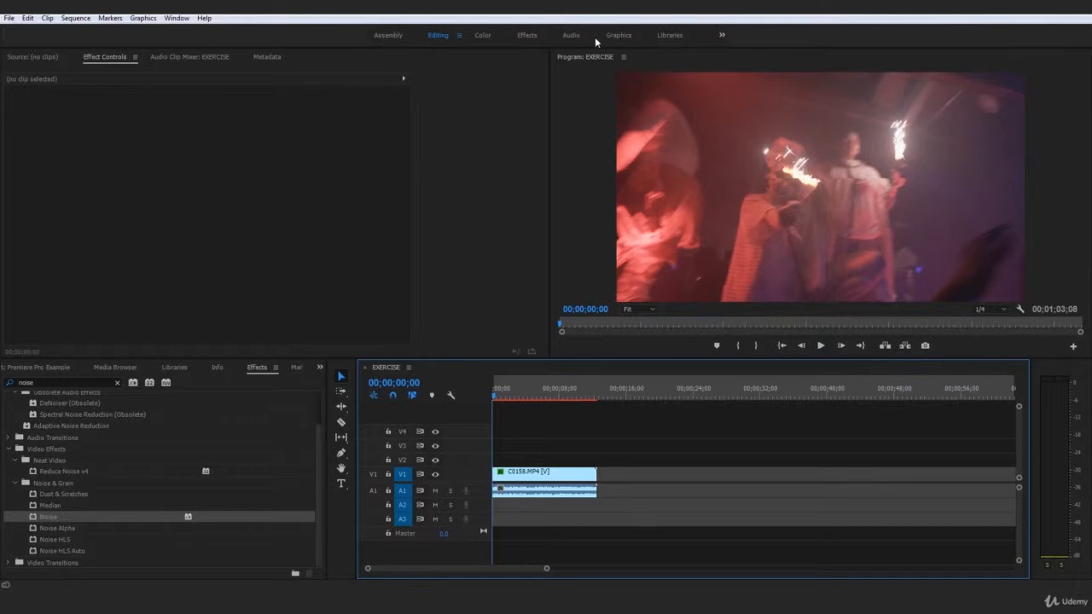
Step: Switch to the Graphics workspace and place the Basic Title template on track V2 over the full length of the dancer clip
left_click(616, 36)
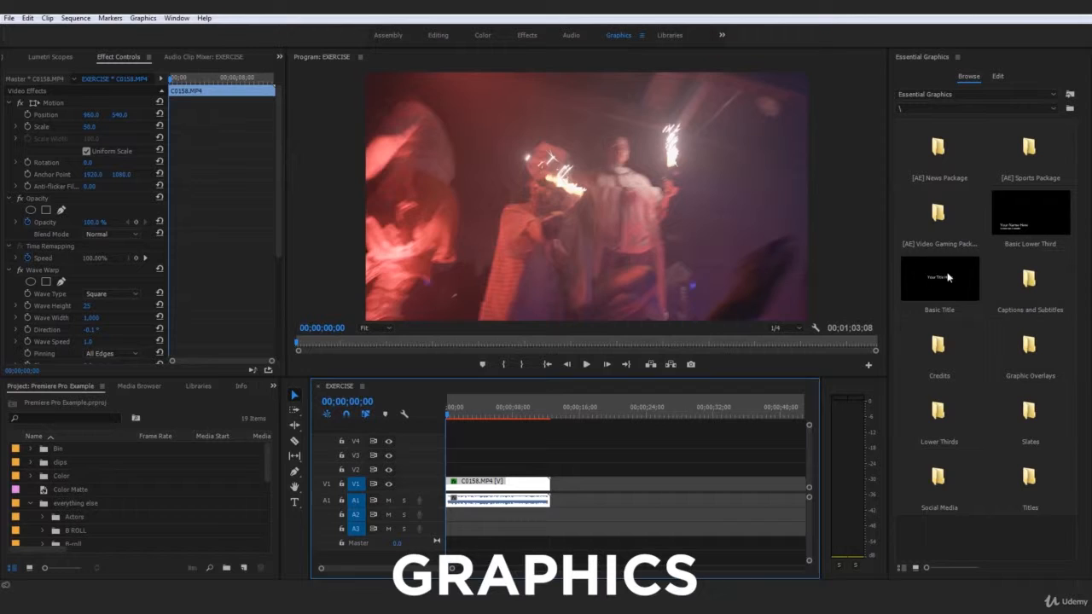
left_click_drag(946, 277, 550, 467)
left_click(518, 478)
left_click(536, 468)
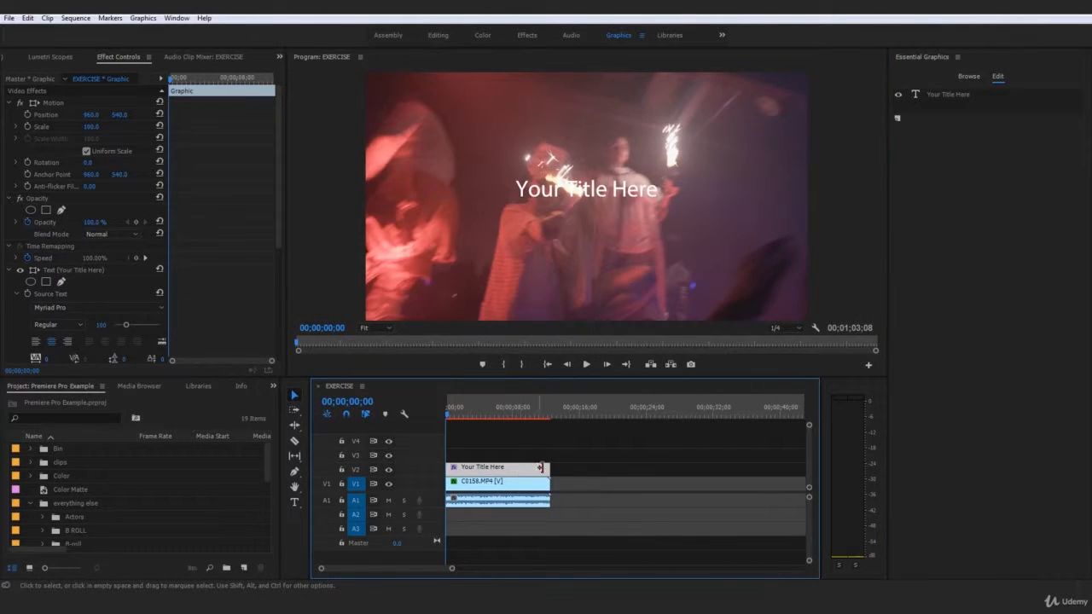
Step: Replace the placeholder title text with "4/17/18"
key("t")
left_click(616, 189)
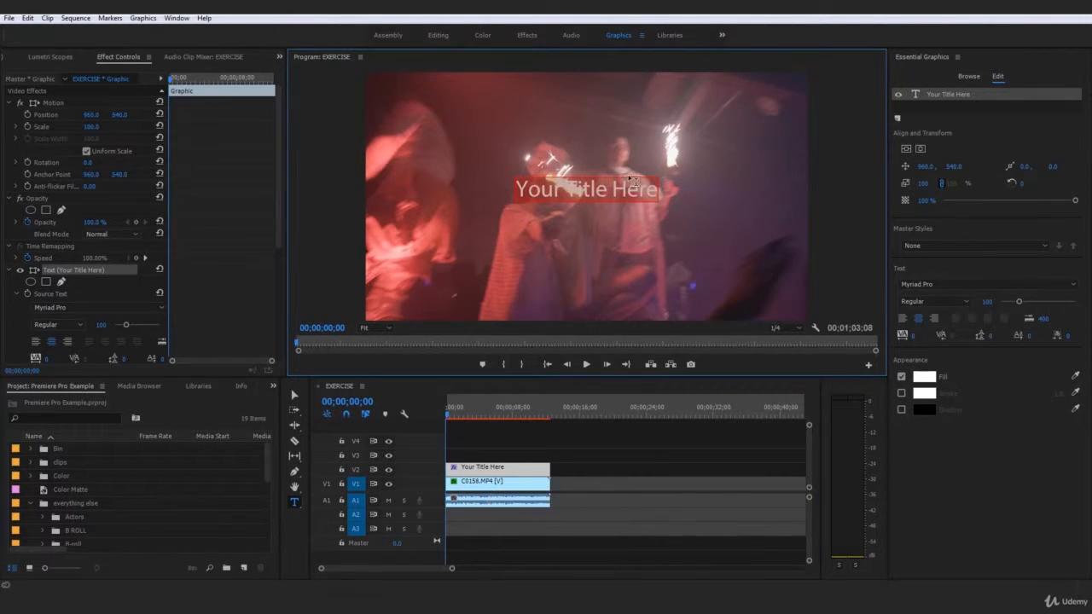
type("4/")
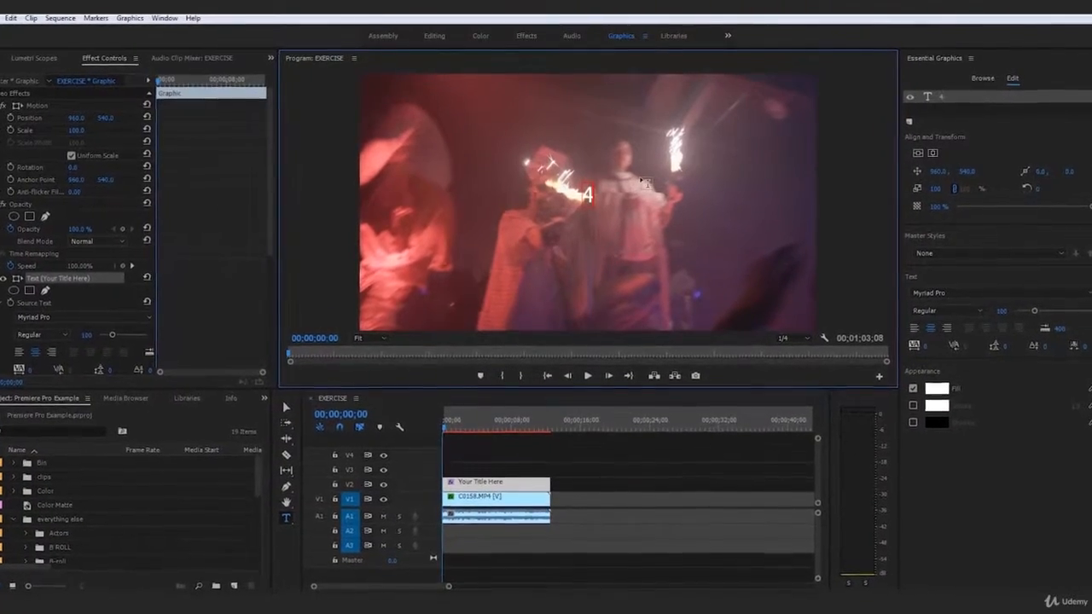
type("17")
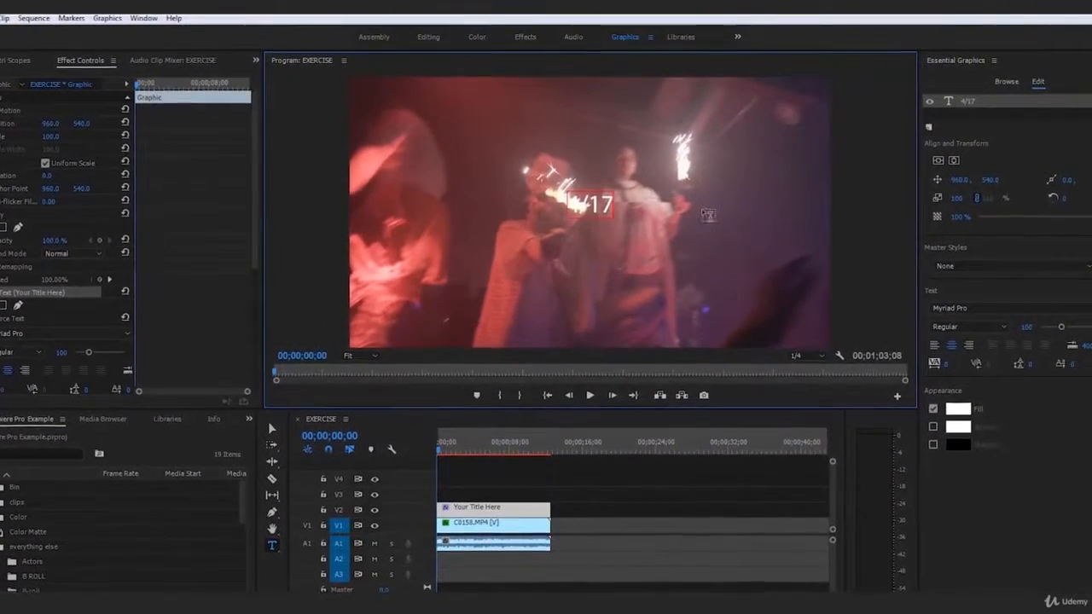
type("/1")
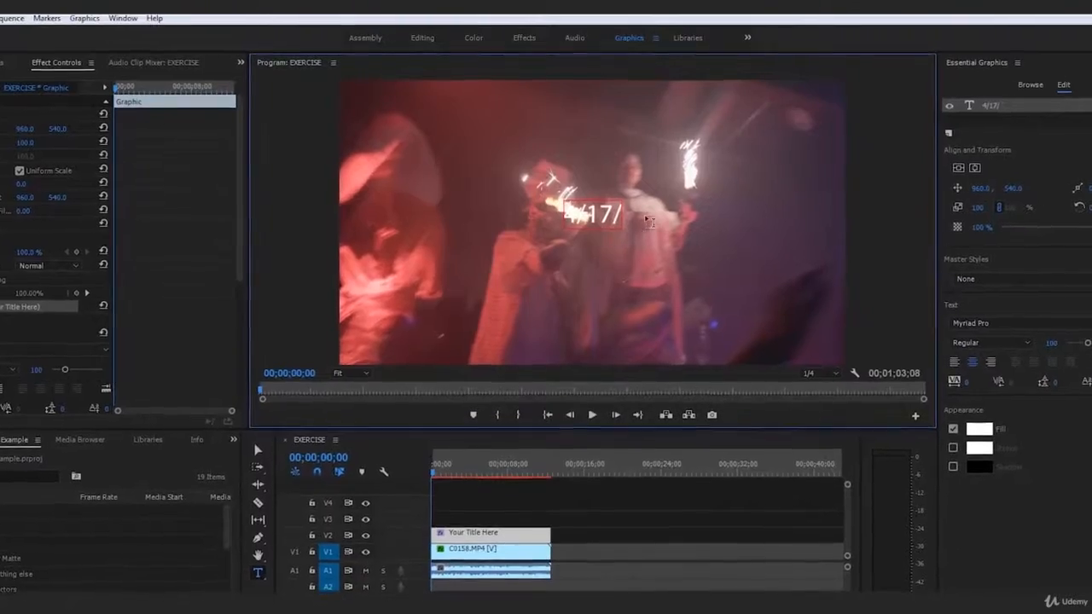
type("8")
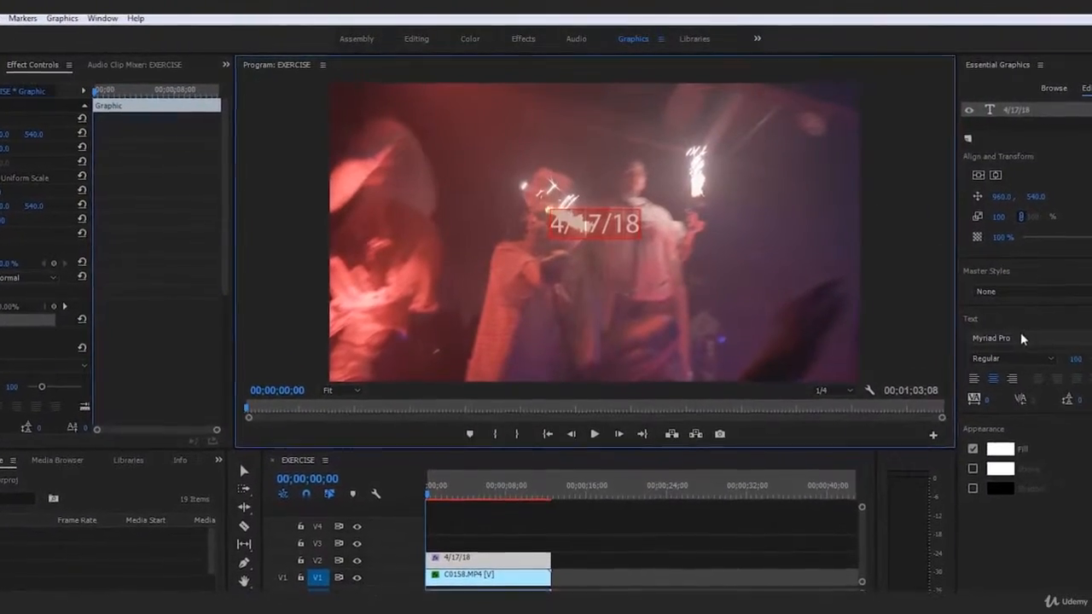
Step: Change the 4/17/18 title's font to Gotham Bold
left_click(1006, 326)
scroll(858, 419, "down", 10)
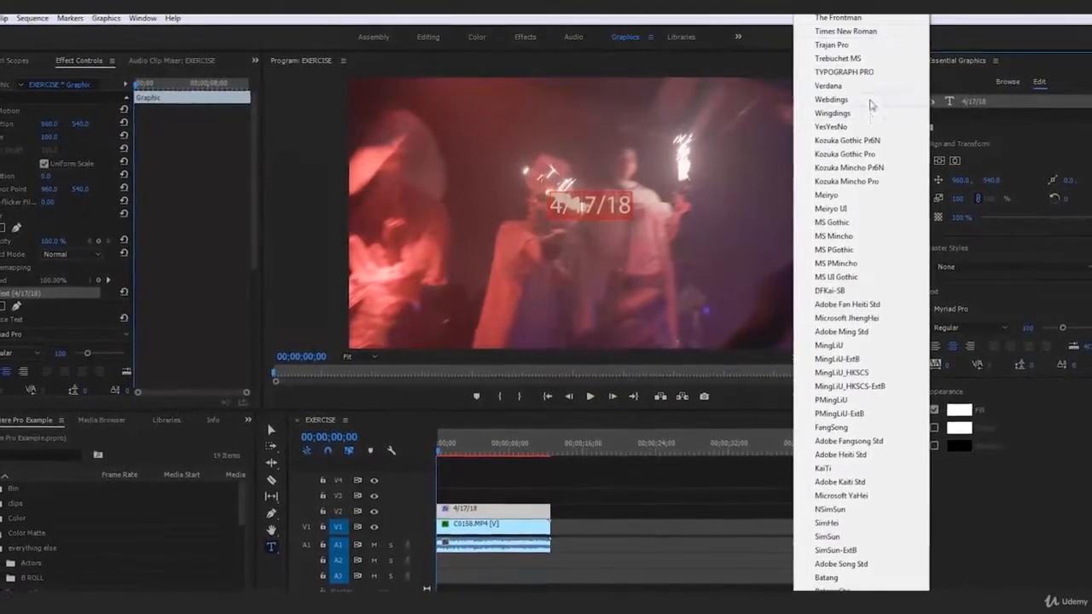
left_click(1003, 307)
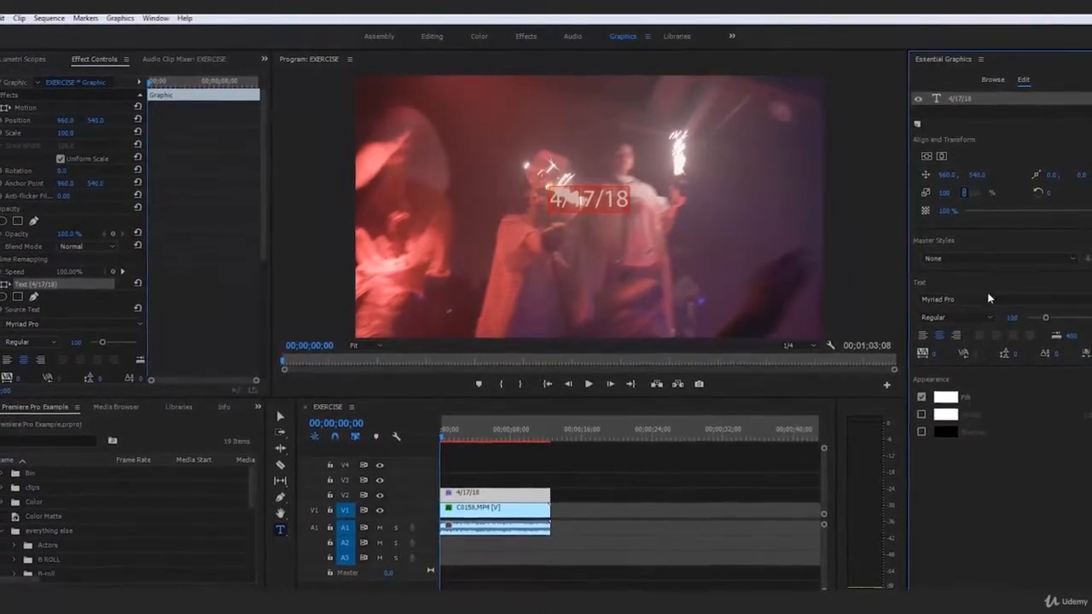
left_click(984, 308)
left_click(824, 462)
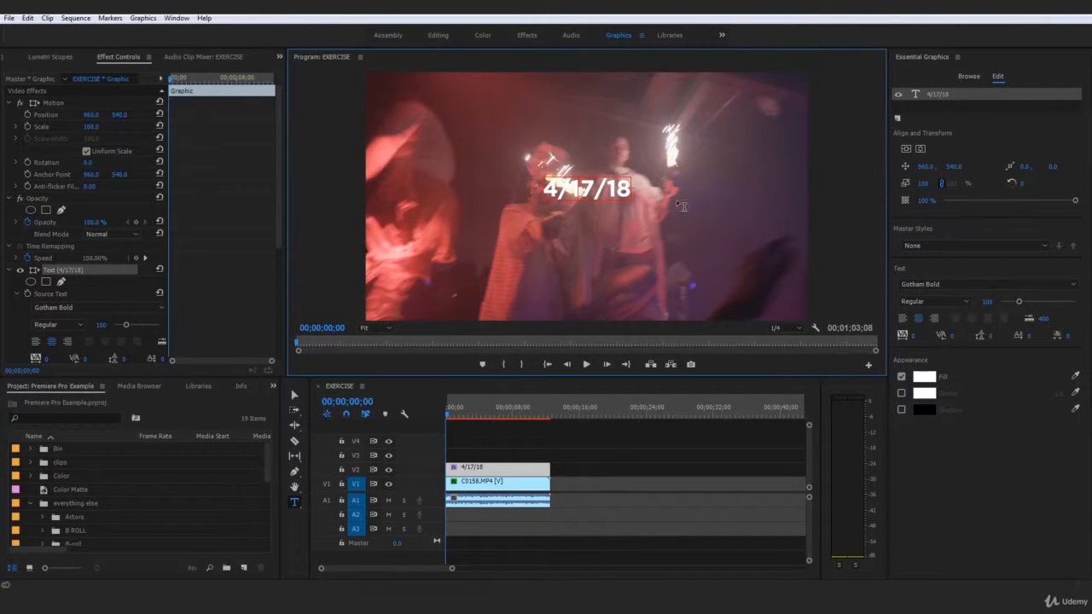
Step: Fill the 4/17/18 title with black and move it above the right dancer's torch, at about position 1293.6, 161.9
left_click(924, 376)
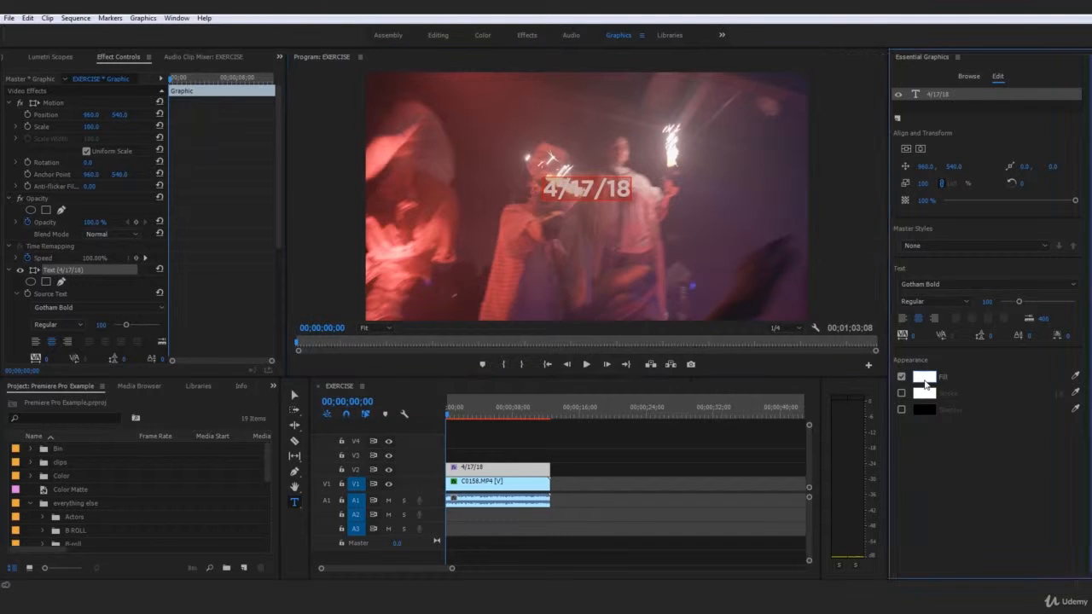
key("Return")
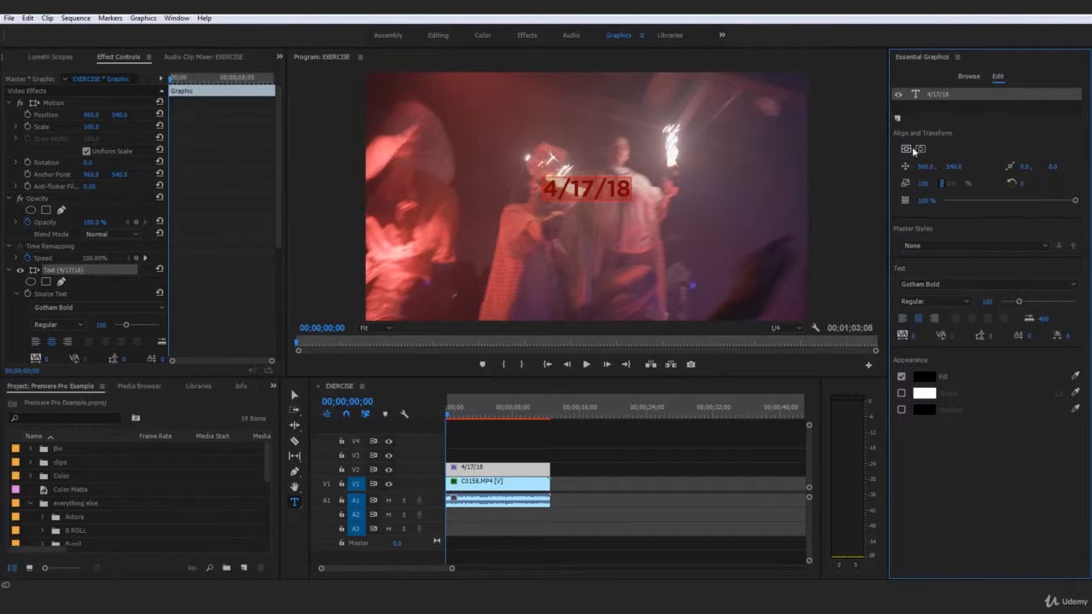
left_click(51, 116)
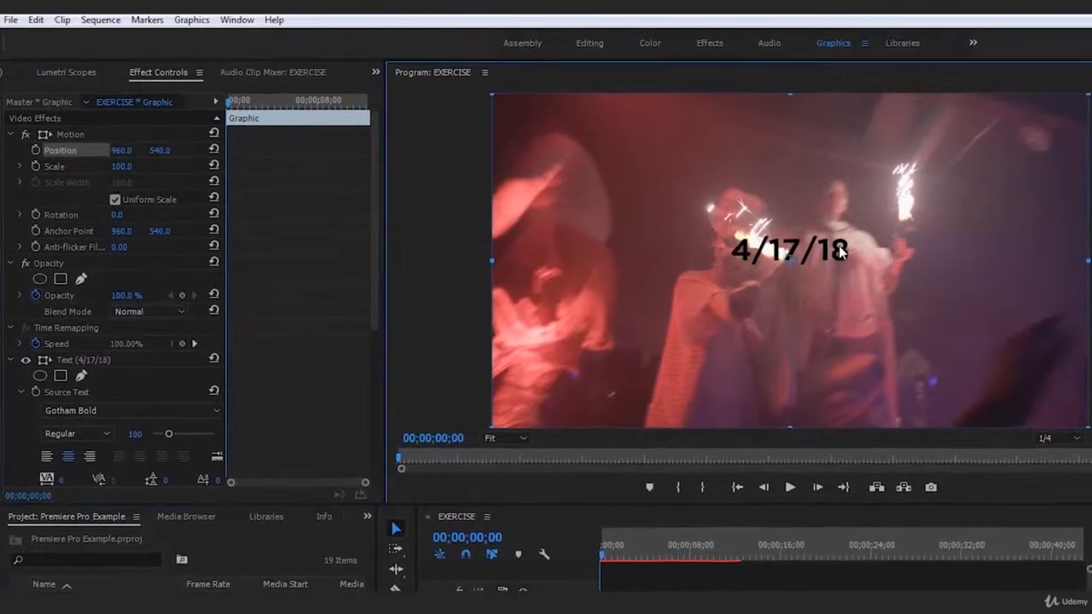
left_click_drag(929, 195, 959, 149)
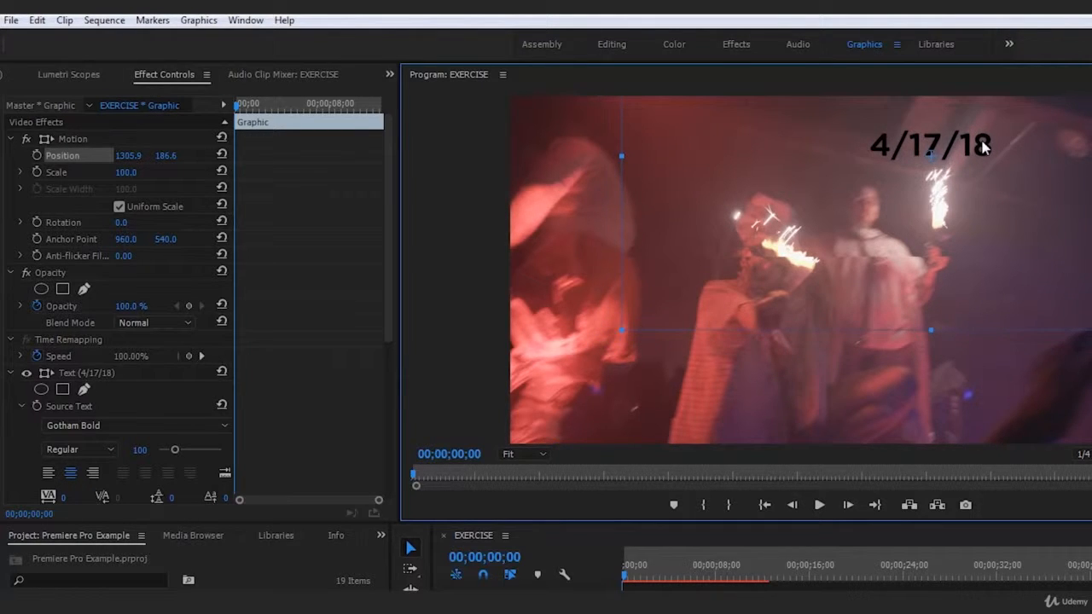
left_click_drag(978, 144, 978, 134)
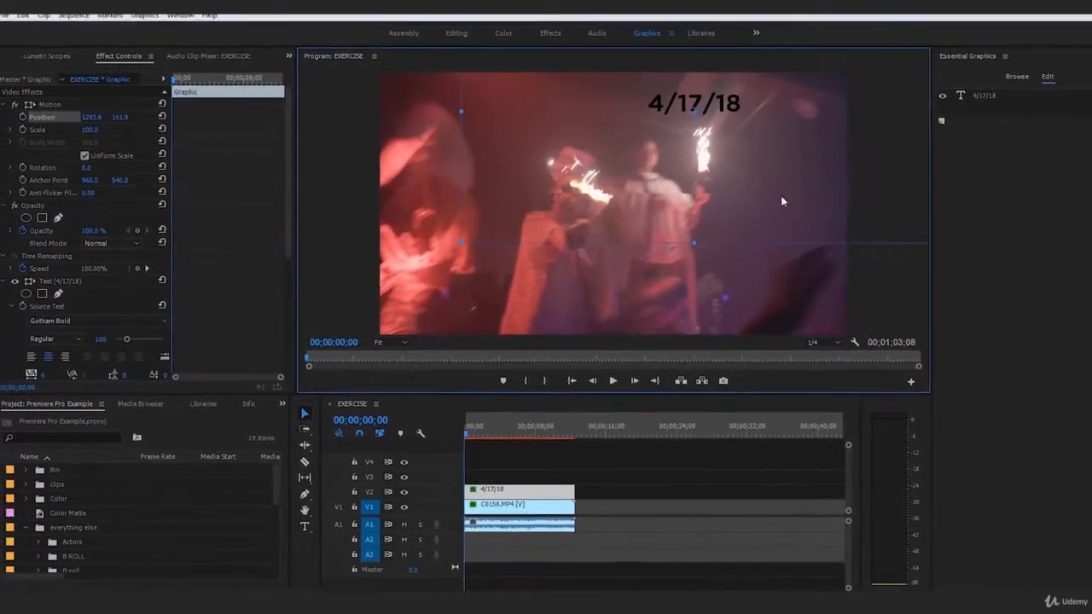
left_click(862, 539)
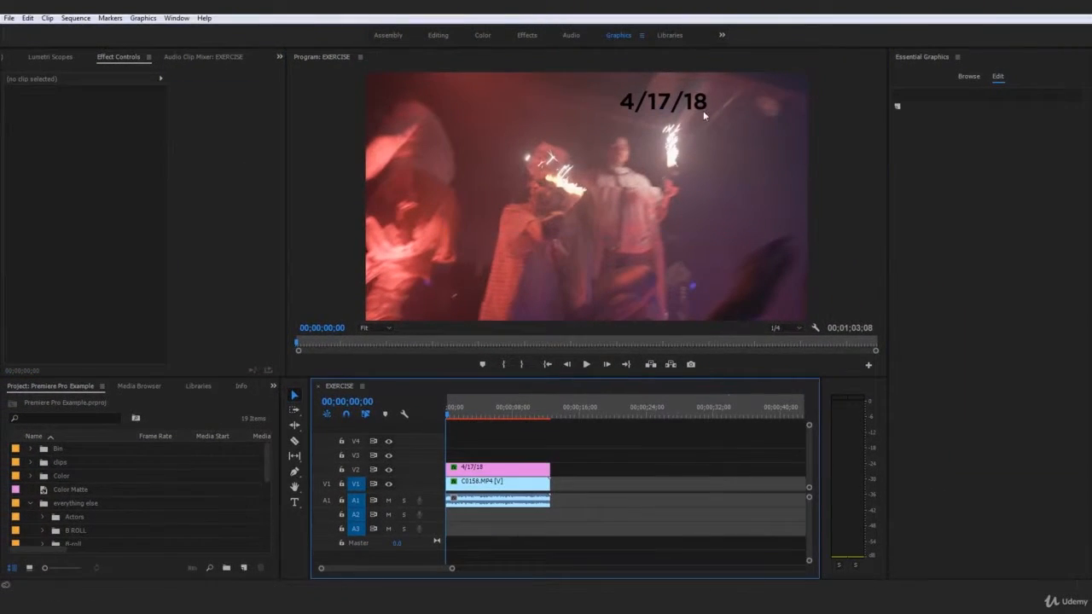
Step: Find the Wave Warp effect and apply it to the 4/17/18 title clip on track V2
left_click(499, 469)
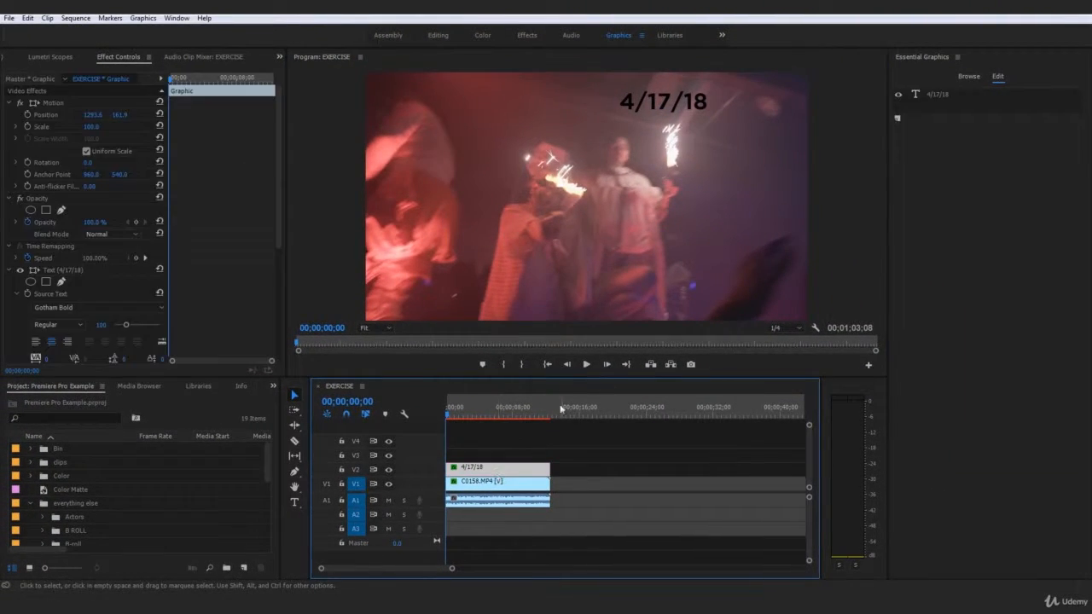
left_click(242, 388)
left_click(247, 388)
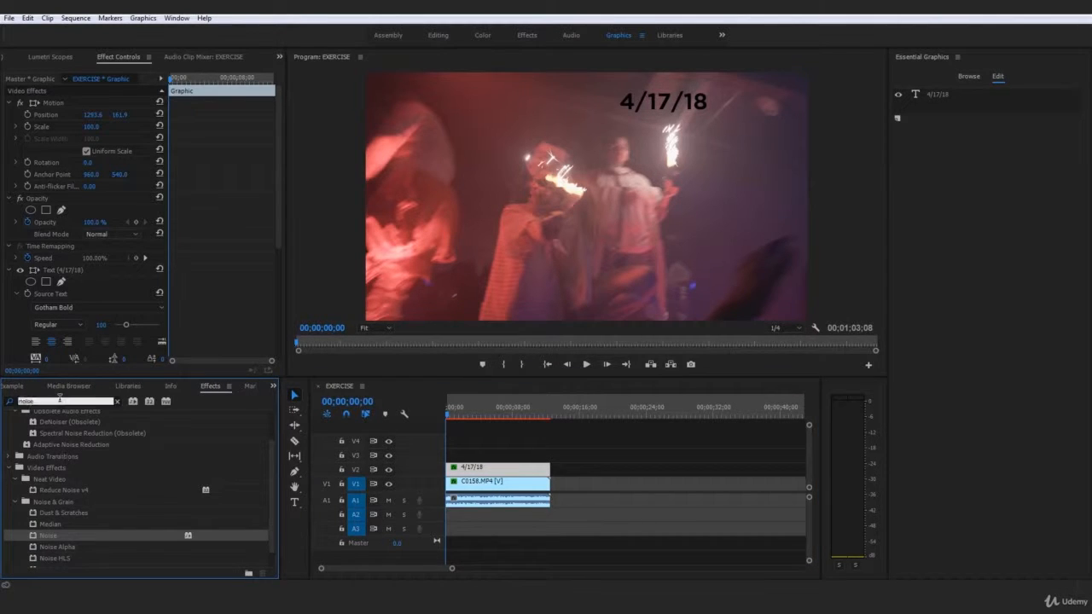
type("WAVE WA")
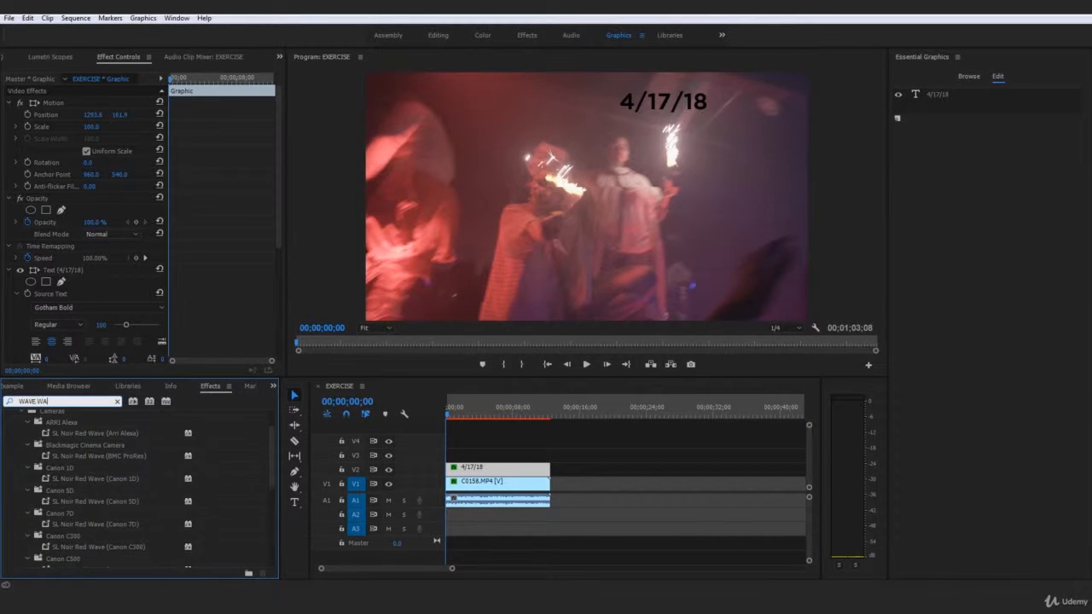
type("RP")
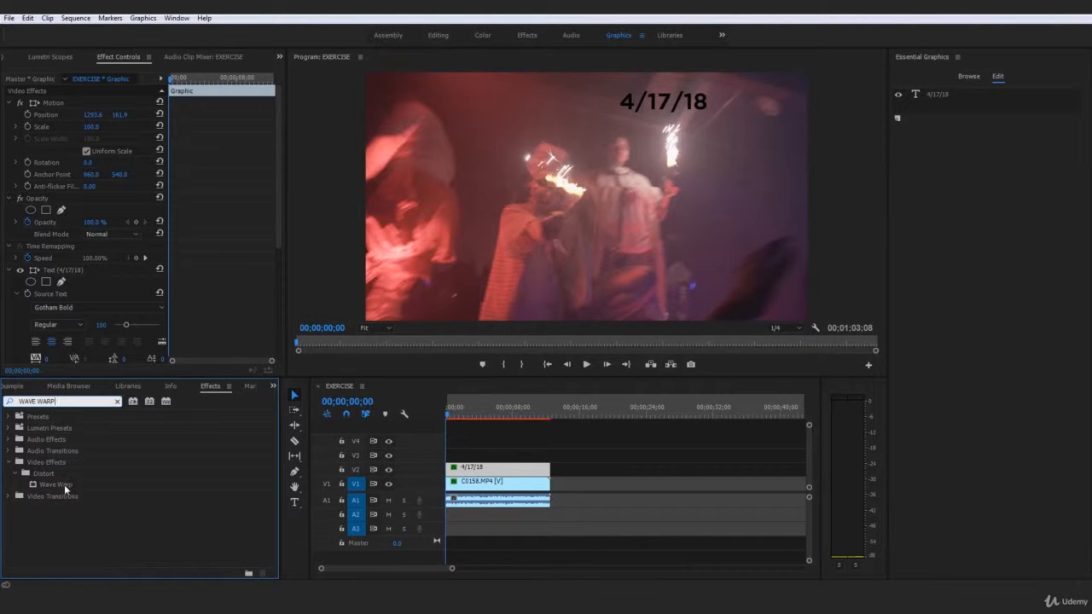
left_click_drag(65, 487, 541, 469)
Step: Set the wave width of the title's Wave Warp effect to 1000
scroll(256, 256, "down", 3)
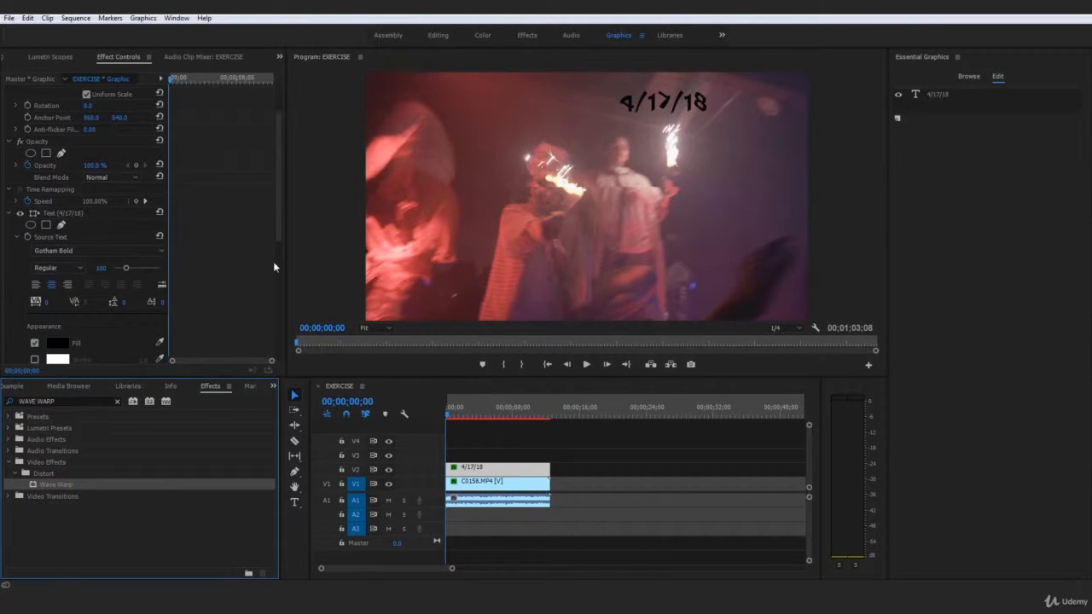
scroll(245, 213, "down", 5)
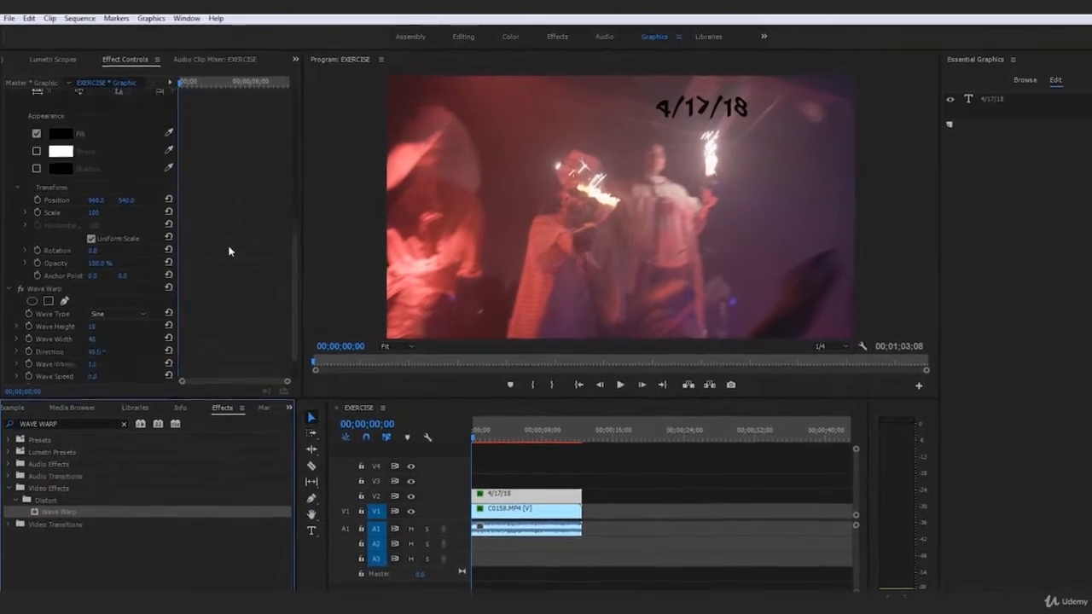
scroll(228, 251, "down", 3)
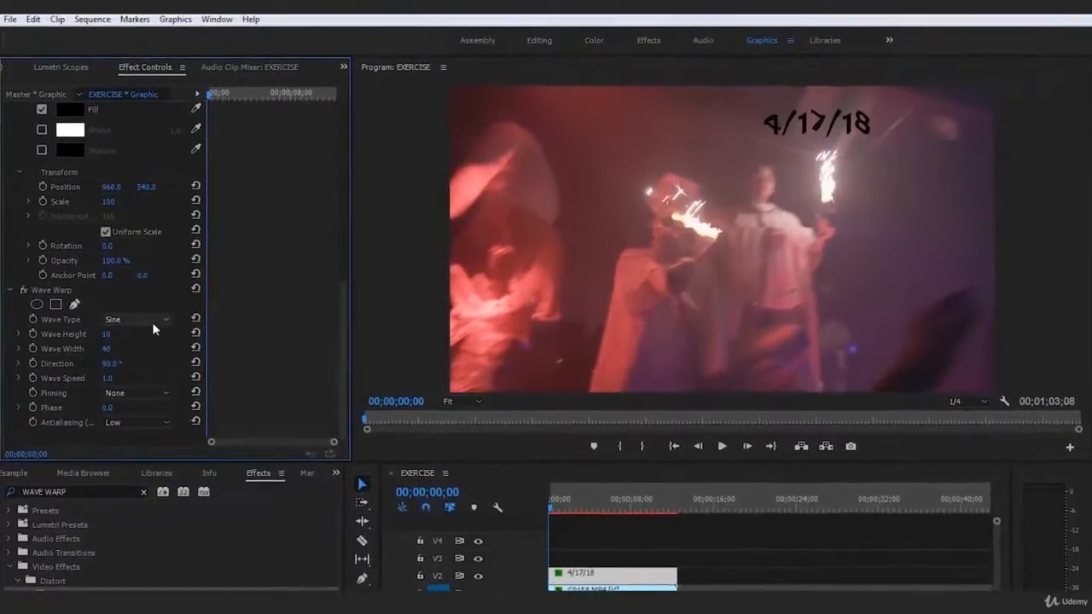
left_click(137, 276)
left_click(74, 334)
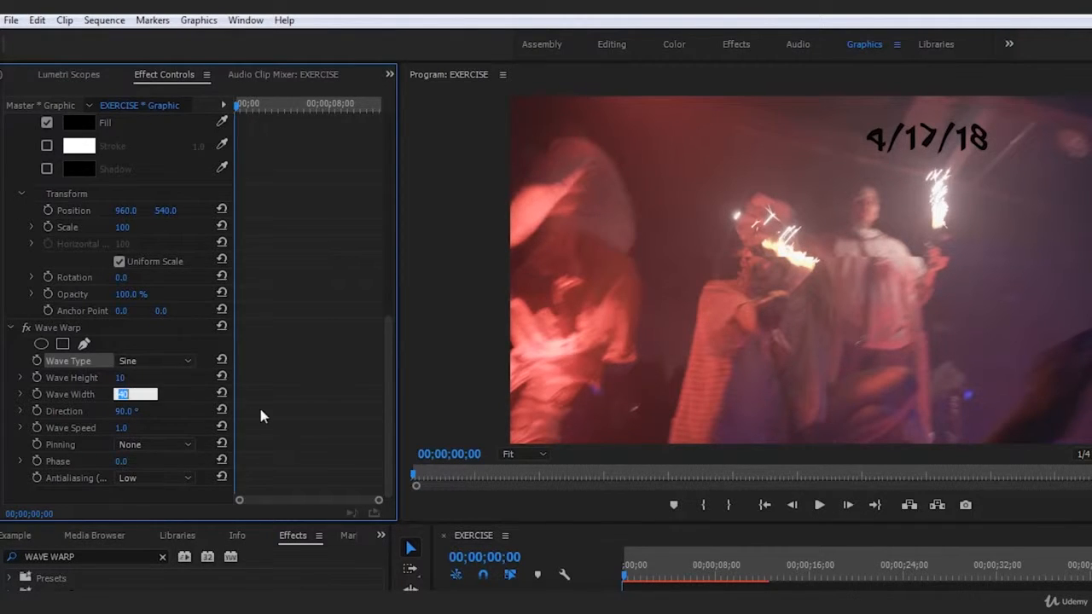
type("1000")
key("Return")
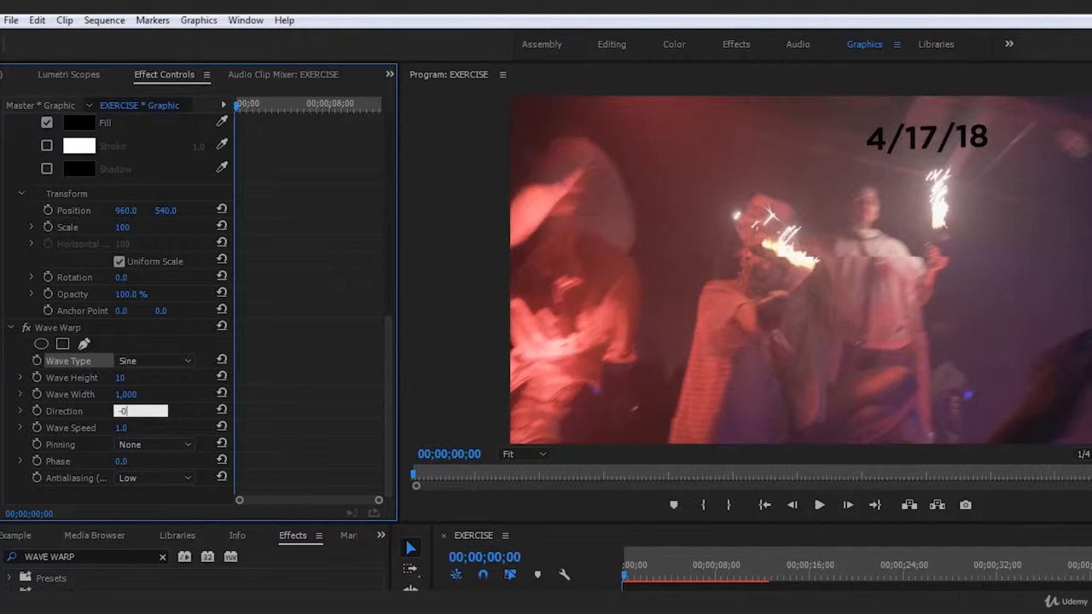
Step: Set the title's Wave Warp direction to 0° and its pinning to All Edges
type("-0.00")
key("Return")
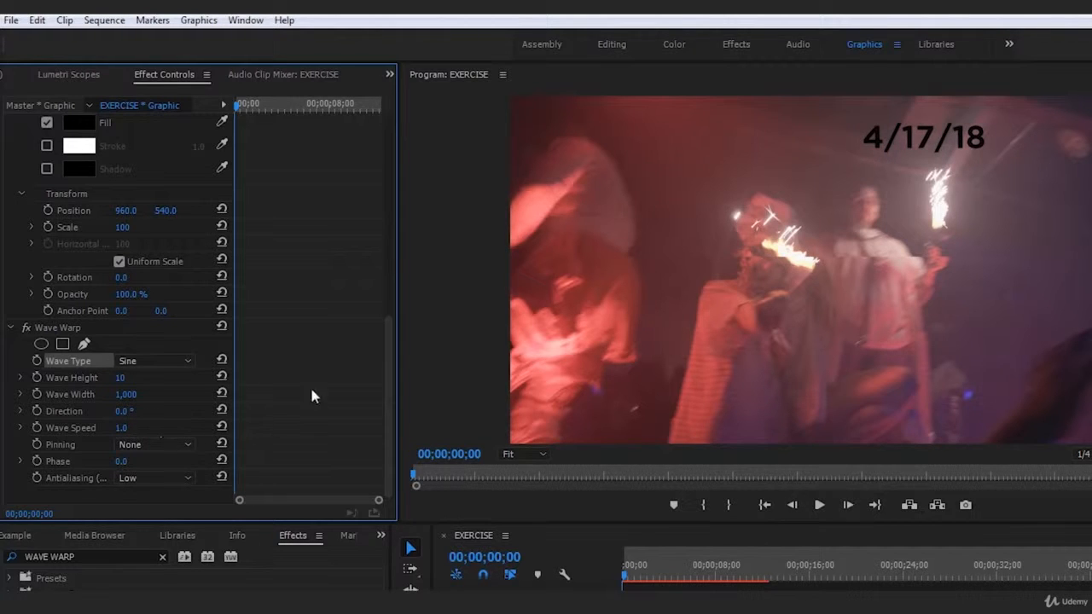
left_click(175, 451)
left_click(199, 478)
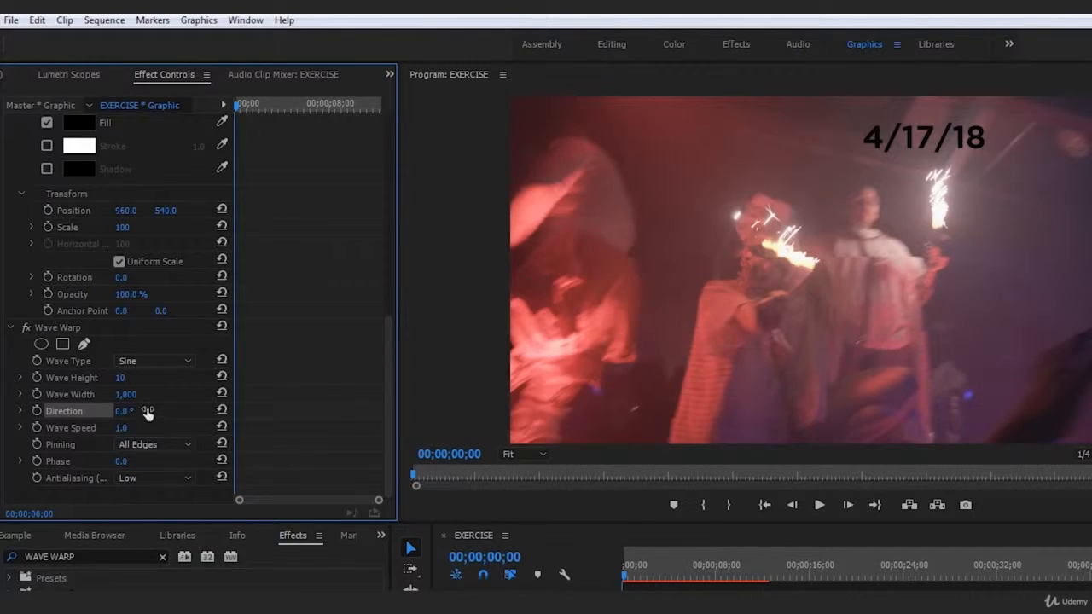
Step: Play back the title's motion and try a Wave Warp wave height of 25
key("space")
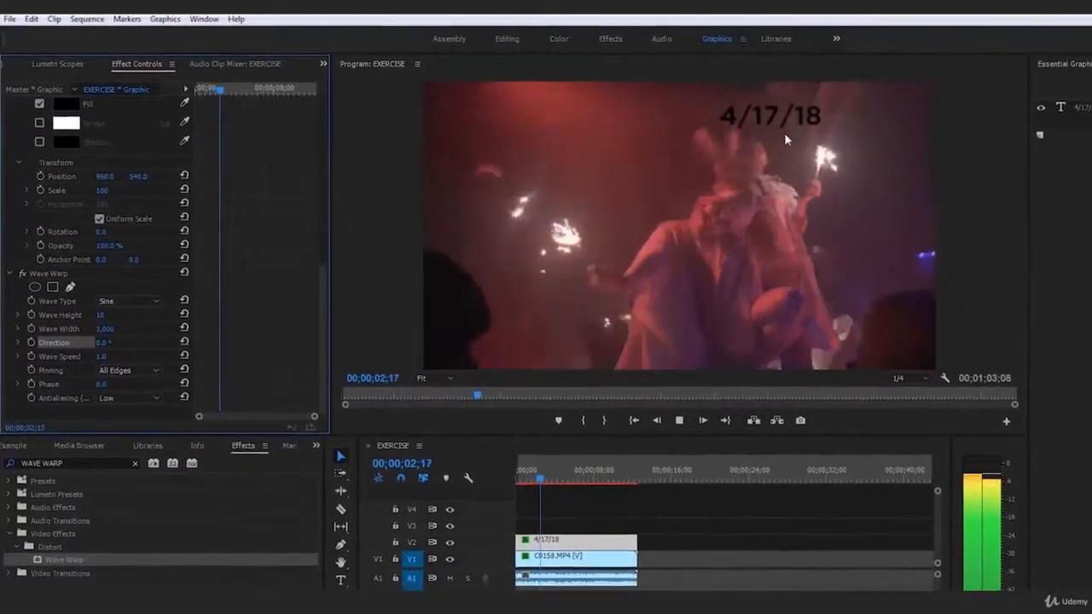
key("space")
left_click(125, 294)
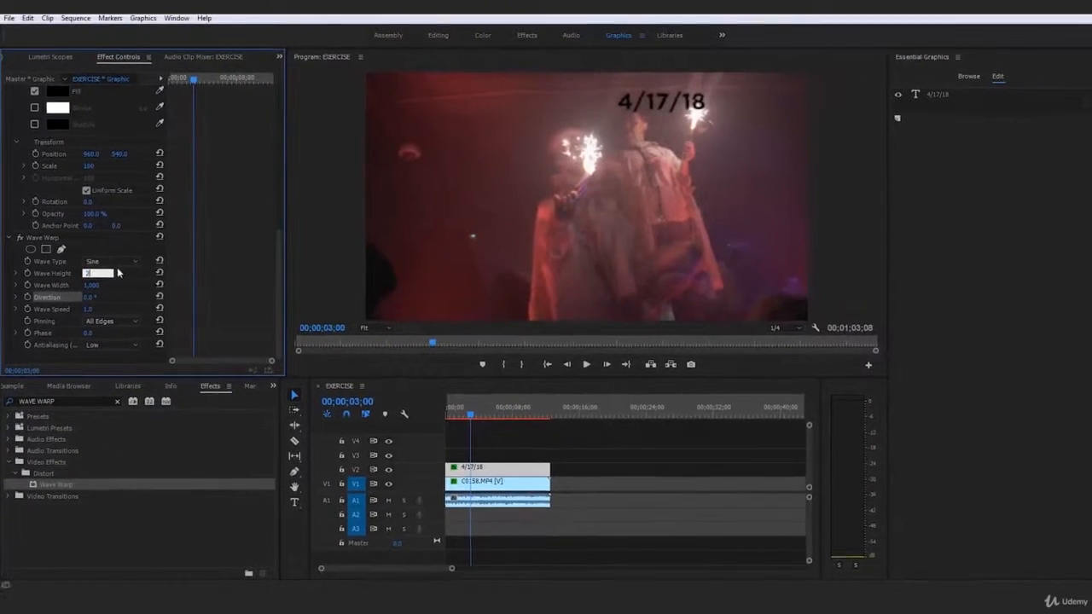
key("space")
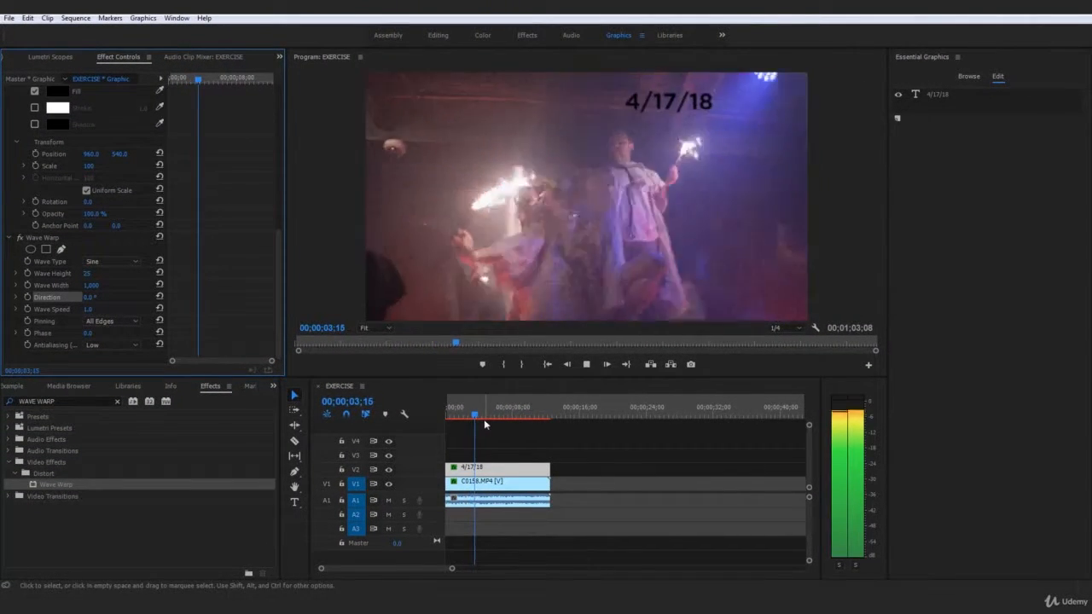
Step: Change the title's Wave Warp wave type to Square and play the sequence from its start
left_click(111, 261)
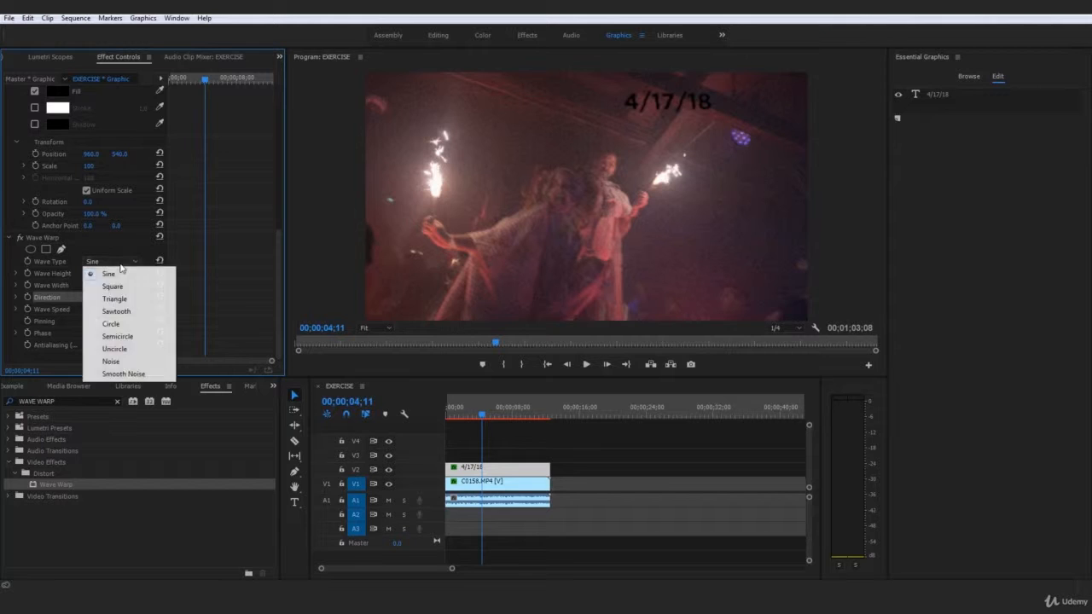
left_click(119, 285)
left_click_drag(475, 397, 441, 420)
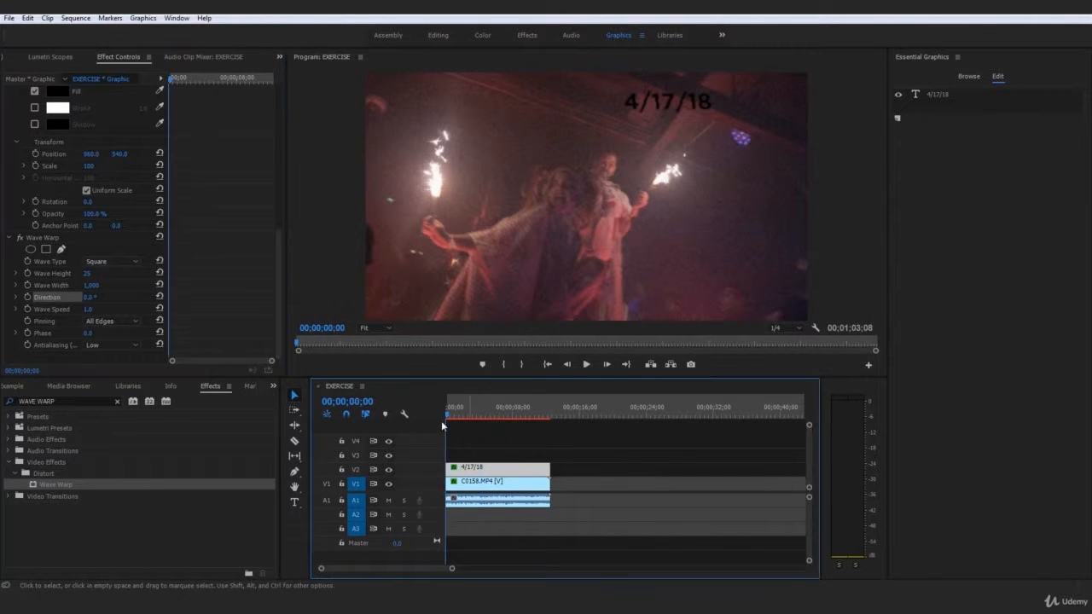
key("space")
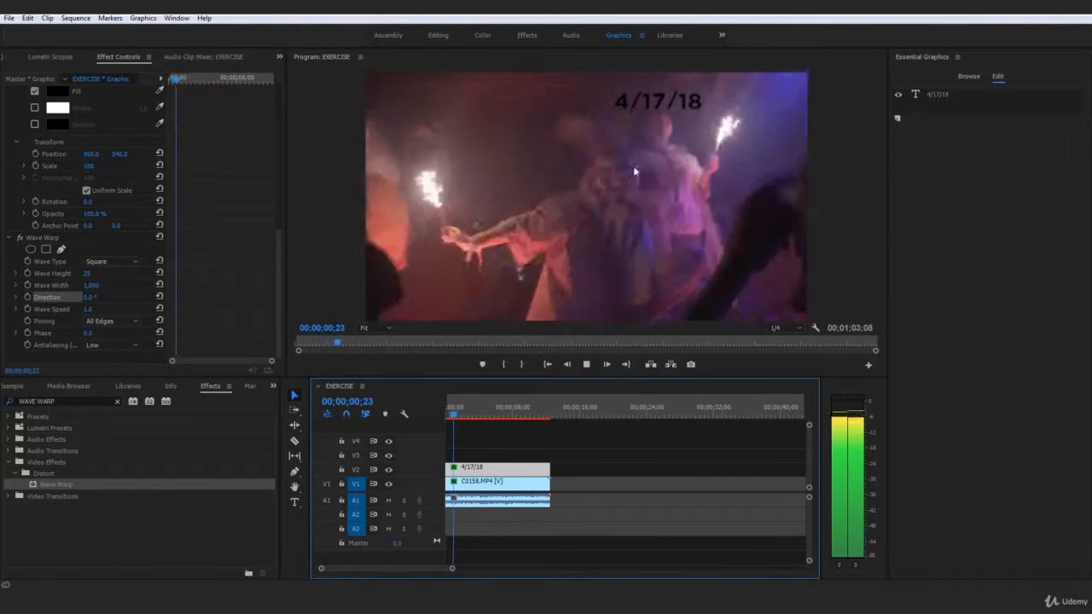
key("space")
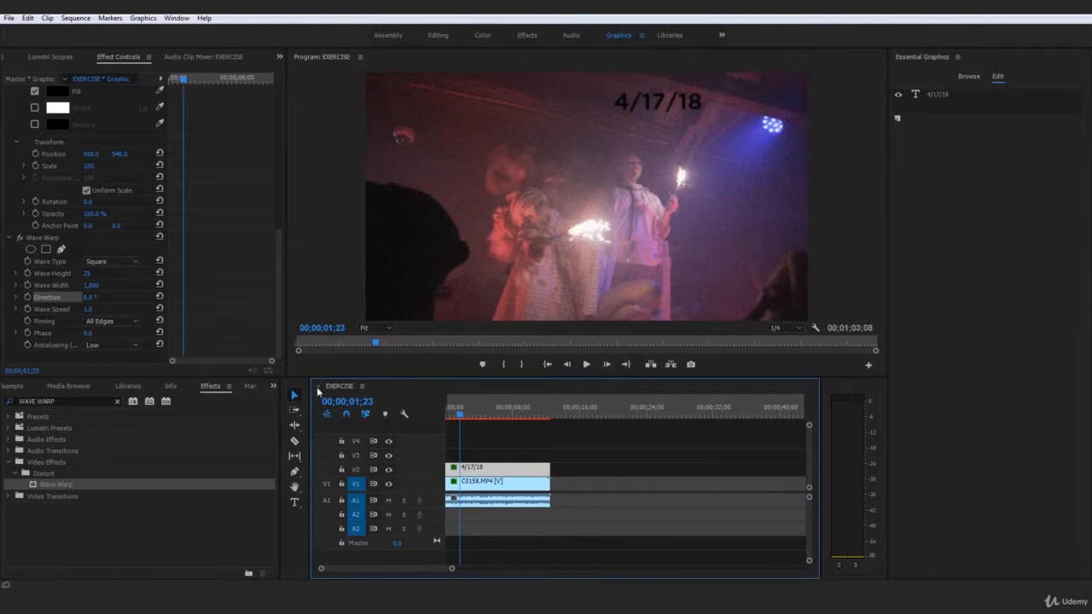
Step: Set the title's Wave Warp wave height to 10 and return the playhead to the sequence start
left_click(90, 273)
type("10")
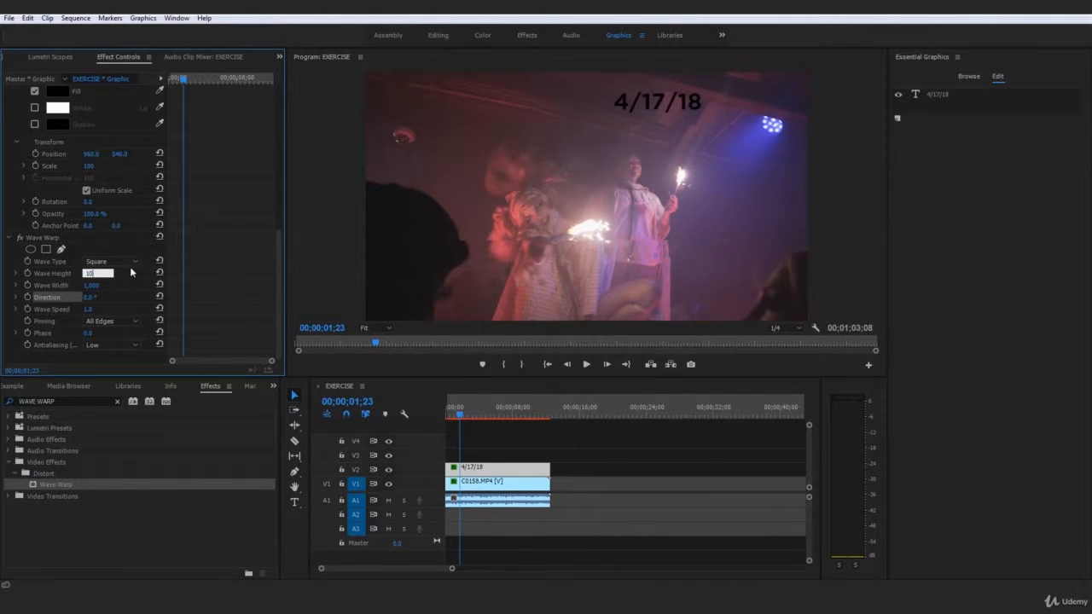
key("Return")
left_click_drag(470, 416, 445, 427)
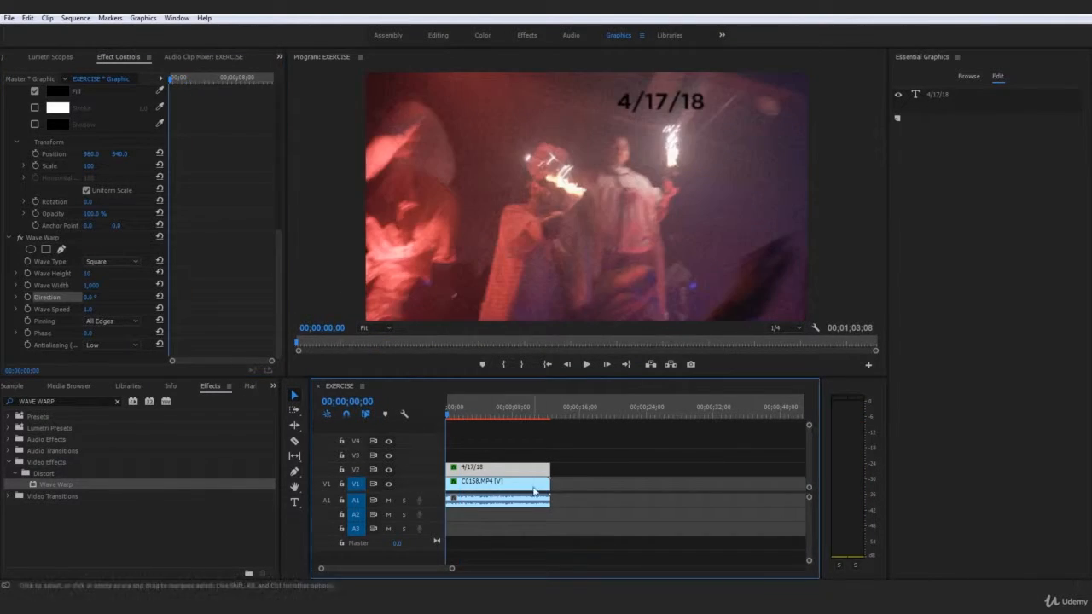
Step: Examine the C0158.MP4 clip's Wave Warp settings and play the sequence with the title clip selected
left_click(525, 494)
scroll(227, 297, "down", 5)
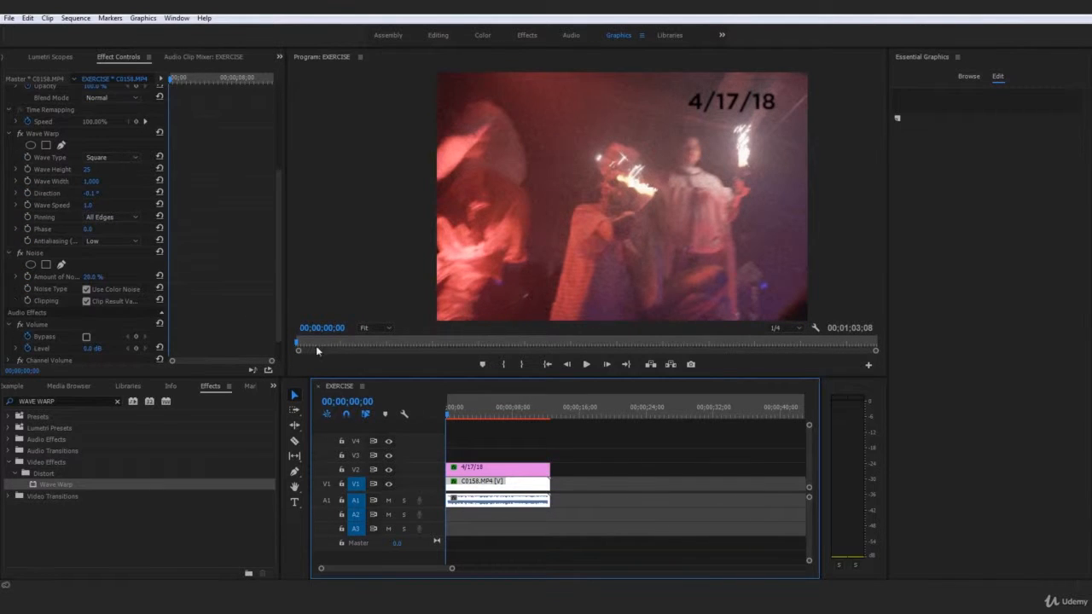
left_click(508, 473)
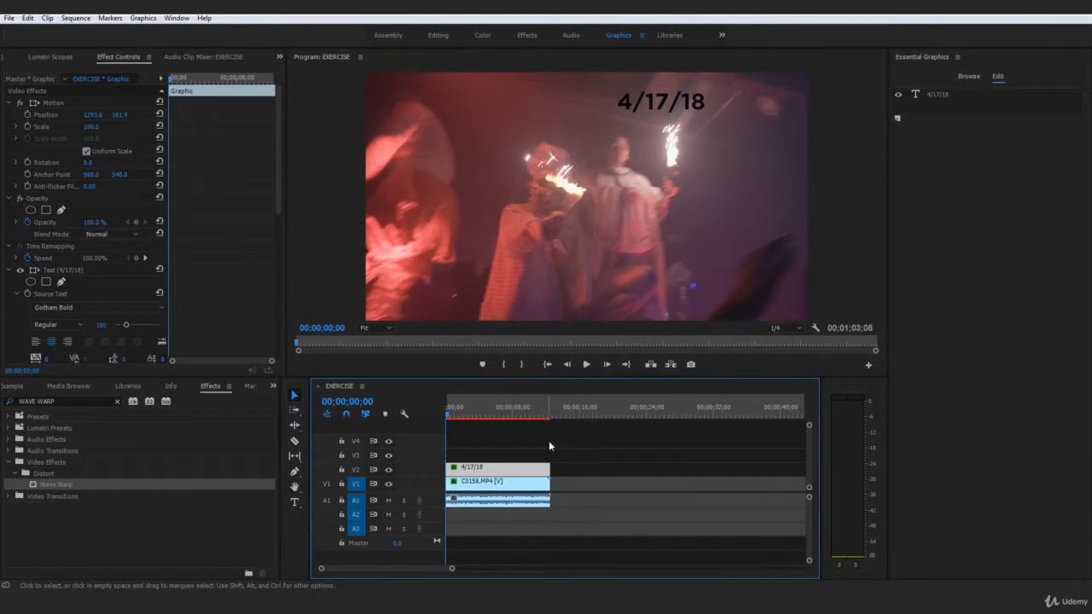
key("space")
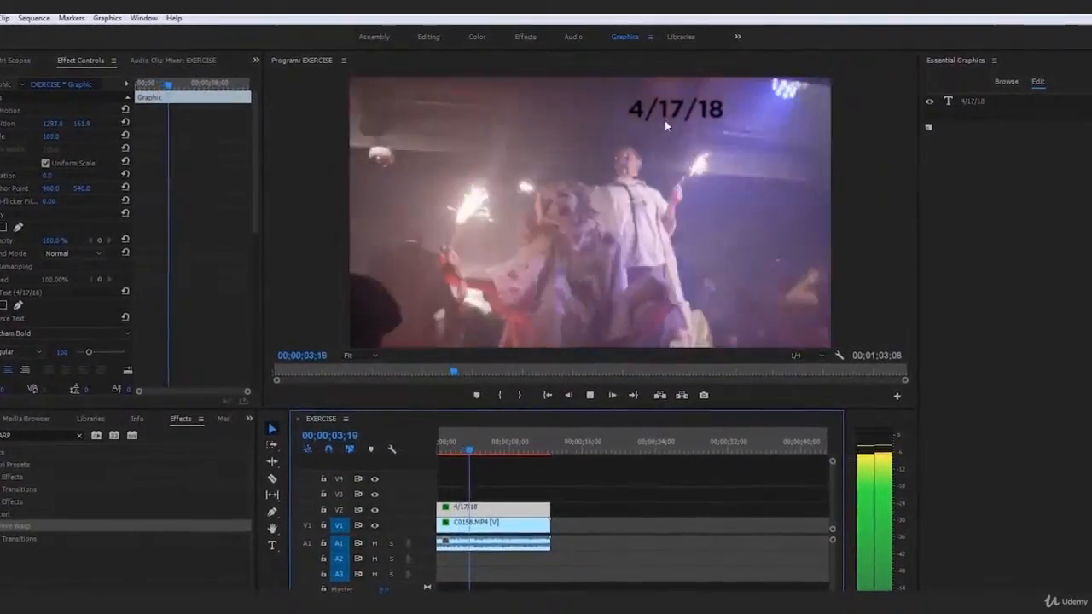
key("space")
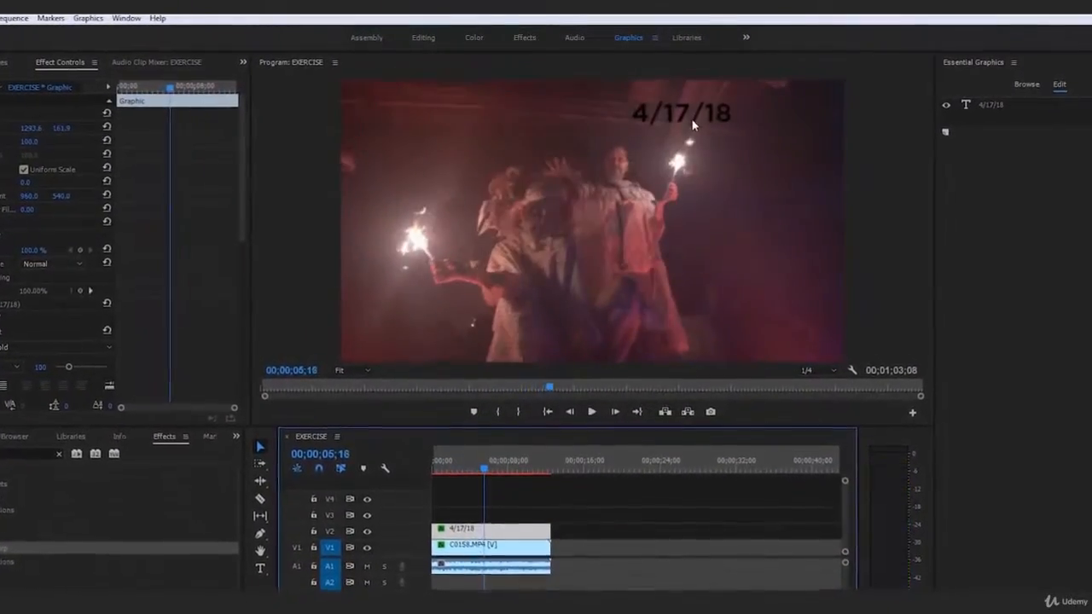
Step: Reselect the 4/17/18 title and lower its Wave Warp direction to a slightly negative angle, about -9°
left_click(526, 508)
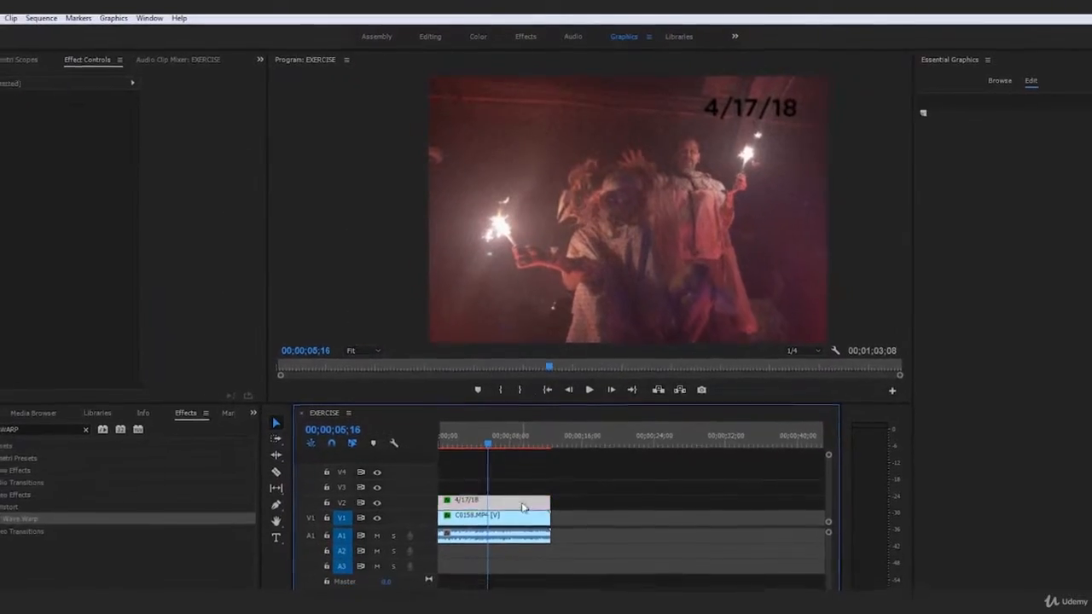
left_click(523, 508)
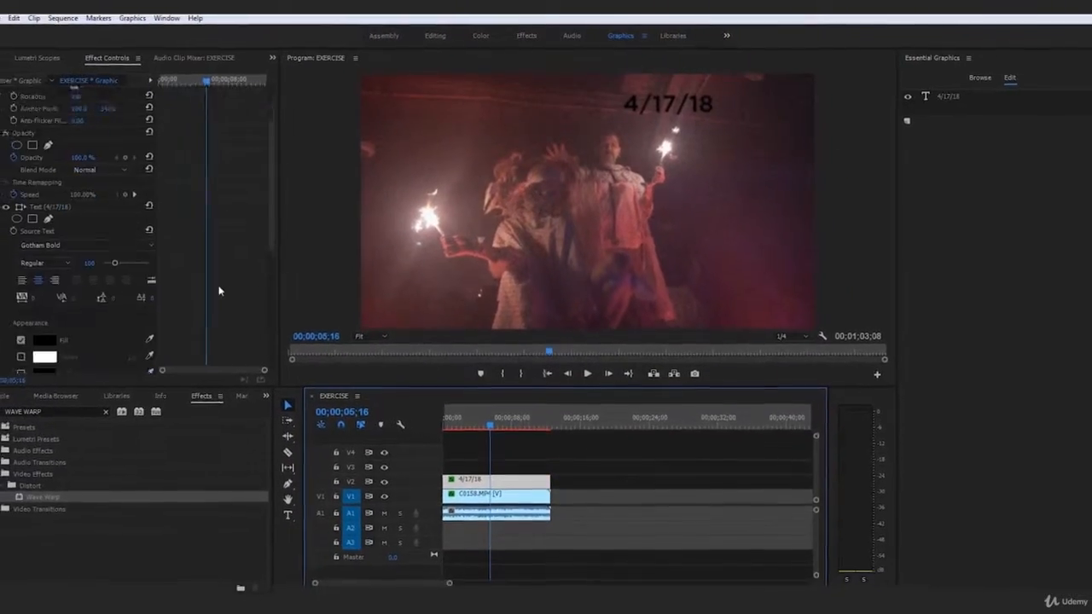
scroll(192, 256, "down", 5)
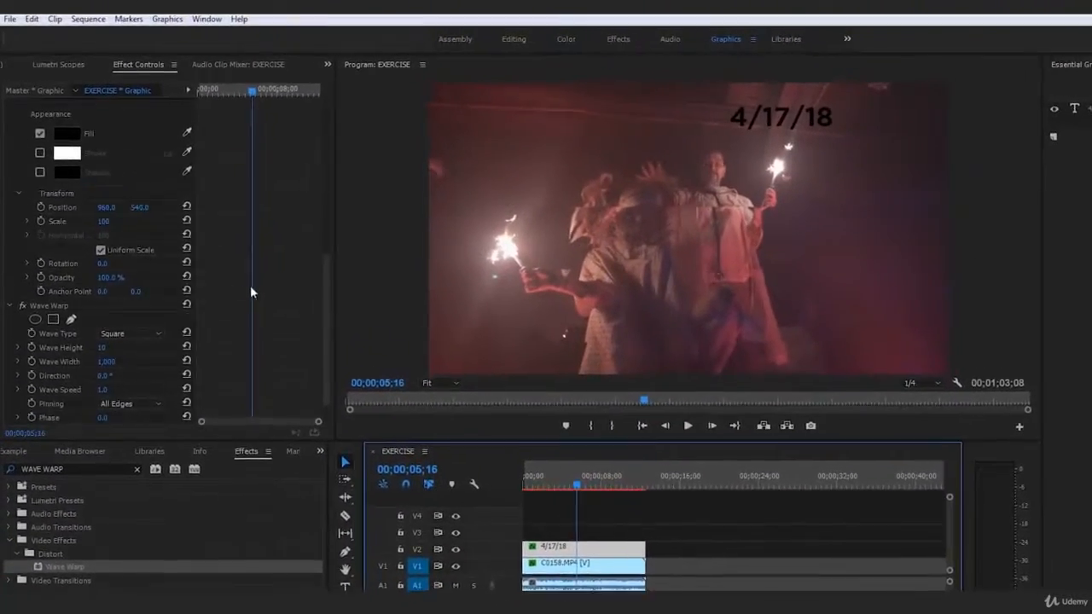
scroll(252, 292, "down", 1)
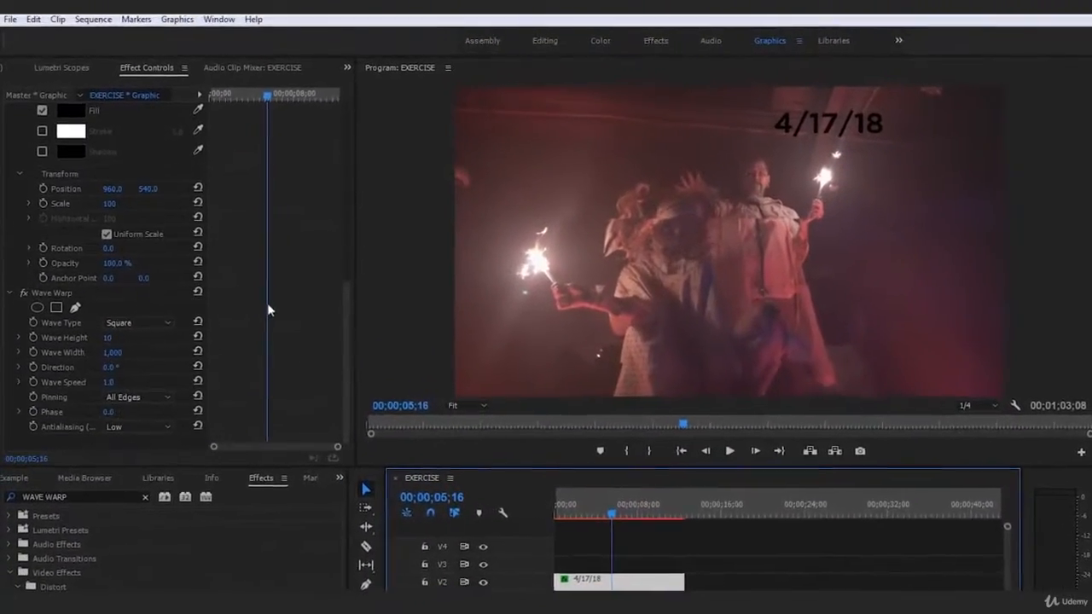
left_click_drag(104, 376, 93, 376)
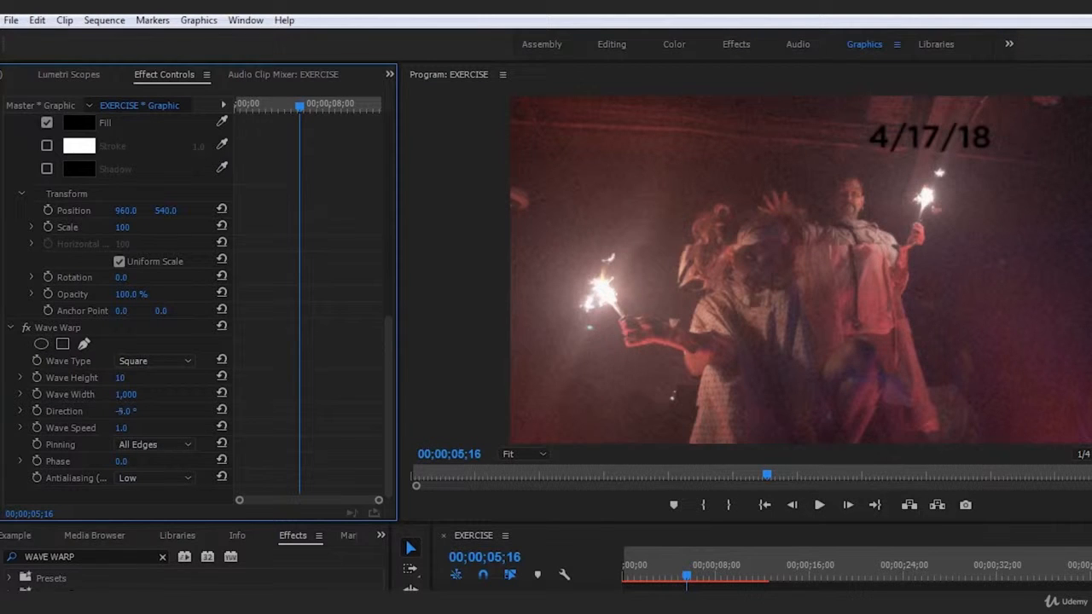
Step: Play the sequence from its start to check how the 4/17/18 title shakes
left_click_drag(695, 574, 621, 583)
key("space")
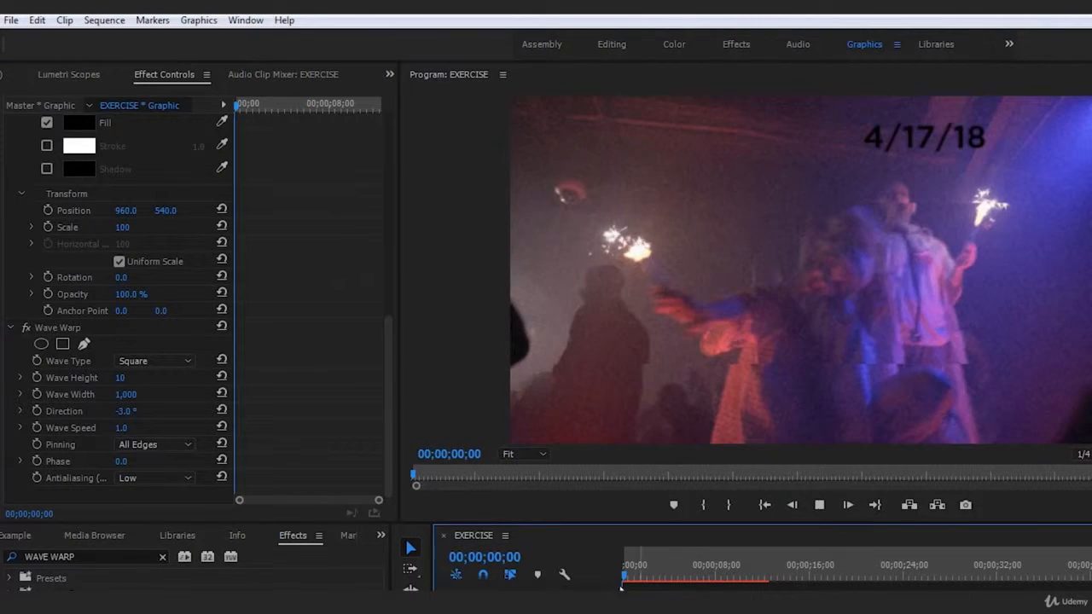
key("space")
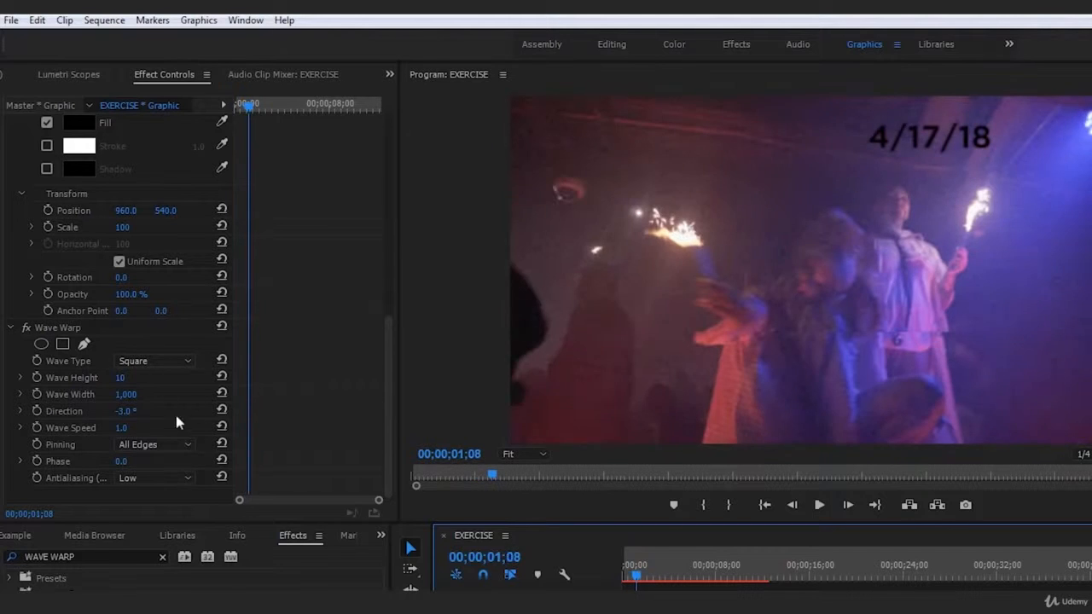
Step: Set the title's Wave Warp direction to -0.1° and replay the sequence from its start
left_click(137, 411)
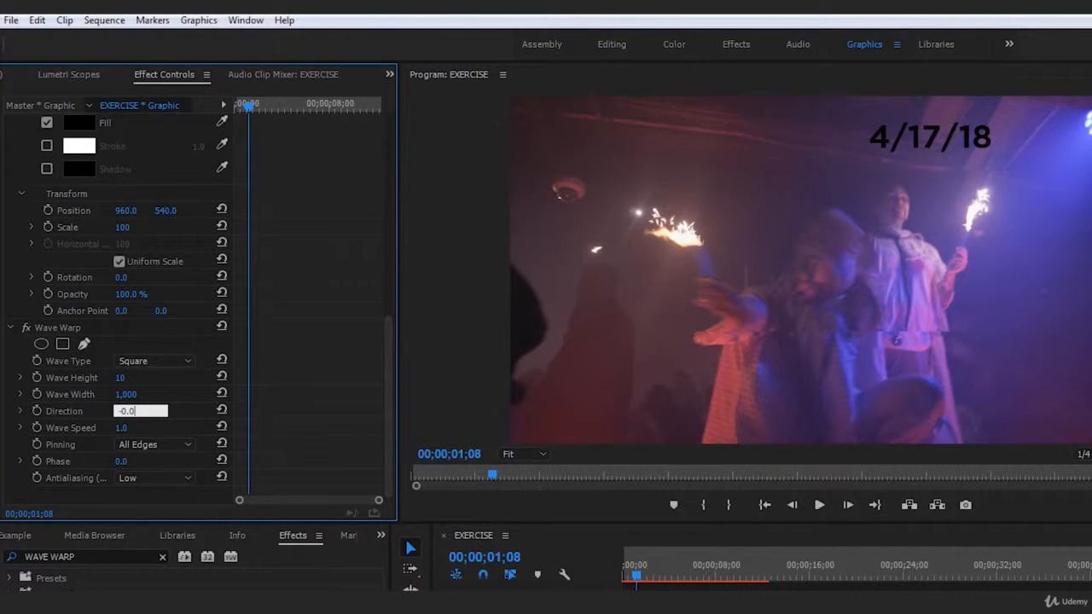
type("-0.1")
key("Return")
left_click_drag(672, 570, 580, 586)
key("space")
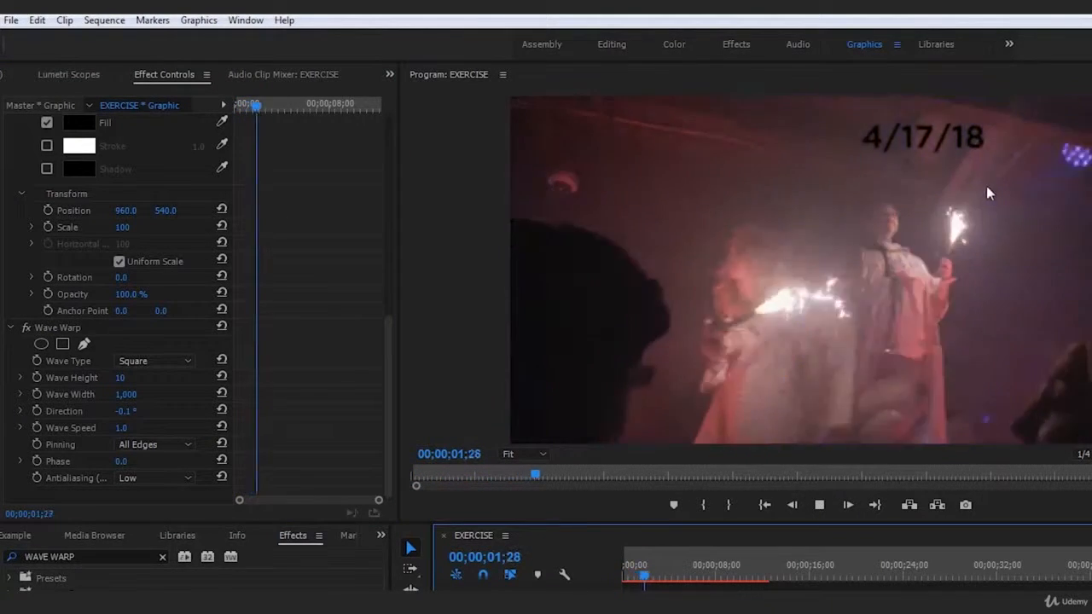
key("space")
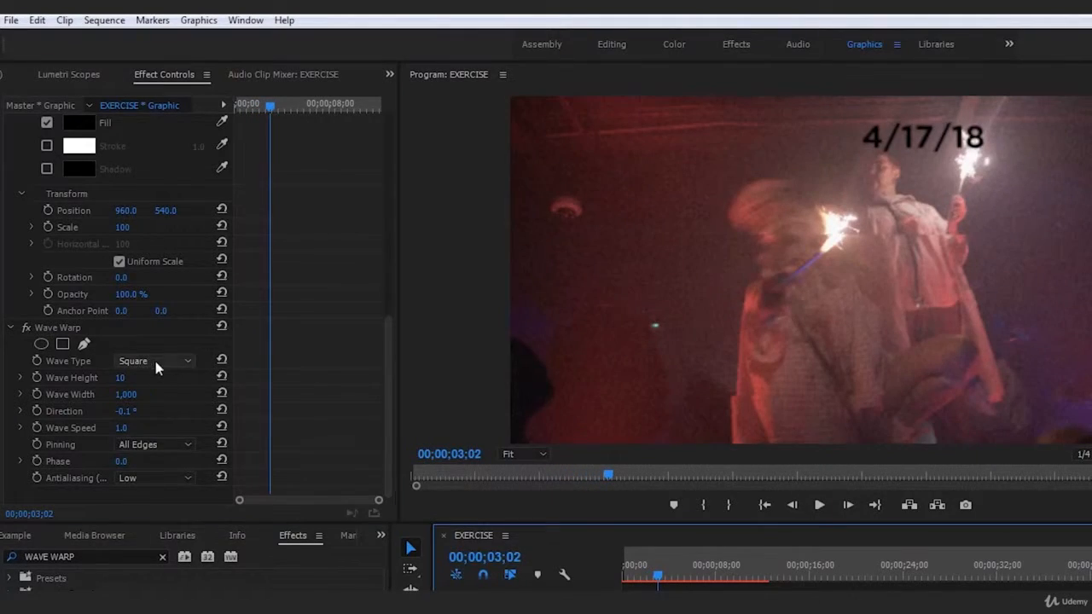
Step: Change the title's Wave Warp wave type to Sine and play the sequence from its start
left_click(155, 364)
left_click(179, 380)
left_click_drag(715, 569, 607, 575)
key("space")
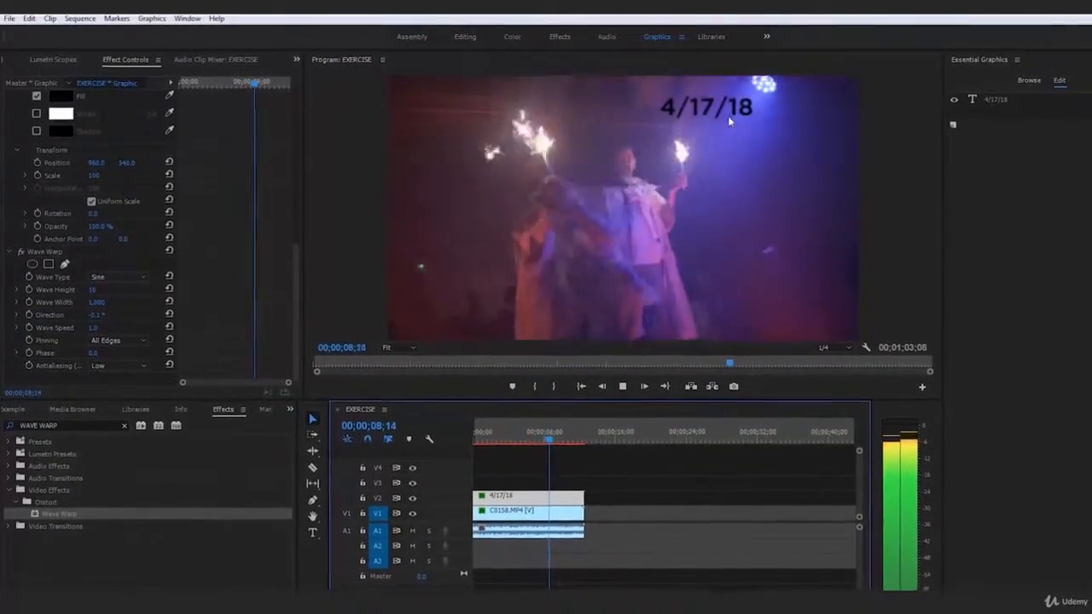
key("space")
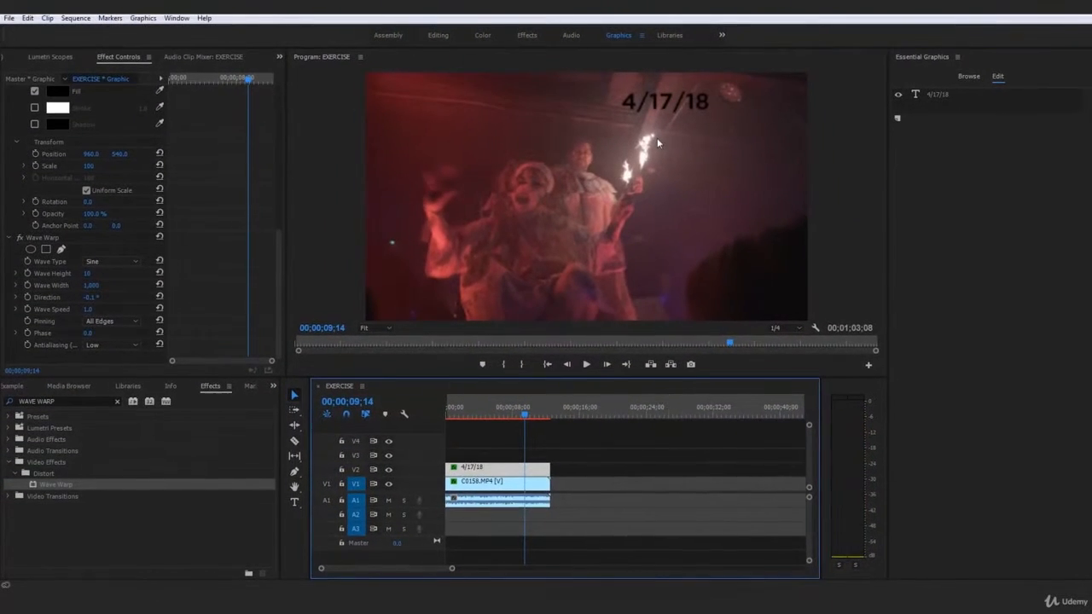
Step: Search the effects for BLUR and apply Camera Blur to the 4/17/18 title clip
left_click(62, 397)
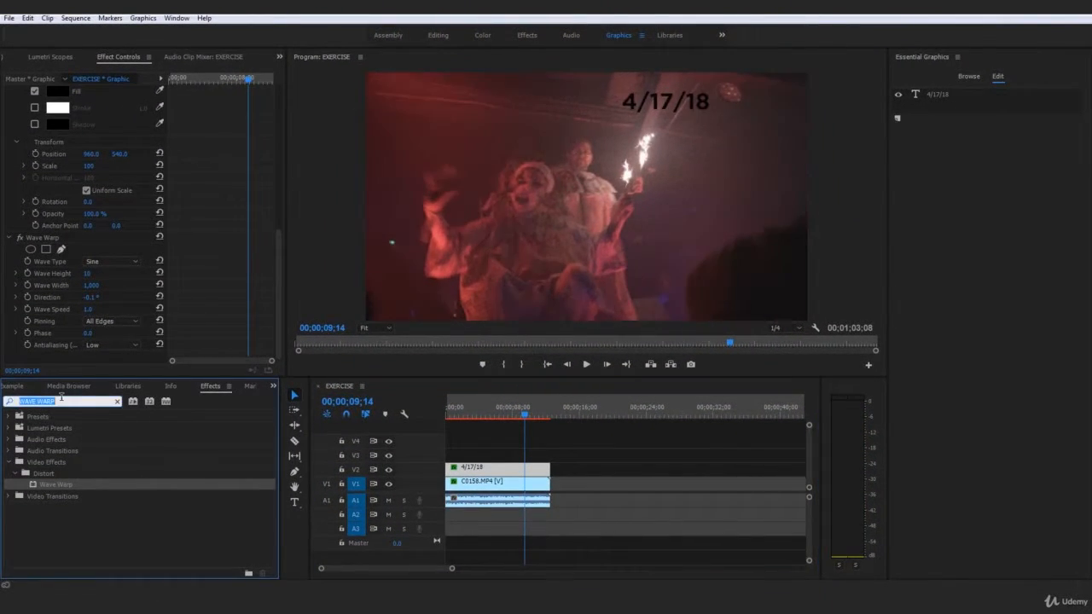
type("BLU")
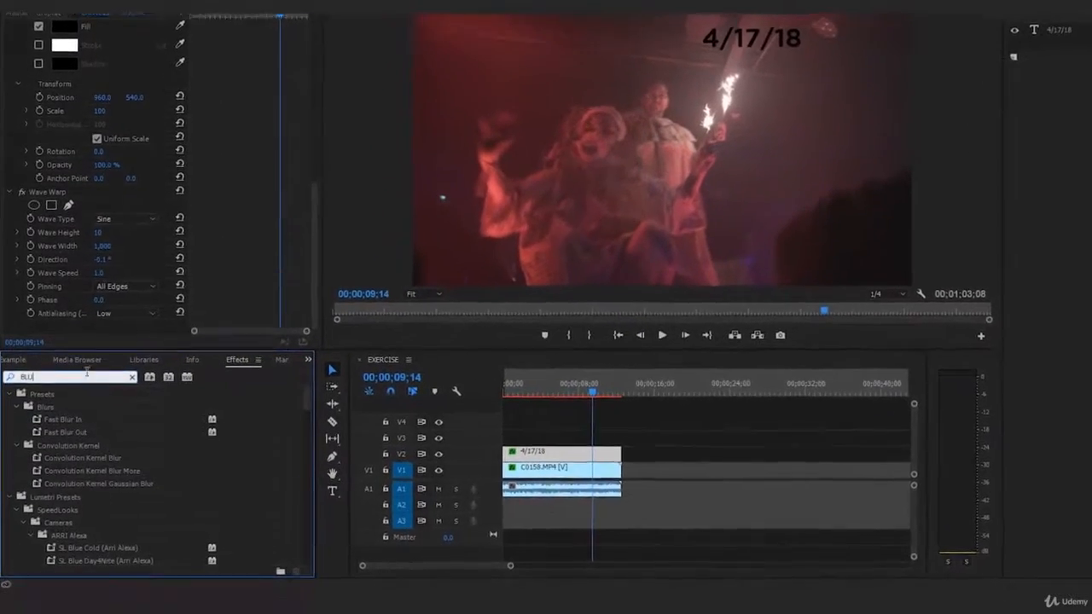
type("R")
scroll(155, 440, "down", 1)
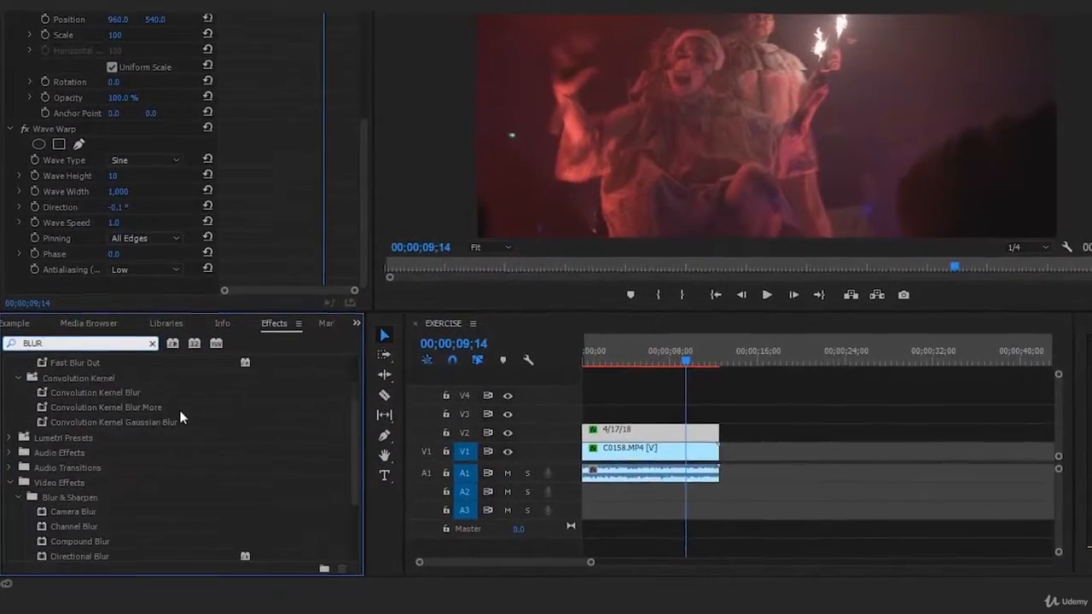
scroll(164, 442, "down", 1)
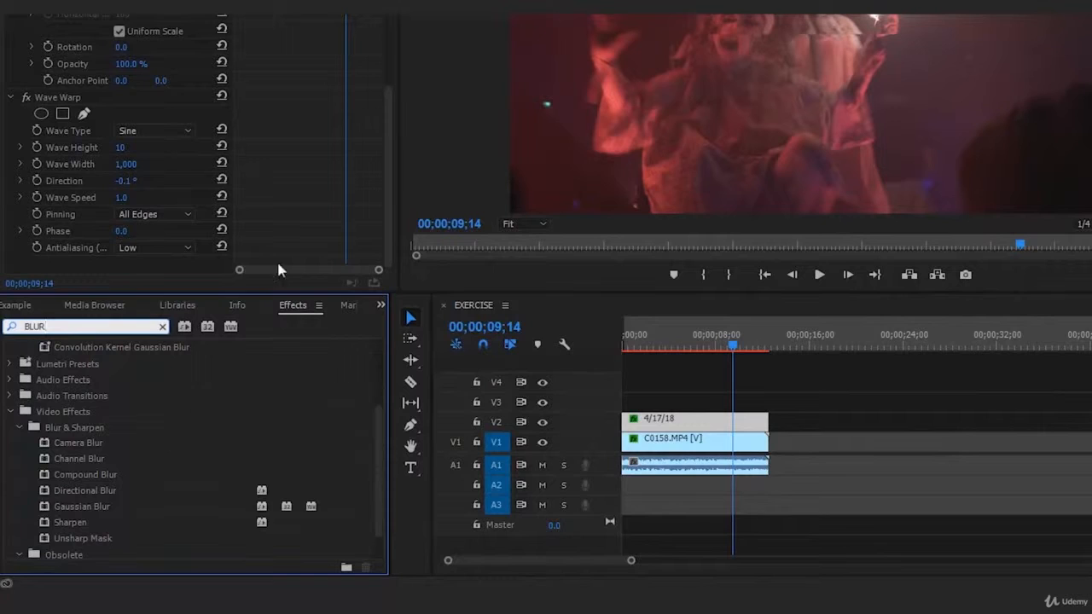
key("Left")
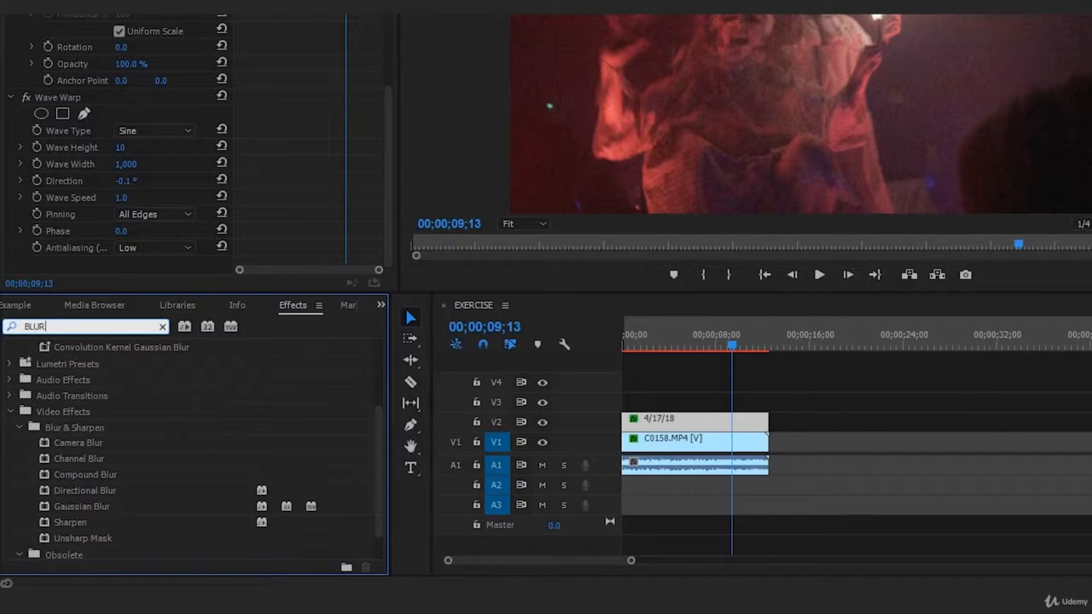
left_click(752, 452)
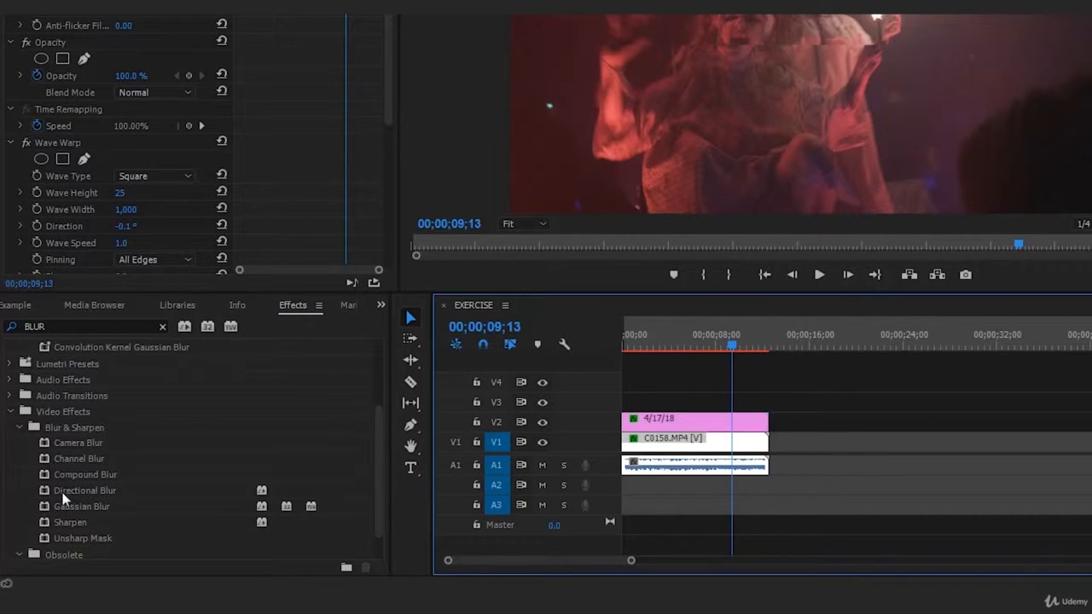
left_click_drag(56, 445, 736, 433)
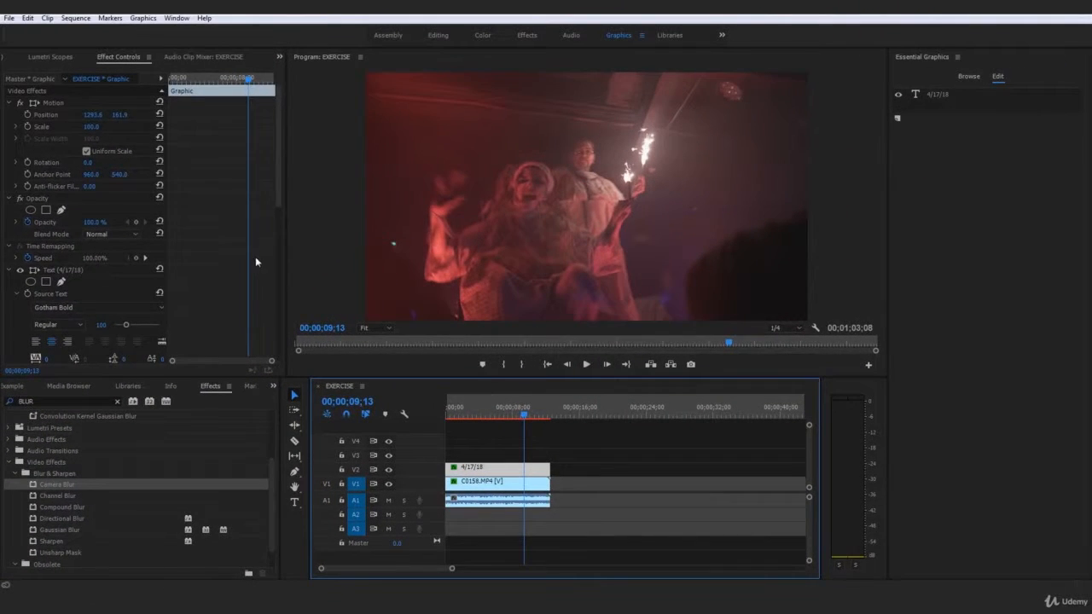
Step: Set the title's Camera Blur percent blur to 5 and deselect the clip
scroll(246, 263, "down", 10)
scroll(245, 272, "down", 2)
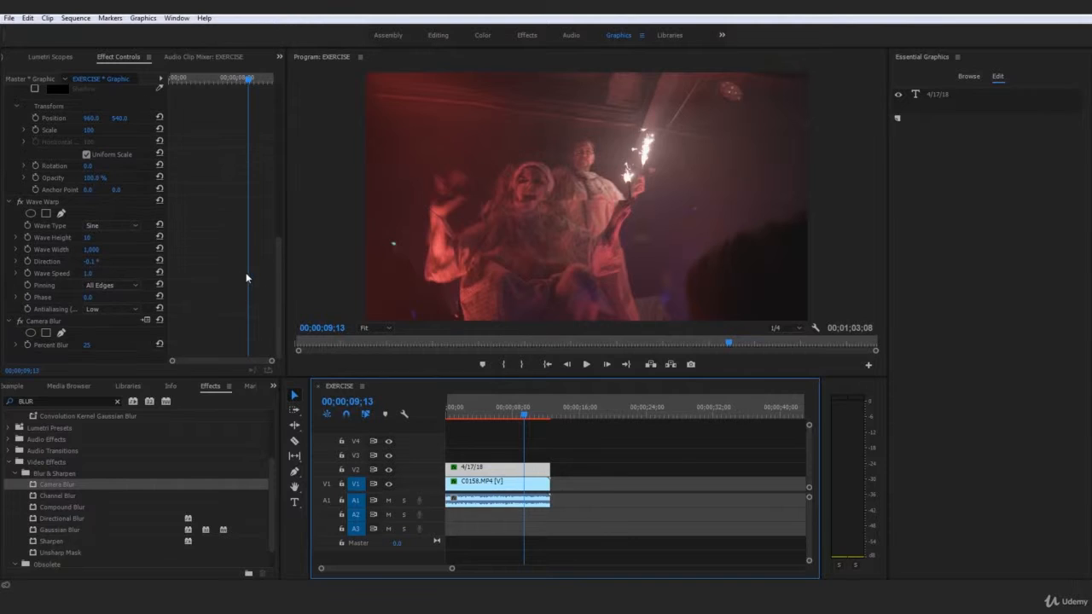
left_click(98, 345)
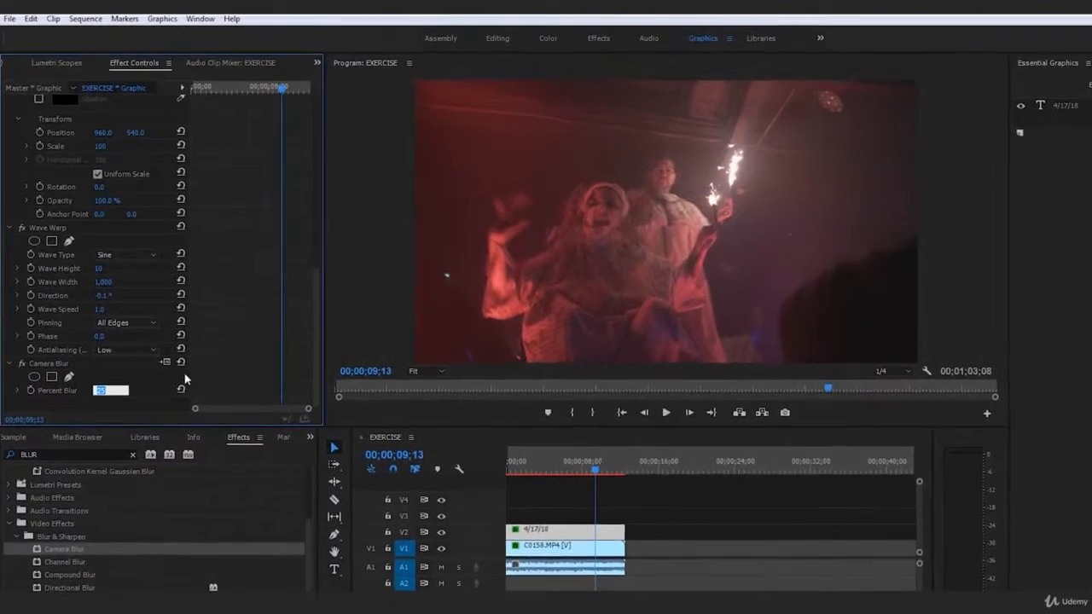
type("5")
key("Return")
left_click(525, 448)
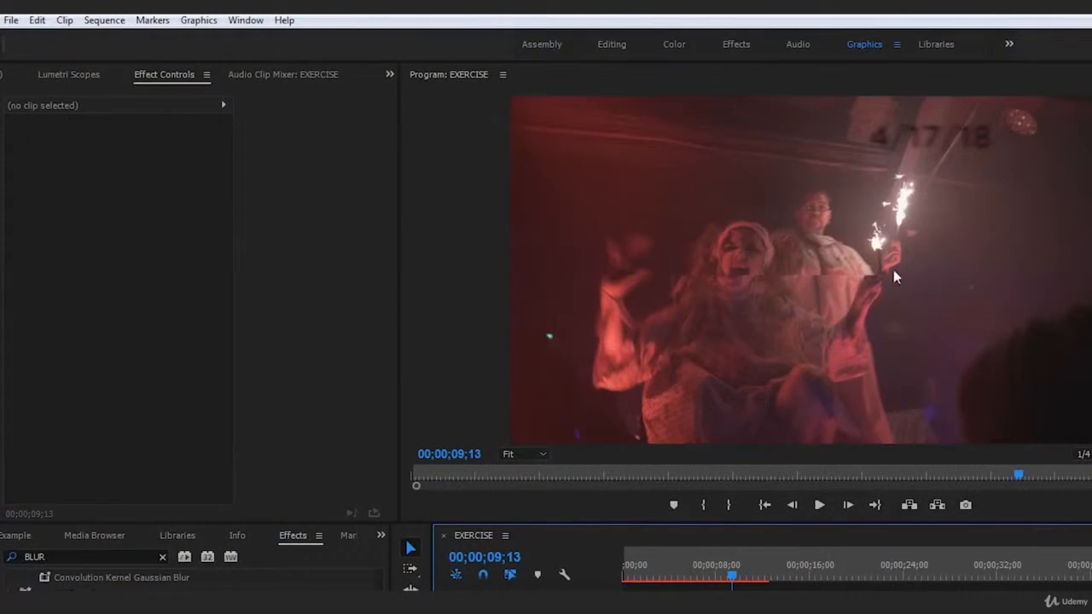
Step: Reselect the 4/17/18 title and set its Camera Blur percent blur to 2
left_click(679, 607)
scroll(354, 380, "down", 10)
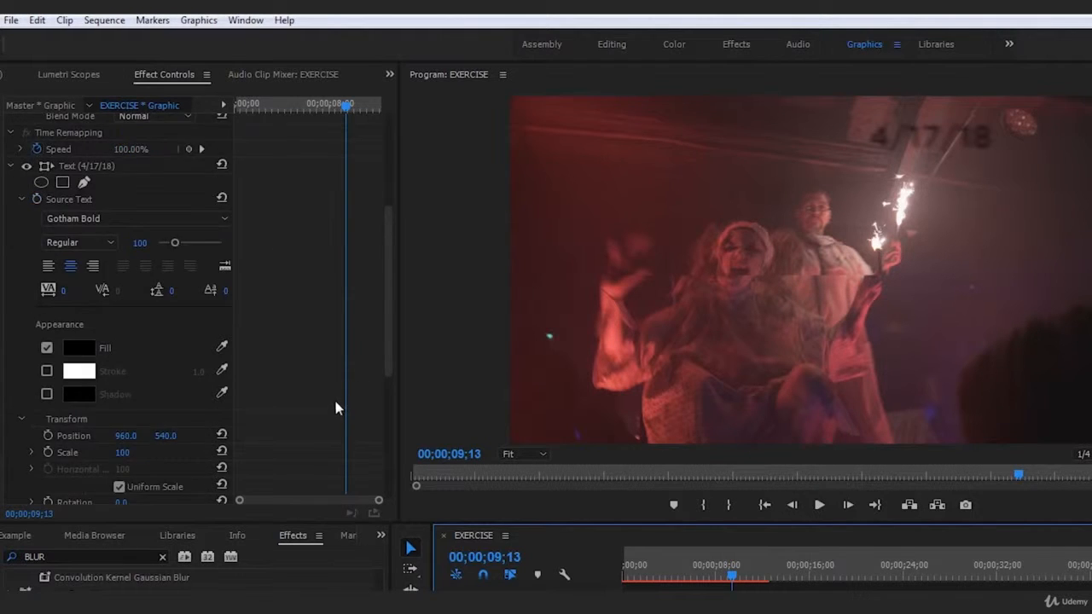
scroll(329, 425, "down", 1)
left_click(122, 481)
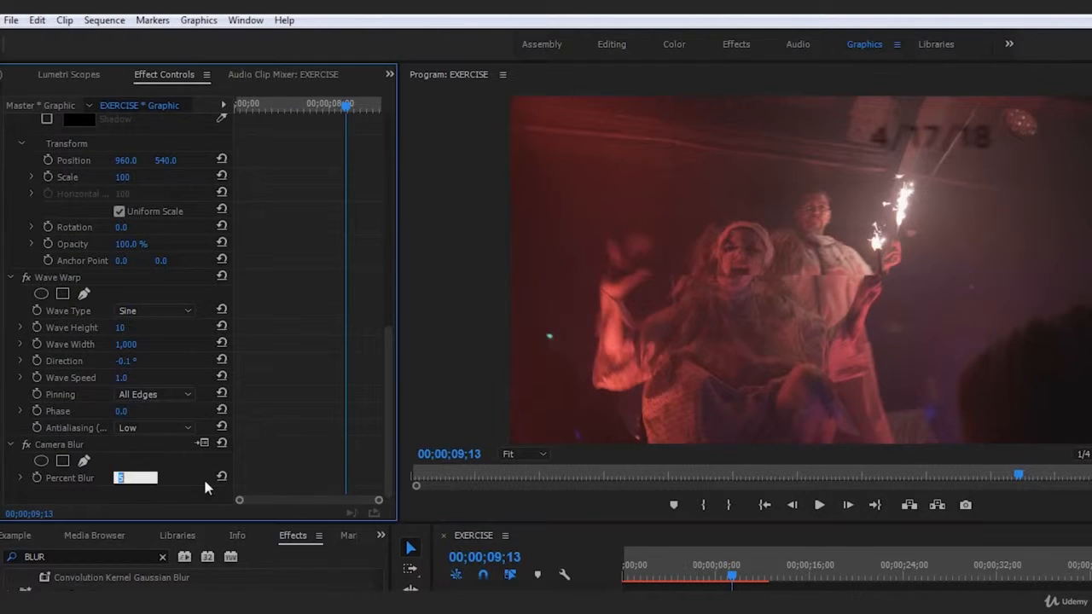
type("1")
key("Return")
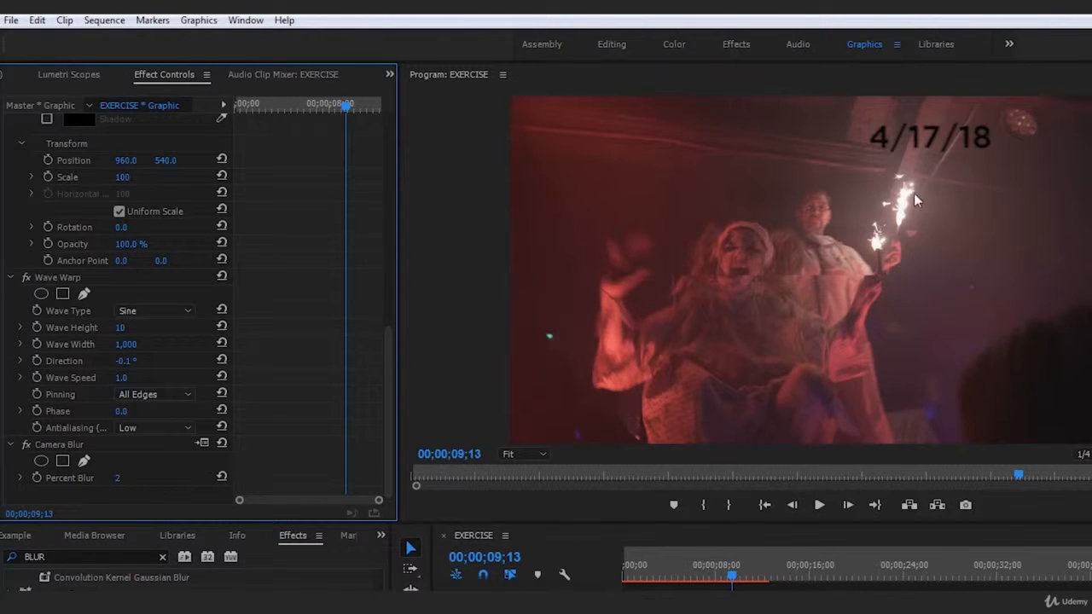
Step: Play the sequence from its start to check the blurred title, and return the playhead to the beginning with nothing selected
left_click_drag(665, 563, 546, 585)
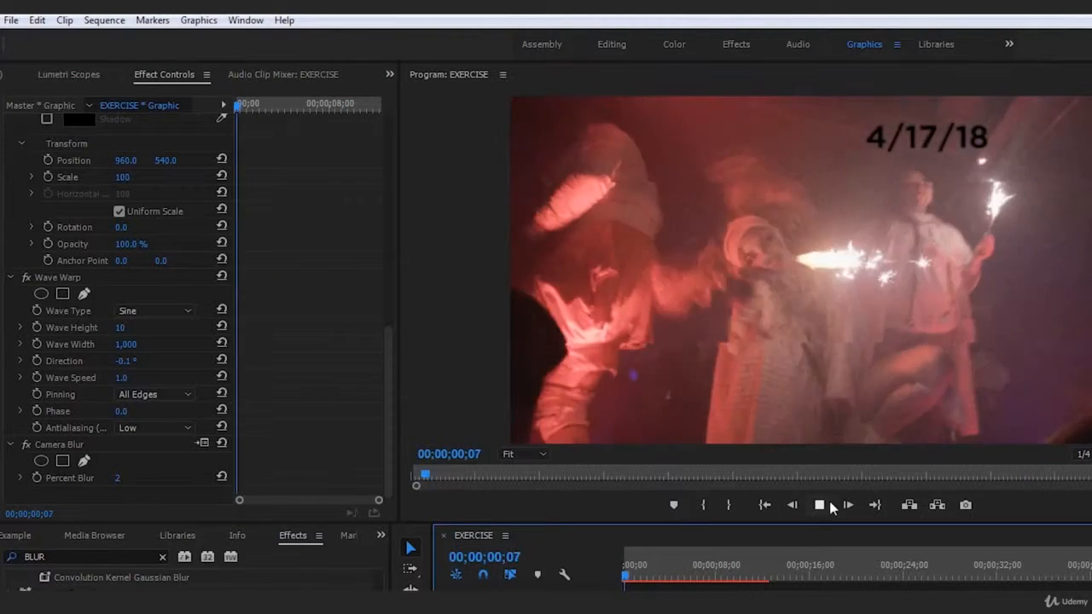
key("space")
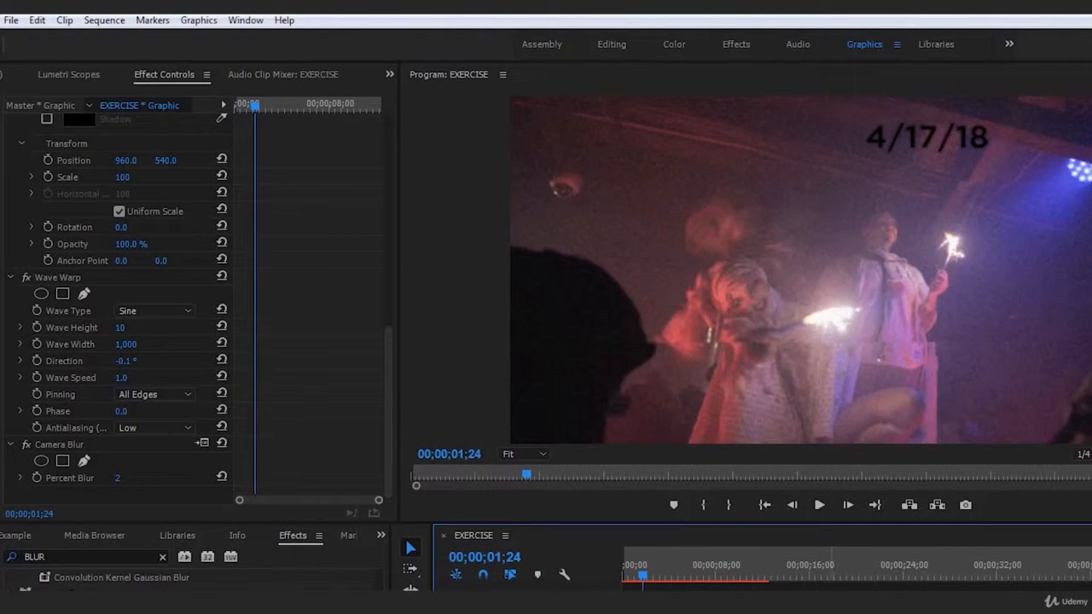
left_click(743, 599)
left_click(625, 580)
left_click(793, 599)
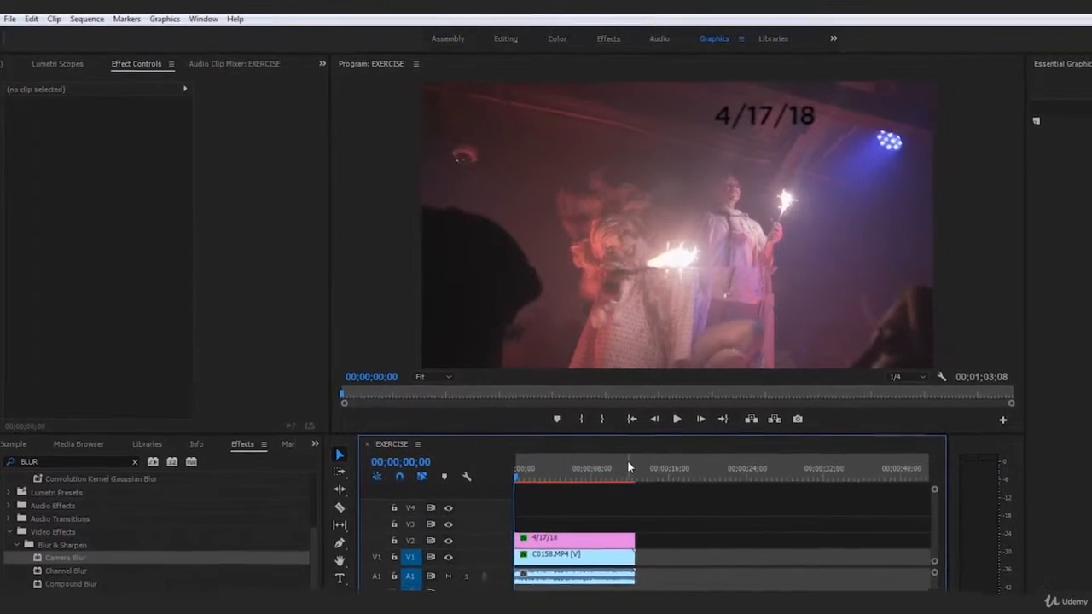
Step: Create a black (000000) color matte at 1920 x 1080 and 29.97 fps, keeping the default name Color Matte
left_click(10, 19)
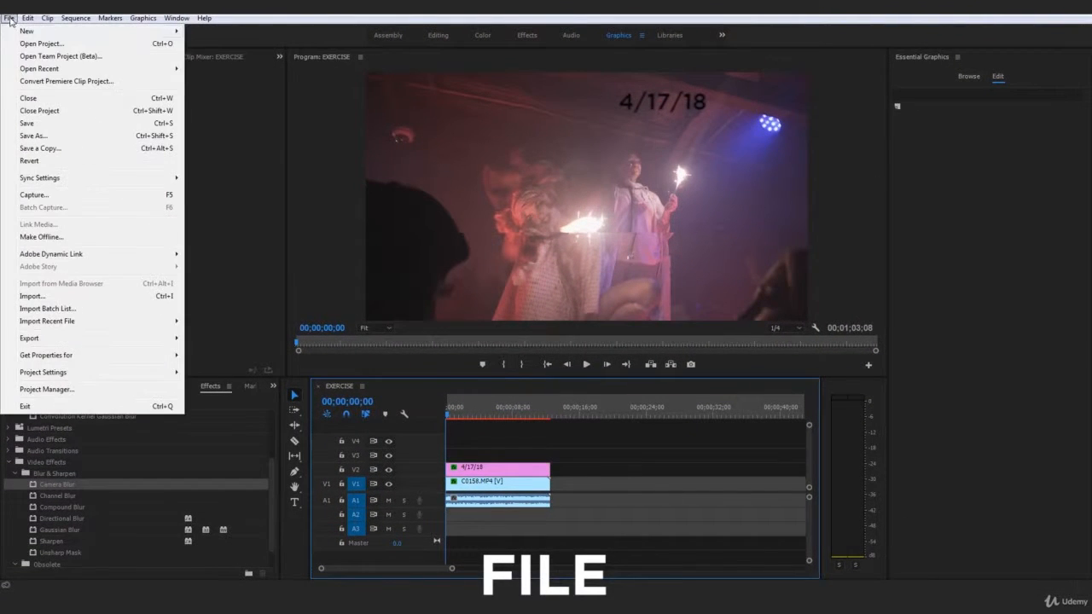
mouse_move(26, 31)
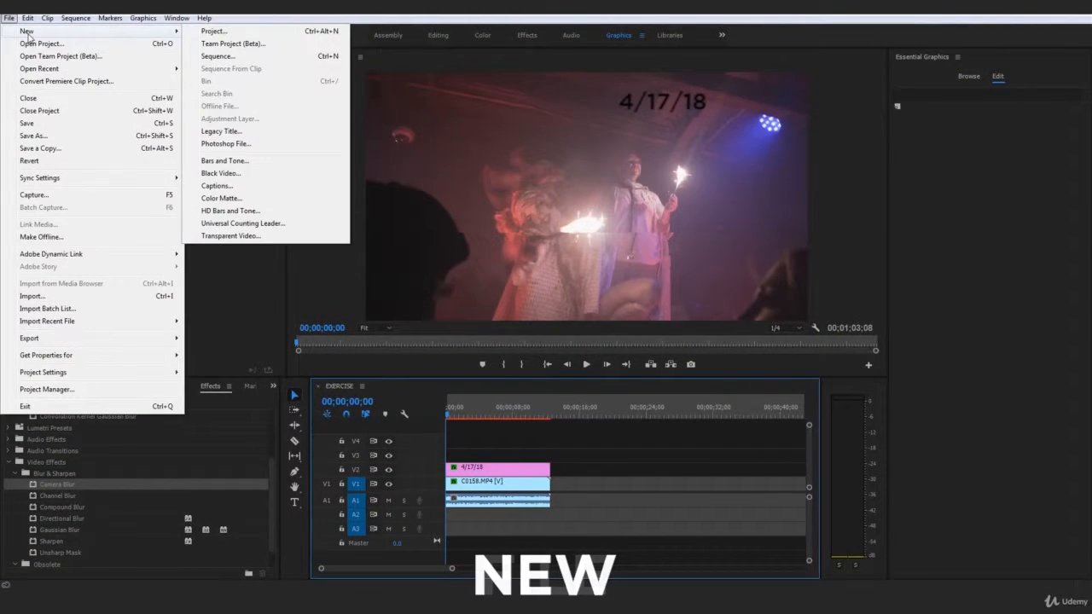
left_click(248, 199)
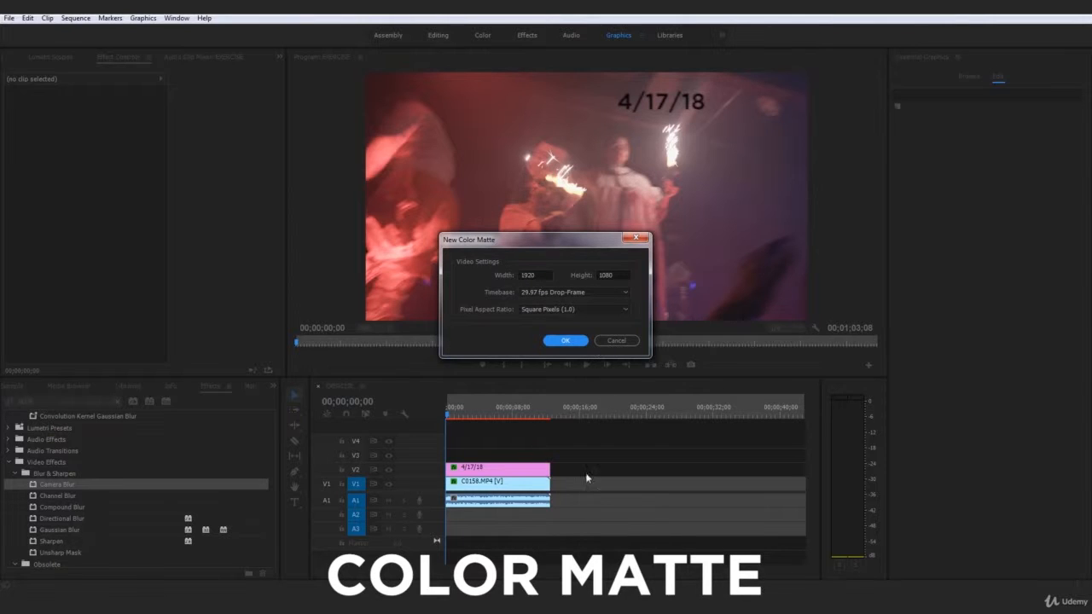
left_click(567, 340)
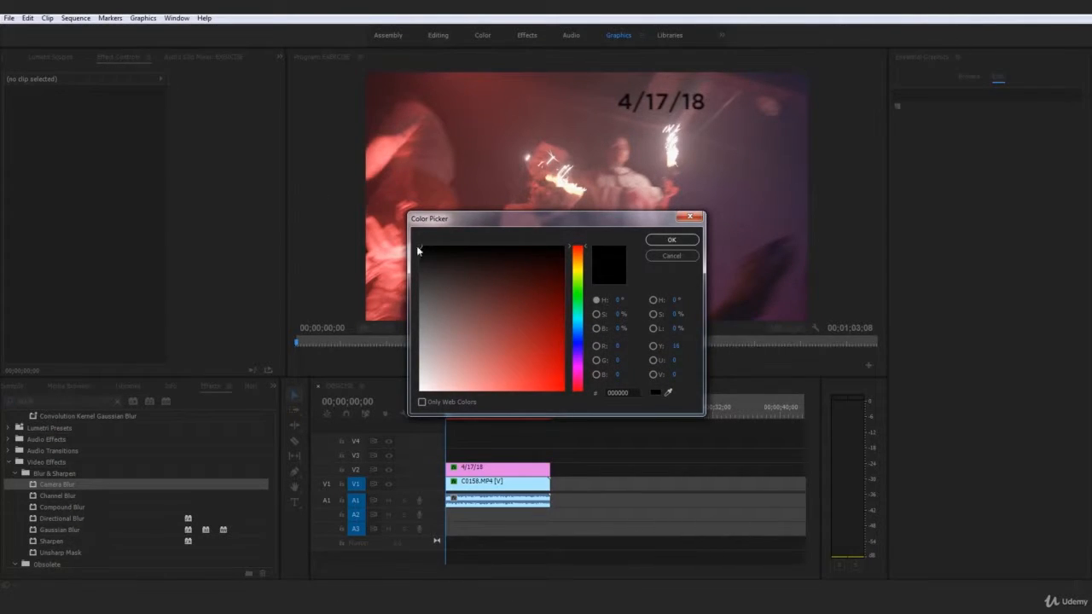
left_click(671, 241)
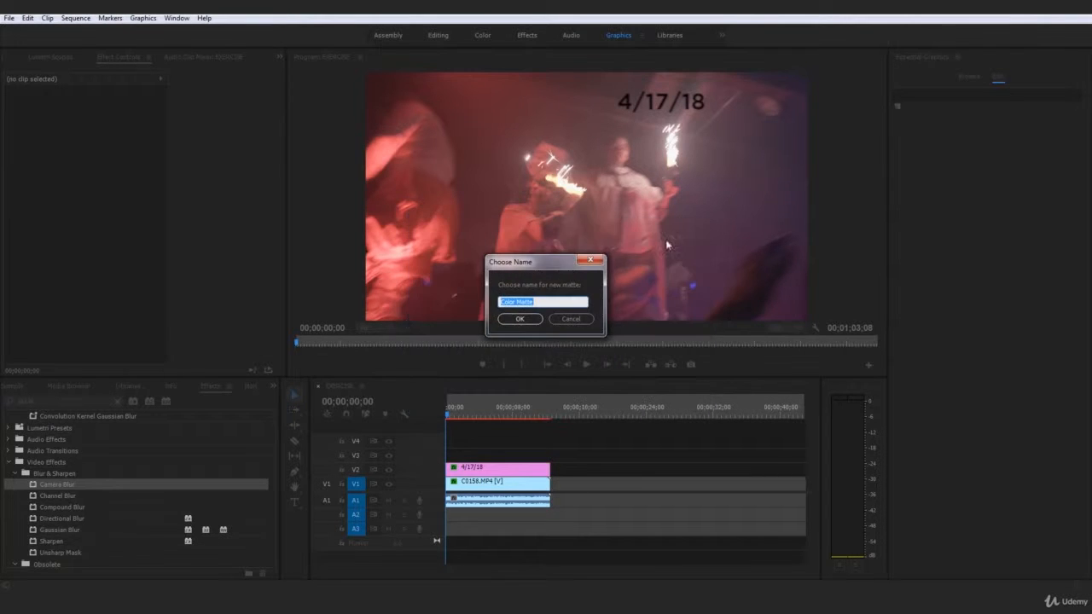
left_click(519, 318)
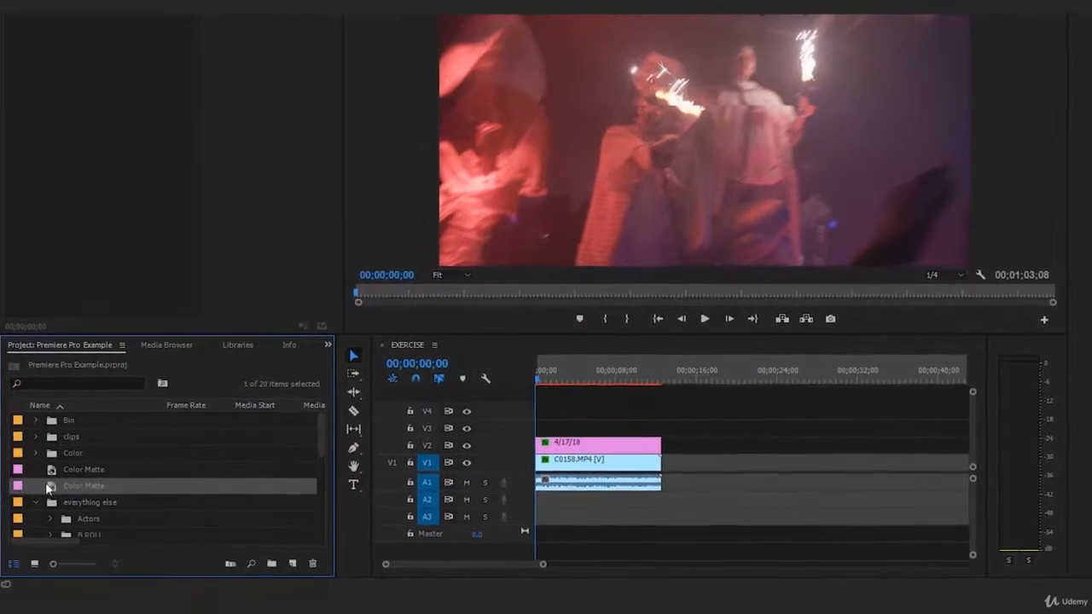
Step: Place the new Color Matte on track V3 above the title and extend it to the end of the clips
left_click_drag(83, 482, 613, 422)
left_click_drag(679, 399, 759, 401)
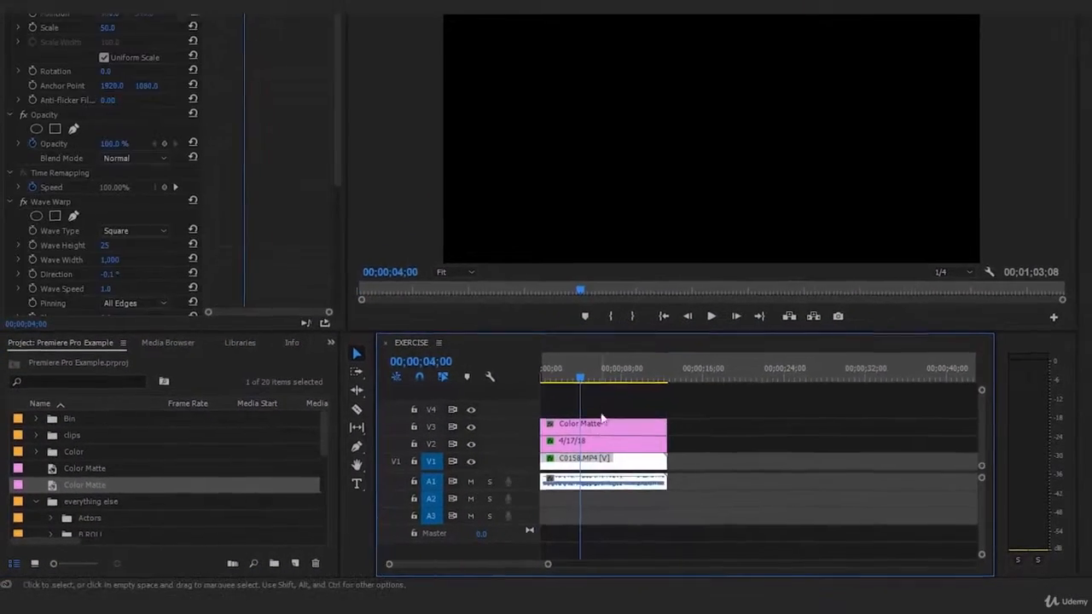
Step: Move the V3 color matte to position -575.0, 535.1 so it forms a black bar along the frame's left edge
left_click(602, 423)
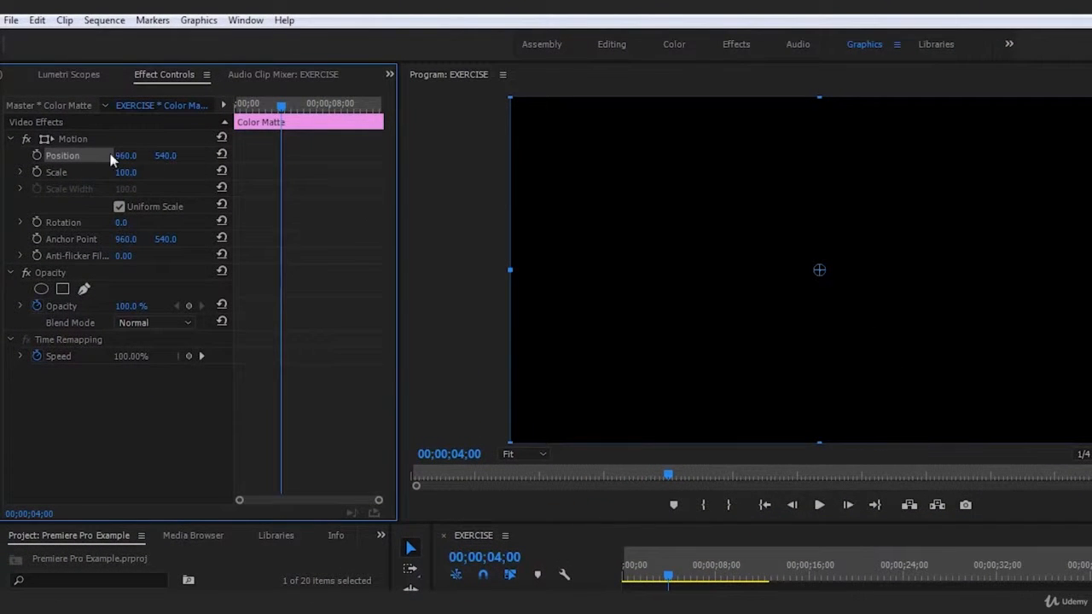
left_click_drag(762, 224, 655, 221)
mouse_move(122, 152)
left_mouse_down()
mouse_move(5, 152)
mouse_move(111, 147)
left_mouse_up()
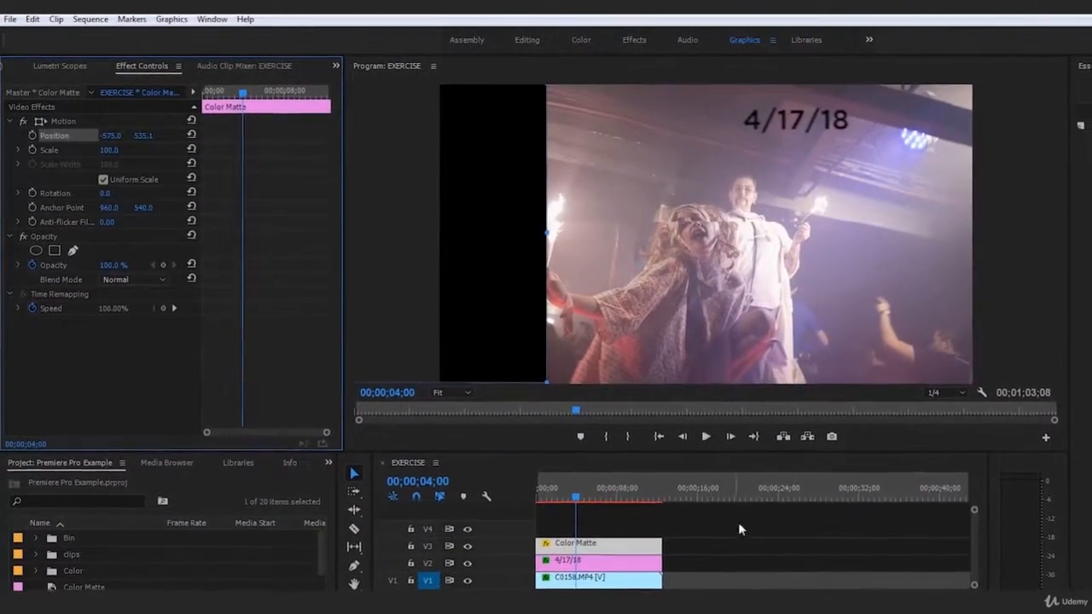
left_click(750, 547)
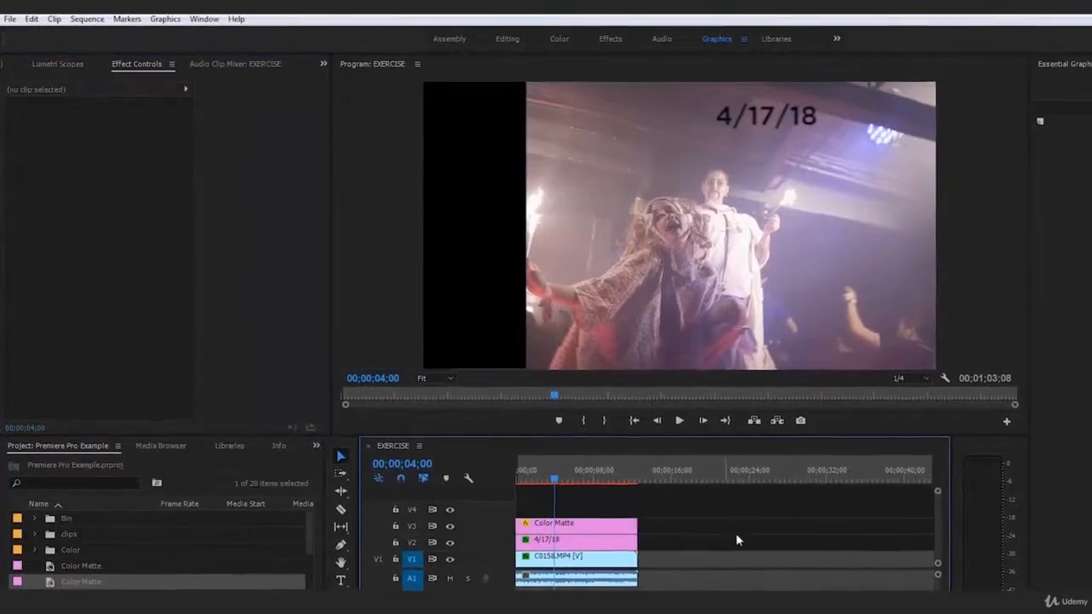
Step: Duplicate the color matte onto track V4 and set the copy's horizontal position to about 2493, forming a bar along the frame's right edge
left_click(623, 539, "alt")
left_click_drag(599, 524, 582, 505)
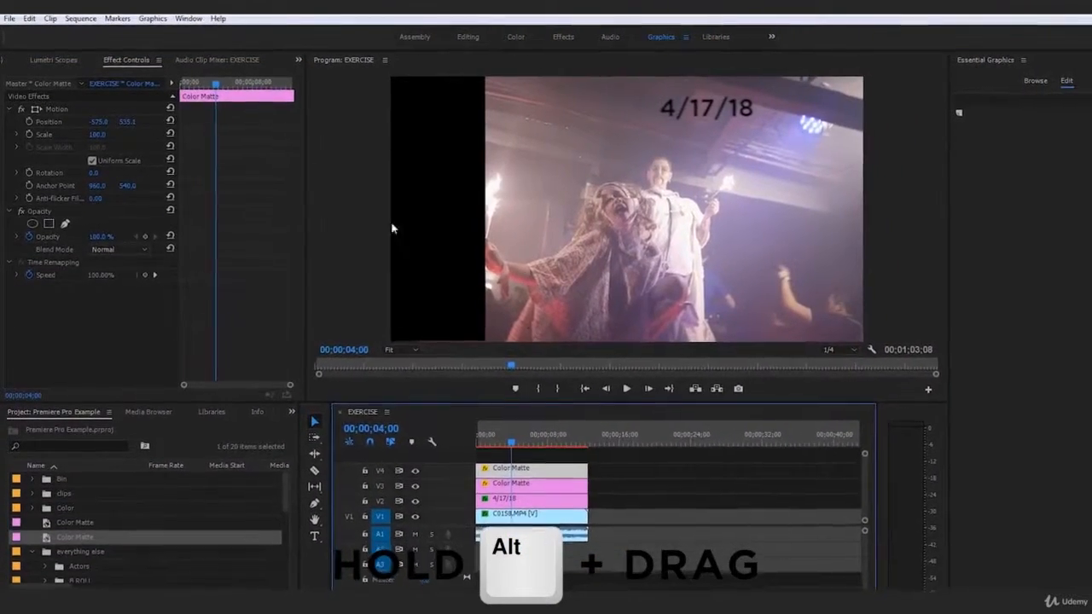
left_click_drag(98, 119, 727, 114)
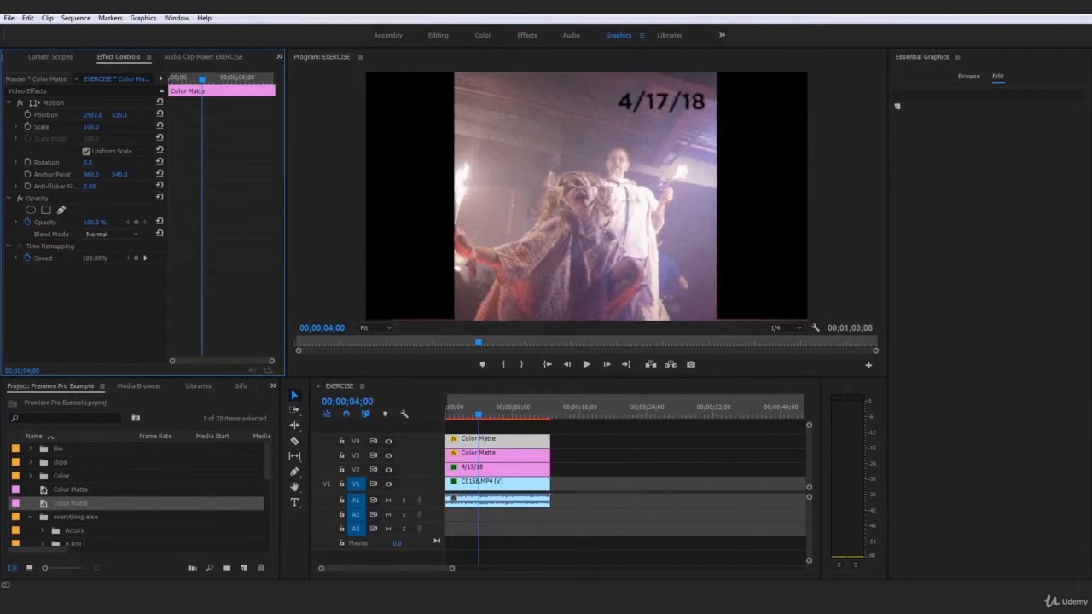
Step: Set the V4 color matte's vertical position to 540.0 and nudge its horizontal position inward to about 2476
left_click(119, 115)
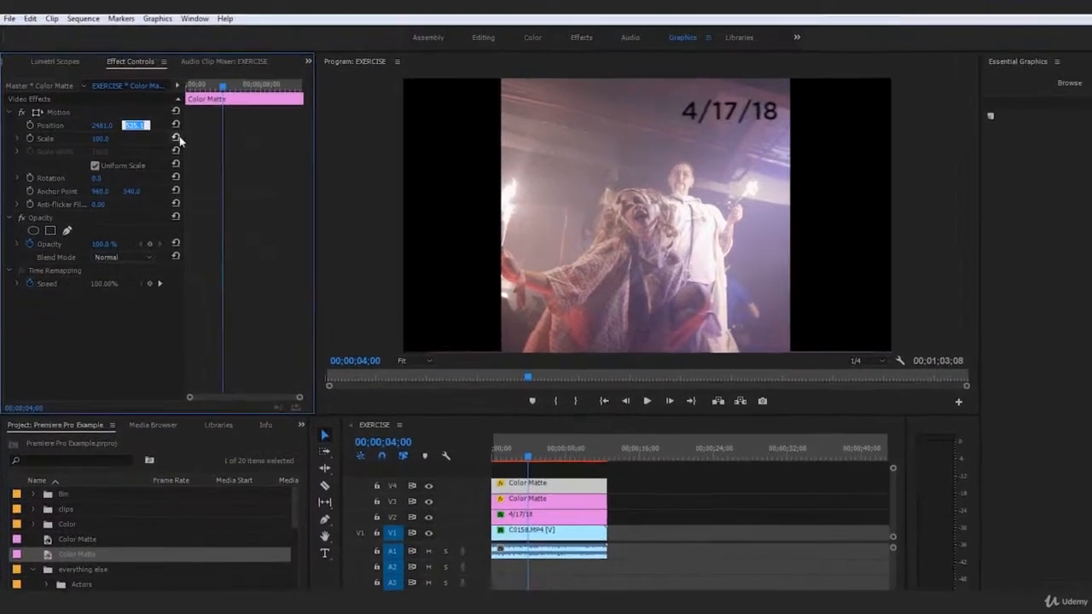
type("540.0")
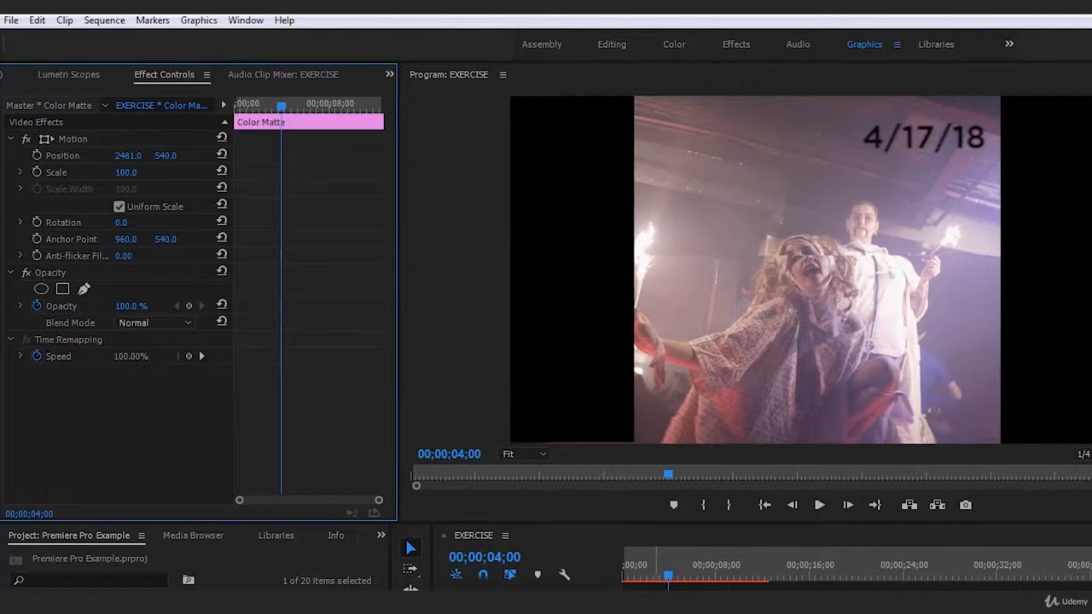
left_click(675, 607)
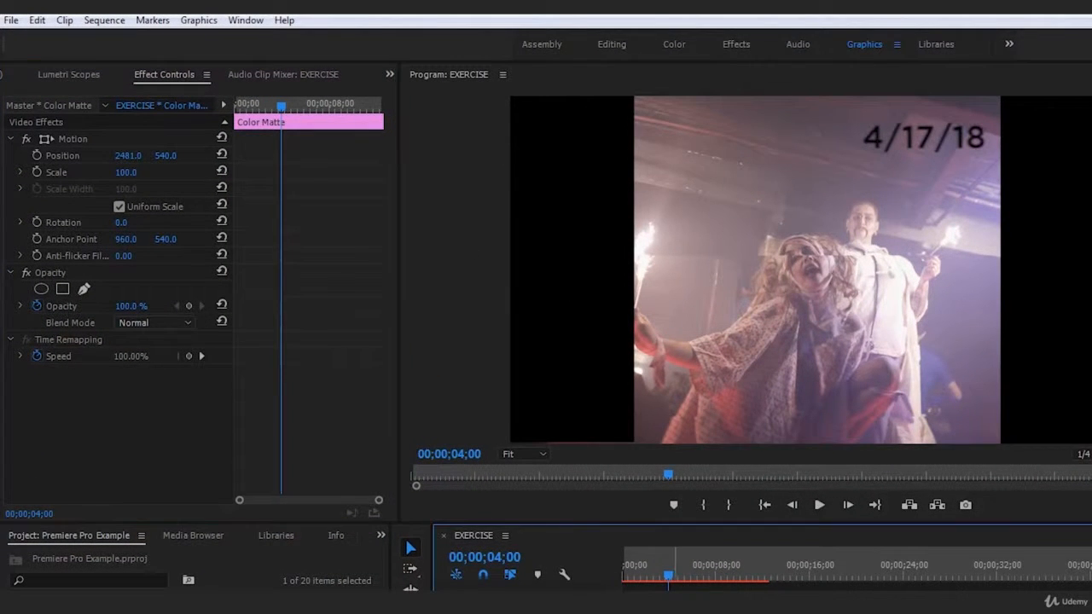
left_click(170, 155)
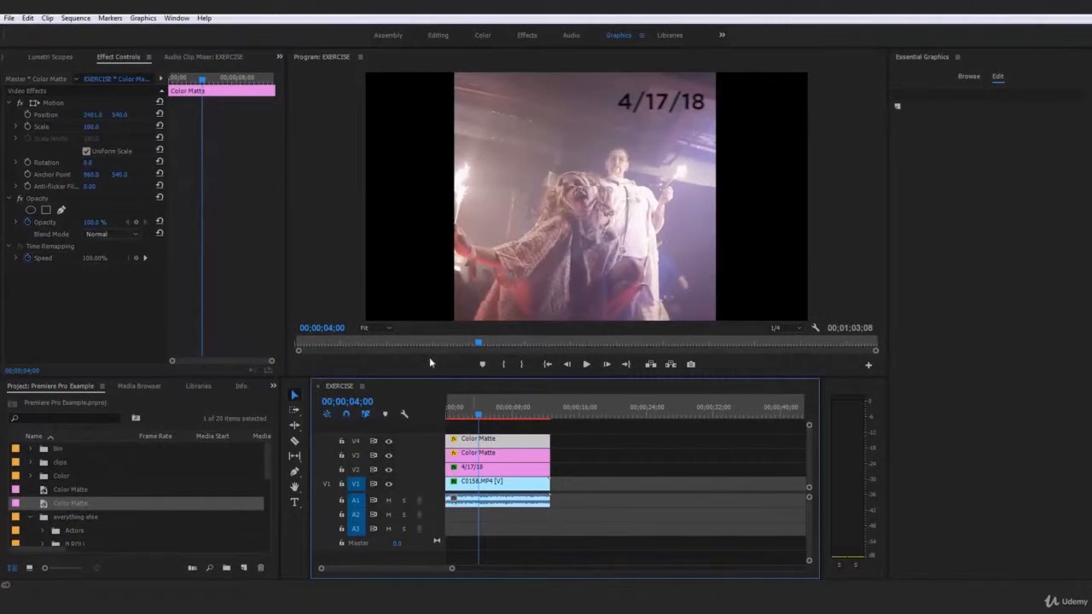
type("550")
key("Return")
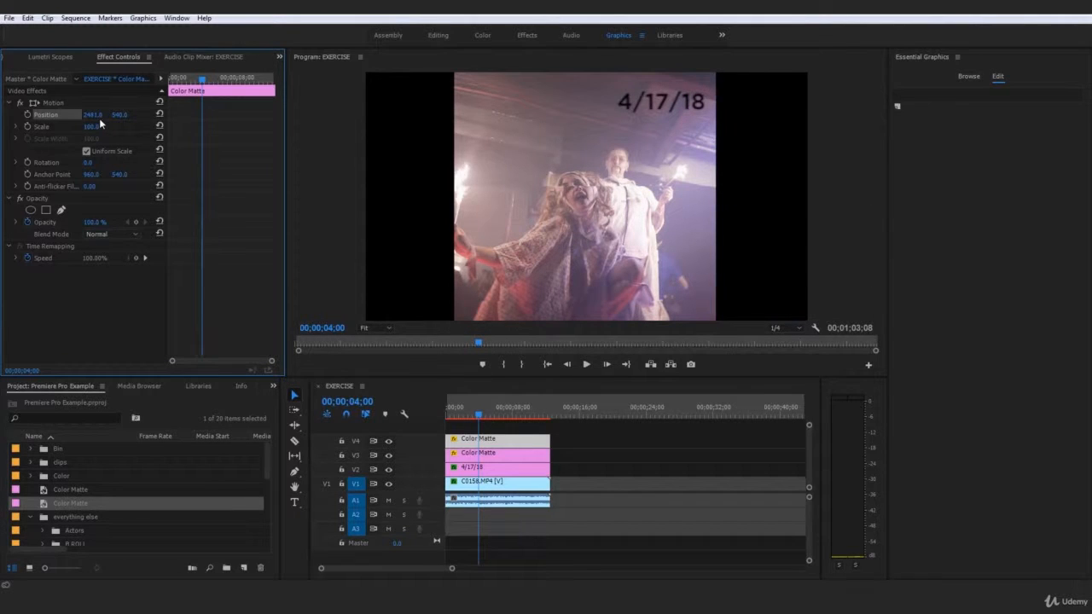
mouse_move(92, 114)
left_mouse_down()
mouse_move(78, 114)
mouse_move(152, 114)
mouse_move(77, 114)
mouse_move(93, 114)
left_mouse_up()
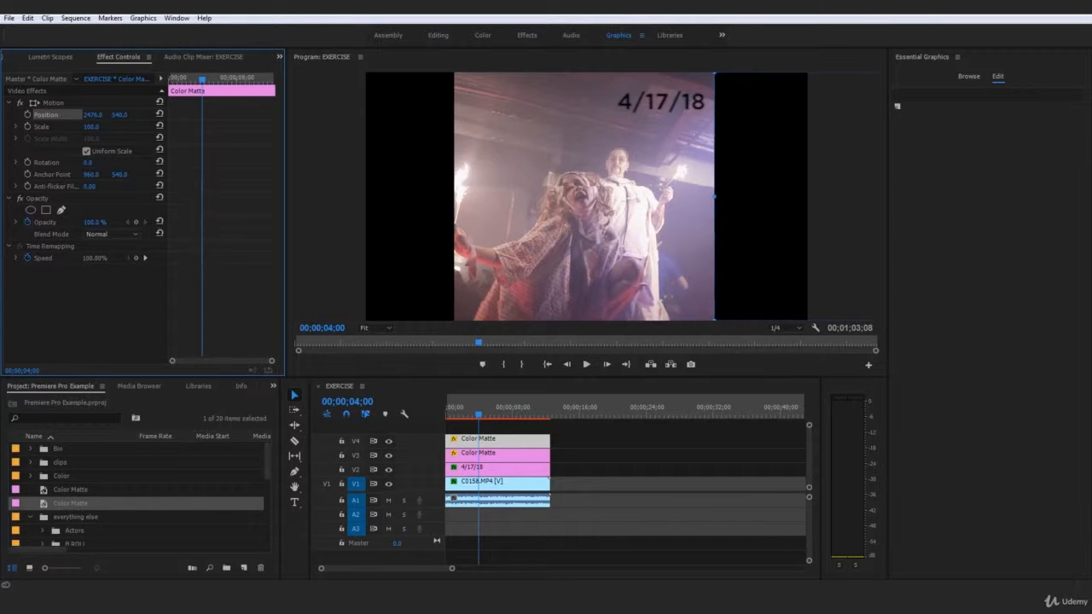
left_click(628, 483)
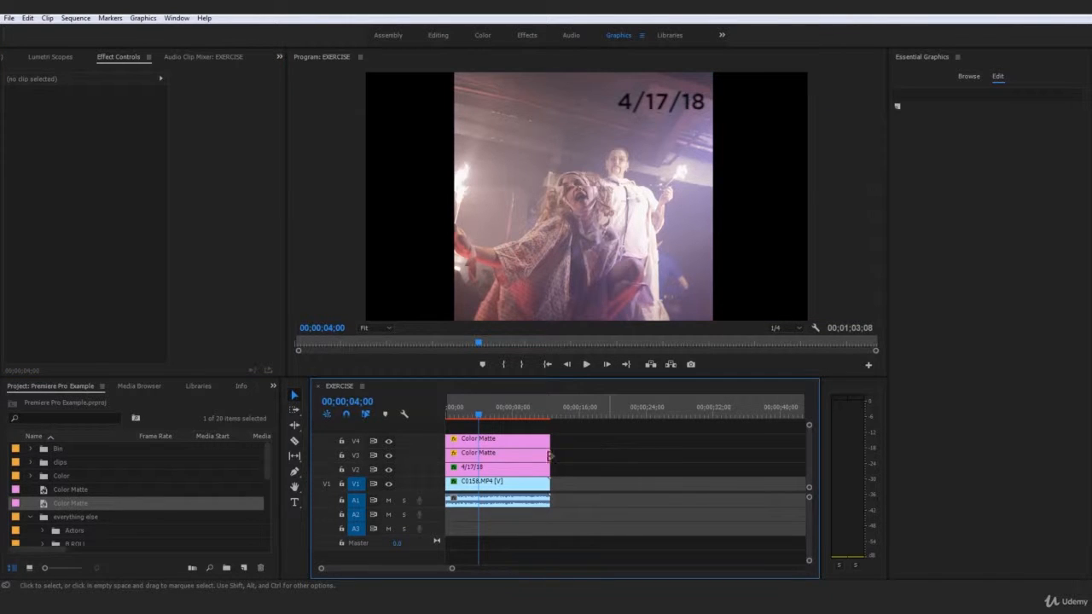
Step: Move the 4/17/18 title slightly up and away from the right-hand black bar, to position about 1267, 132
left_click(505, 467)
left_click(685, 104)
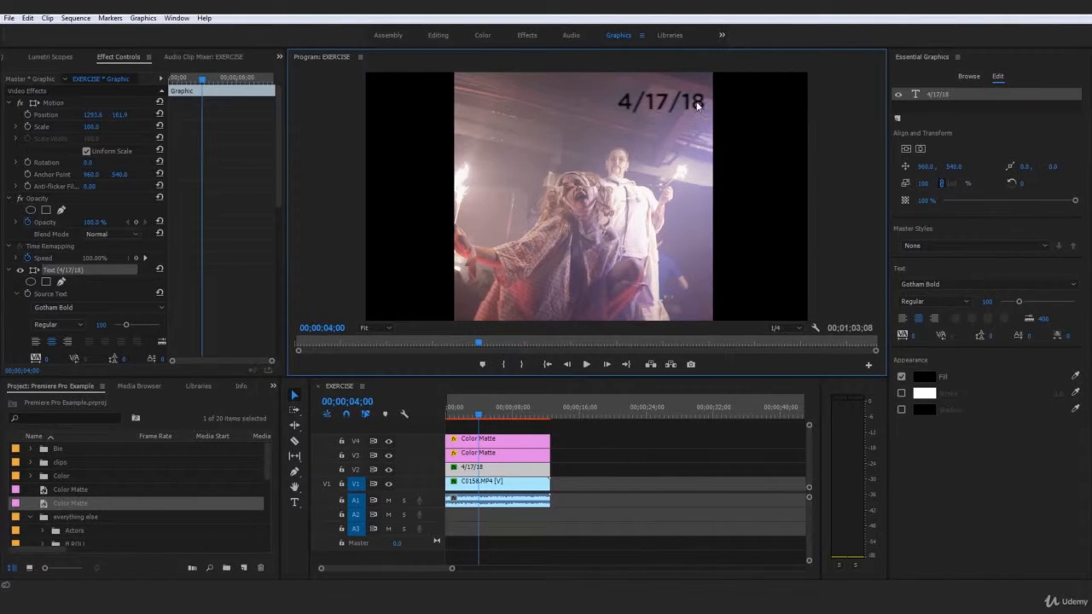
left_click_drag(706, 103, 699, 97)
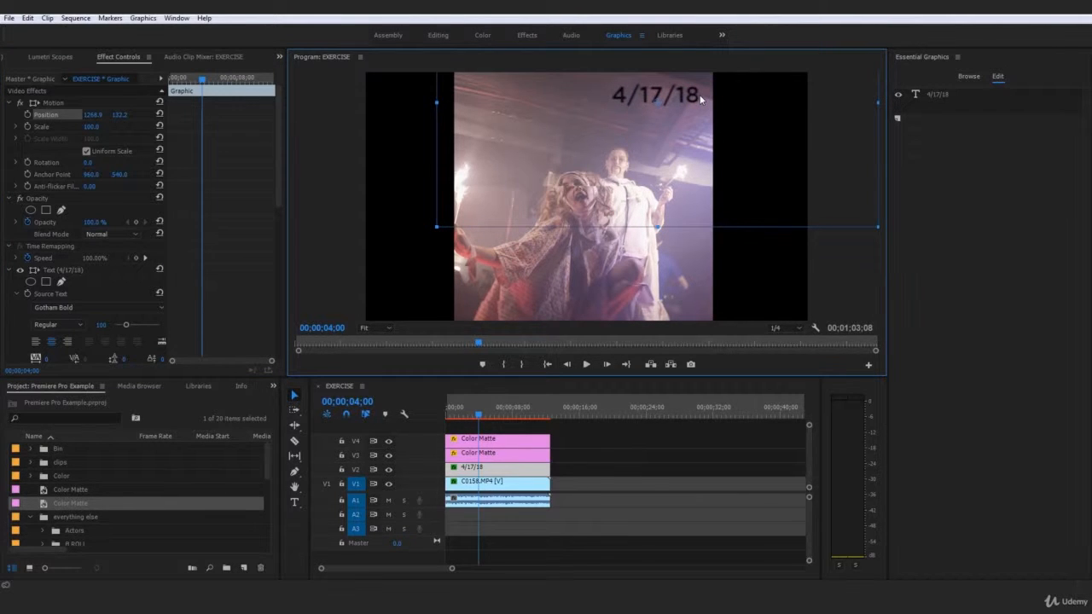
left_click(624, 449)
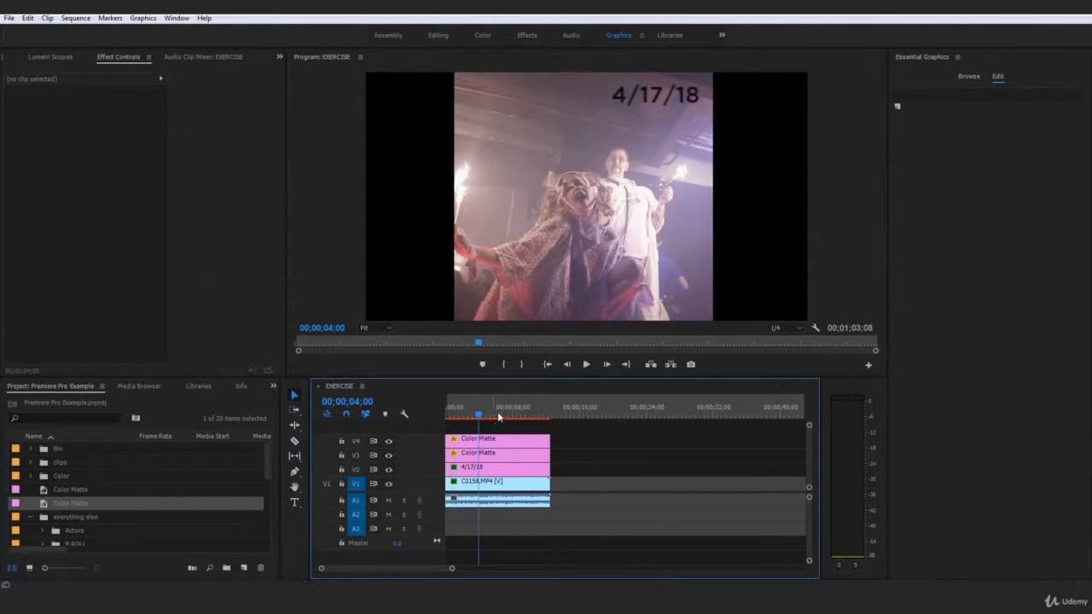
Step: Mark an out point at 00;00;05;03 in the sequence and render the in-to-out range
left_click(486, 417)
mouse_move(486, 418)
left_mouse_down()
mouse_move(500, 414)
mouse_move(490, 420)
left_mouse_up()
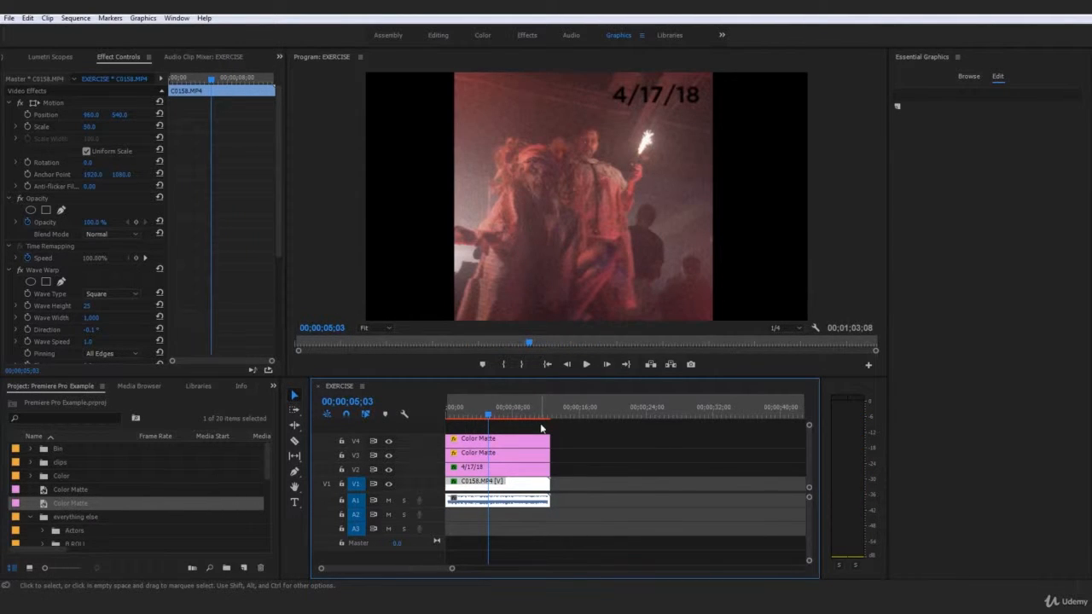
key("o")
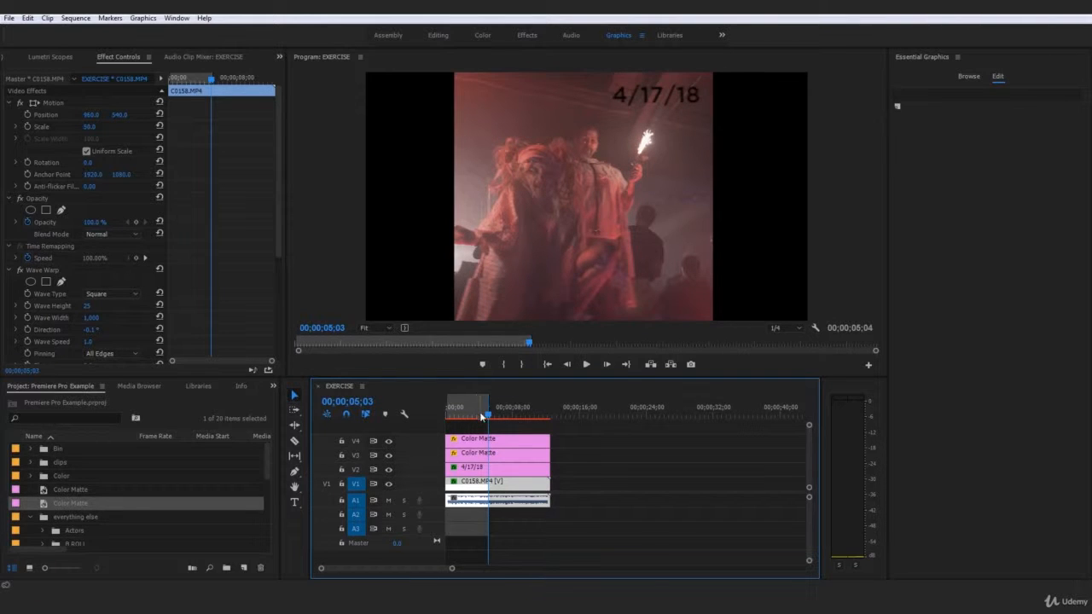
left_click_drag(482, 416, 411, 417)
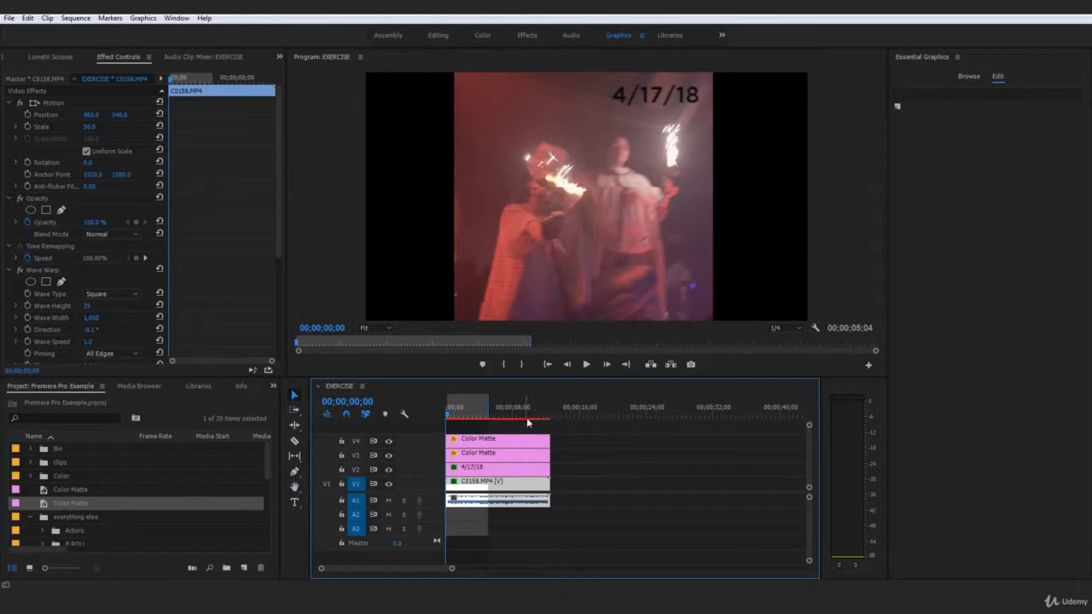
left_click(76, 18)
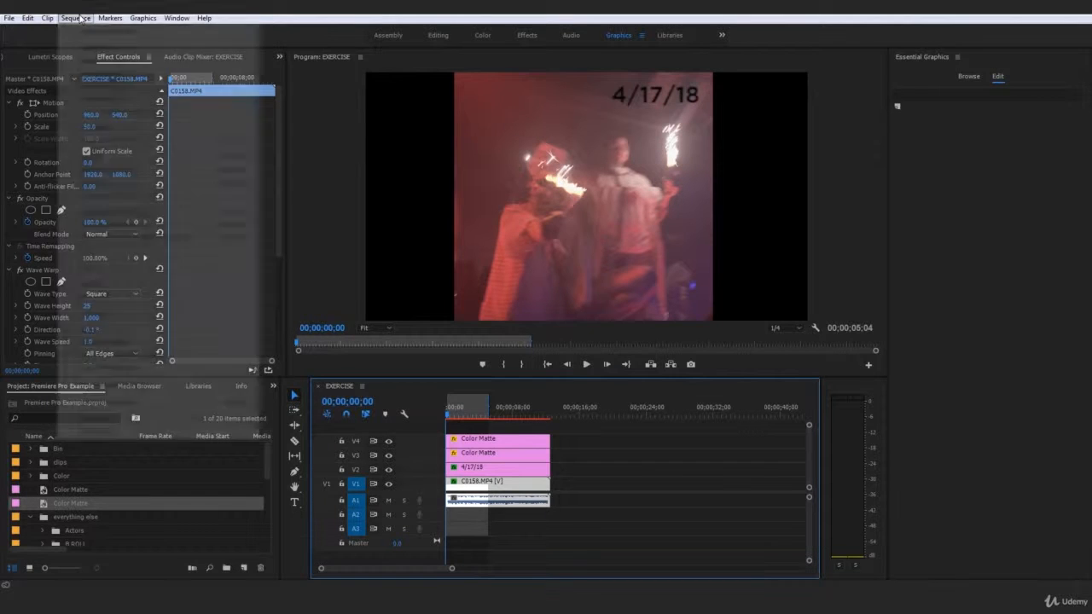
left_click(102, 61)
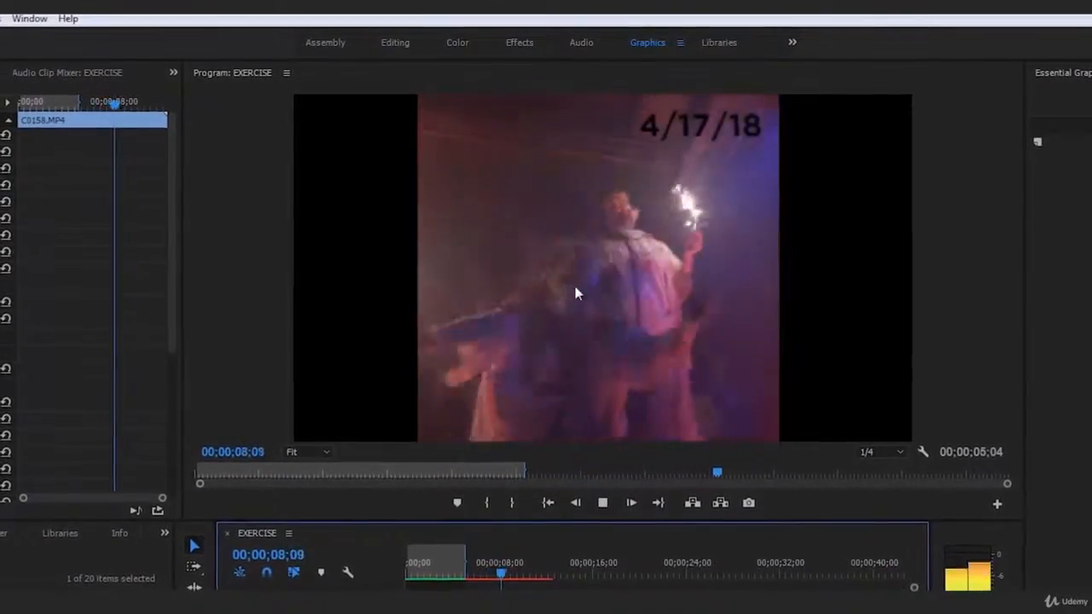
Step: Play the rendered section repeatedly from the sequence start to review the camcorder effect, and return the playhead to the start
key("space")
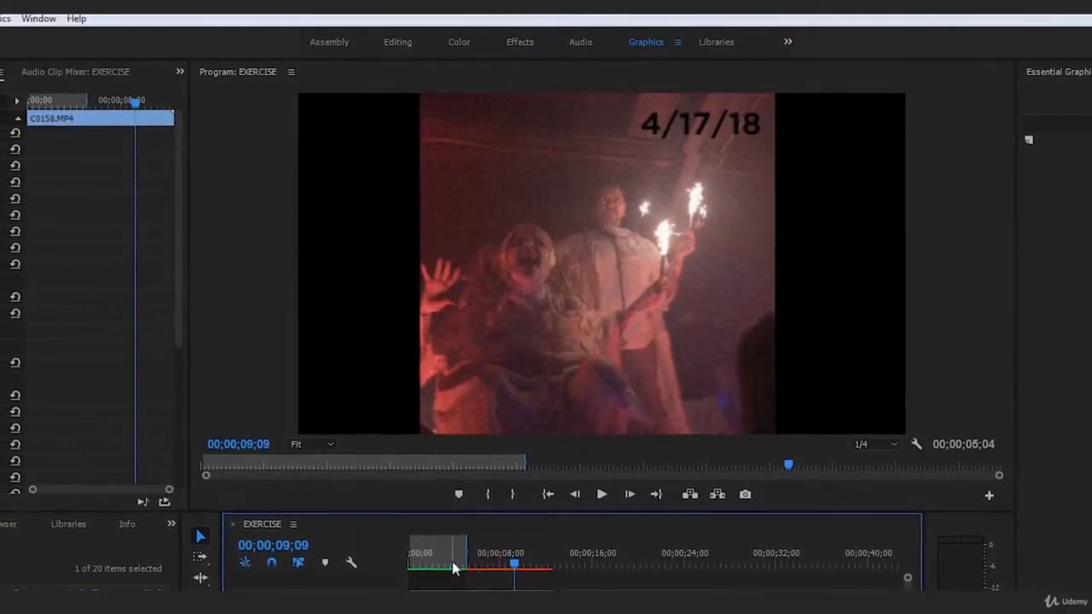
key("Home")
key("space")
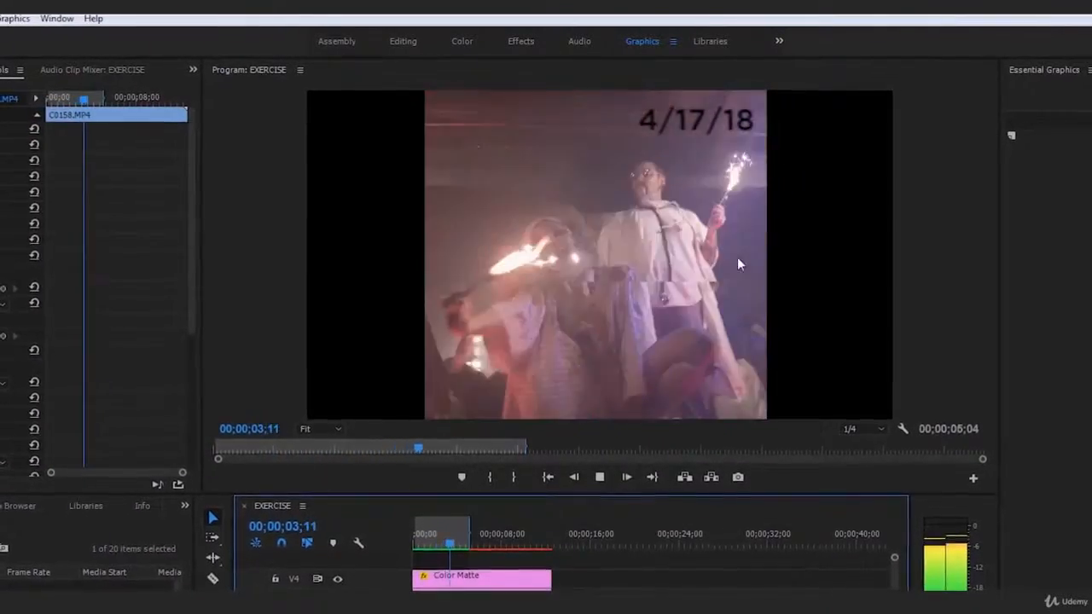
key("Home")
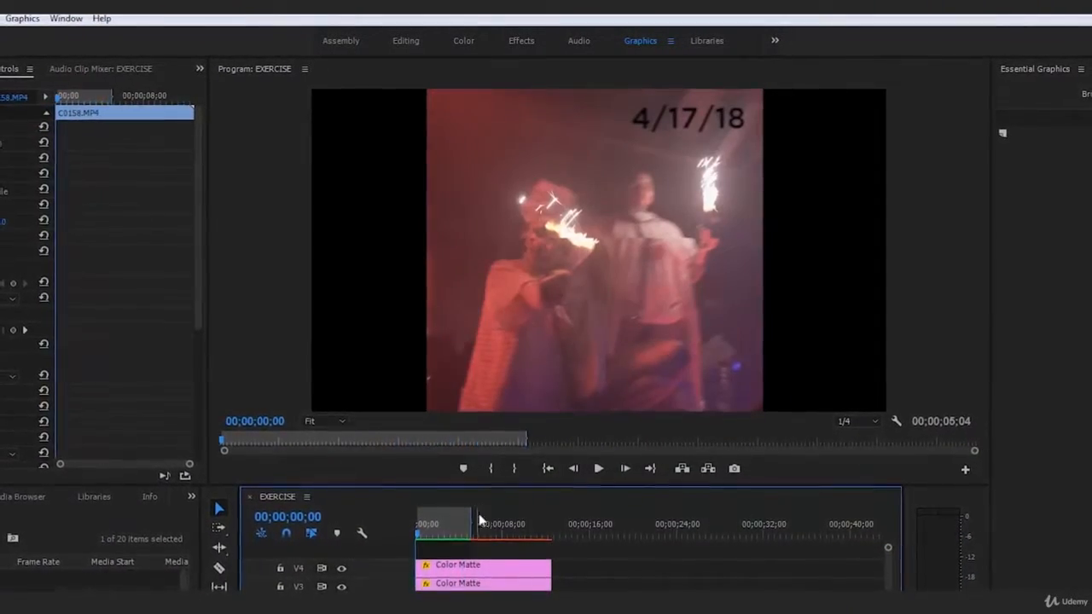
key("space")
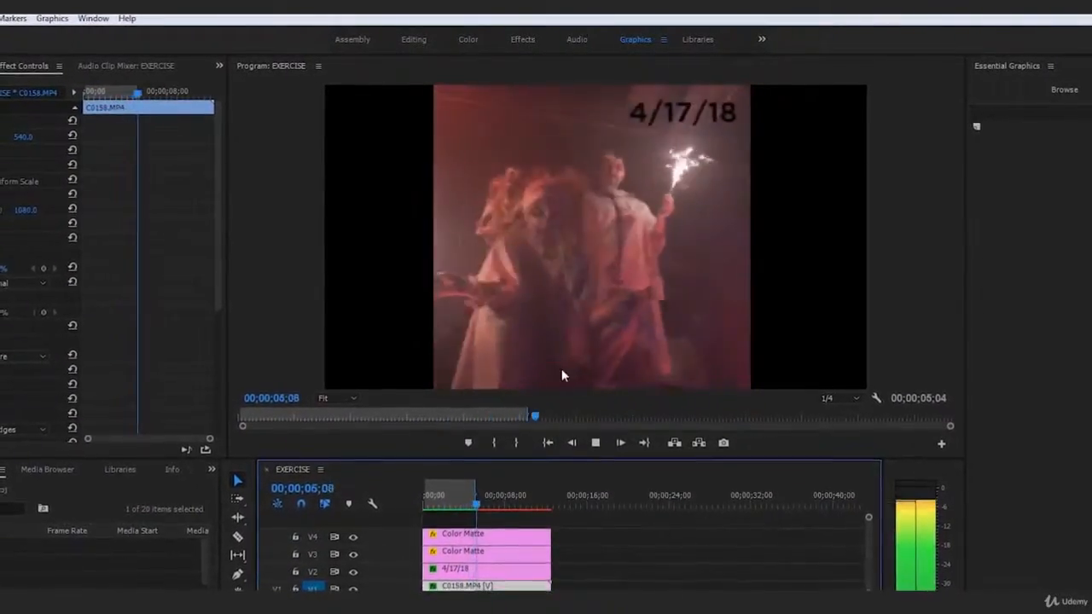
key("space")
key("space")
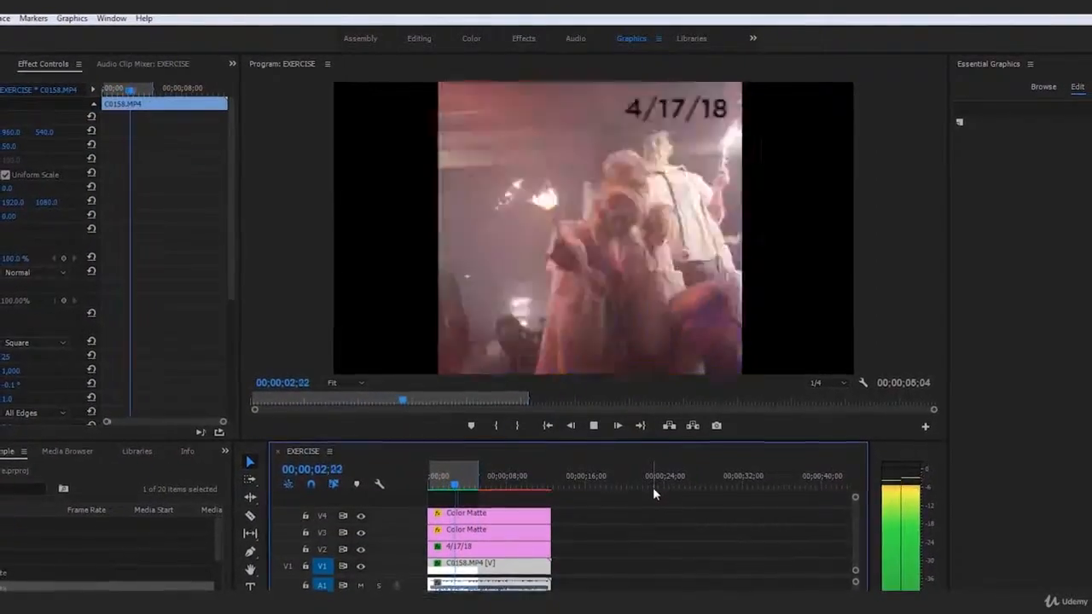
key("space")
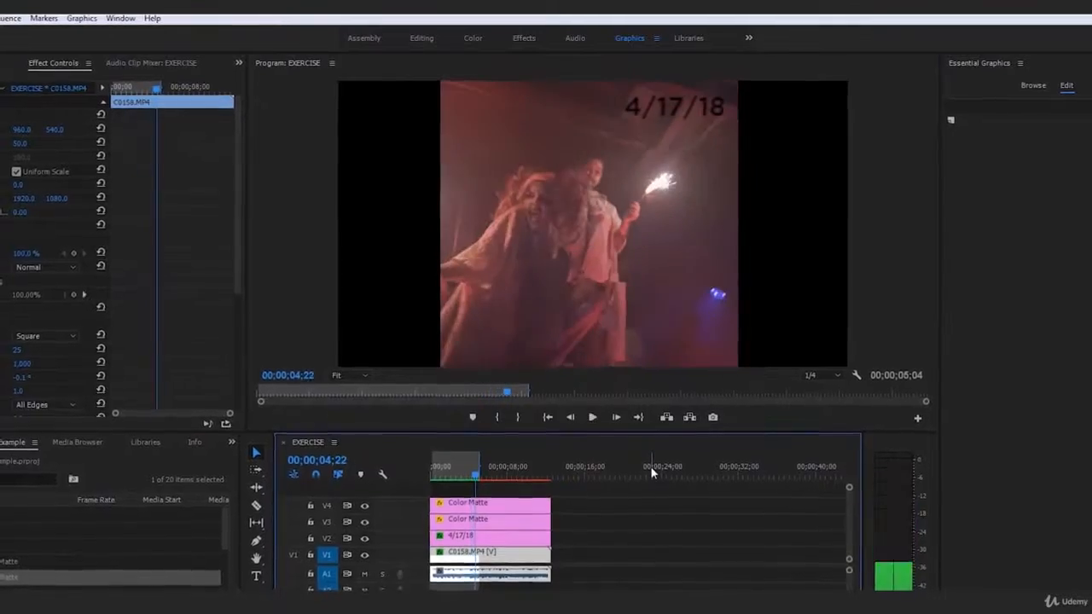
key("space")
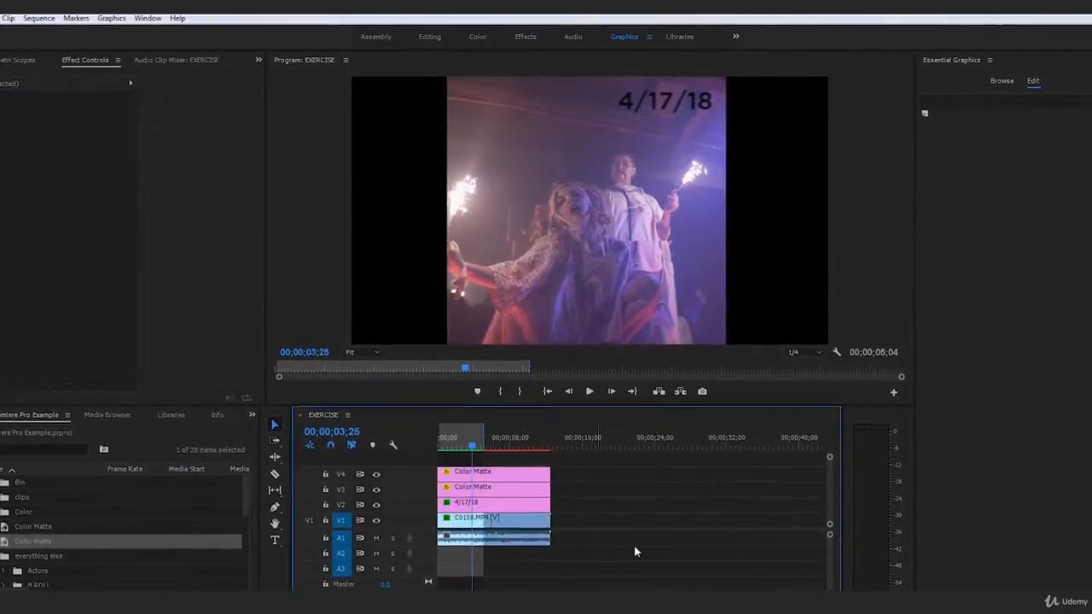
left_click(716, 480)
key("Home")
key("space")
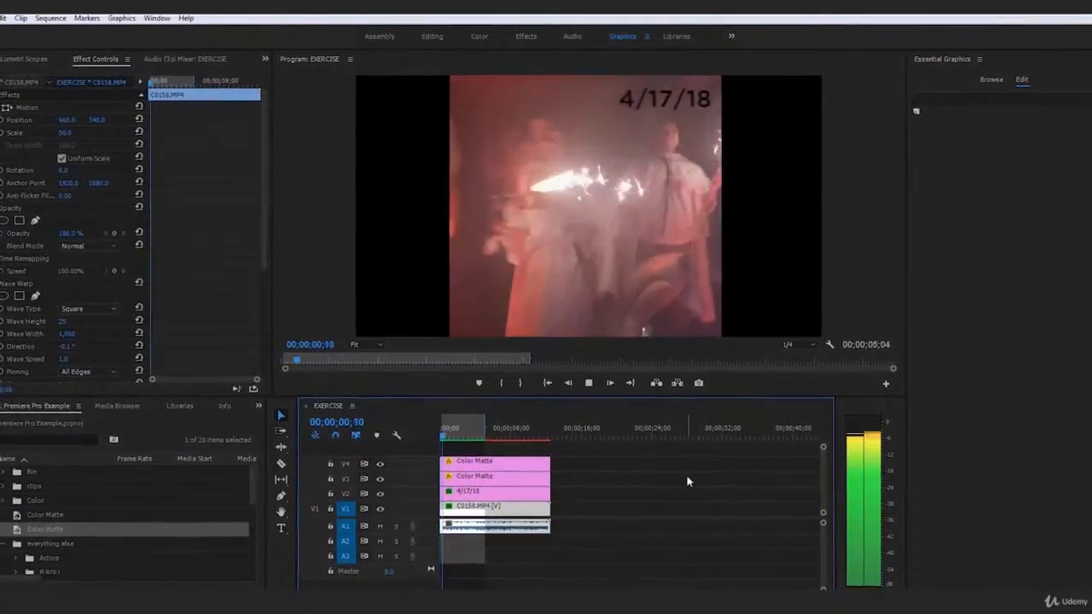
left_click(687, 480)
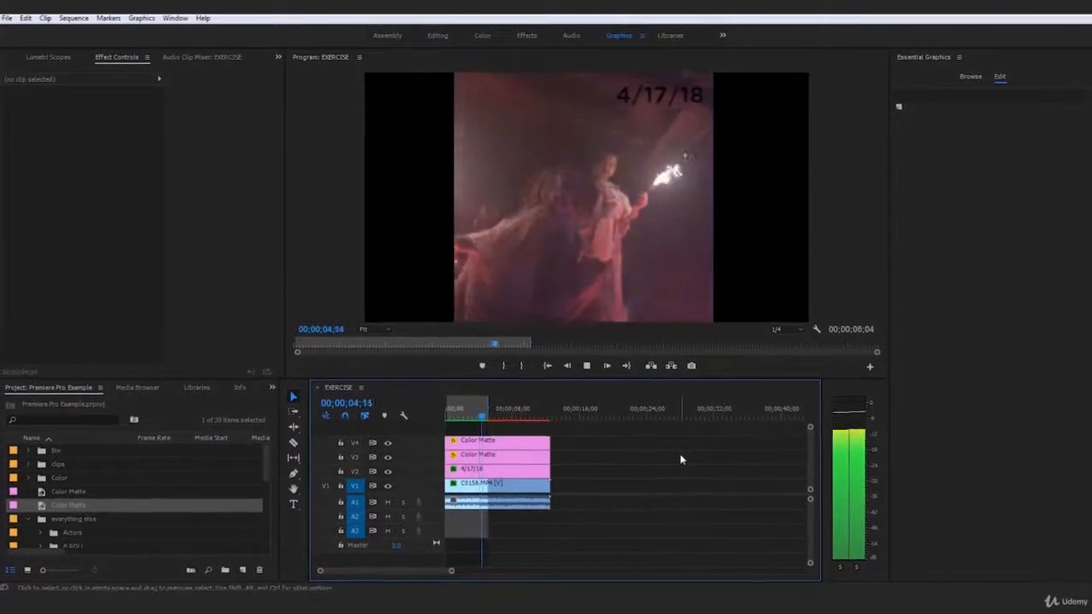
key("Home")
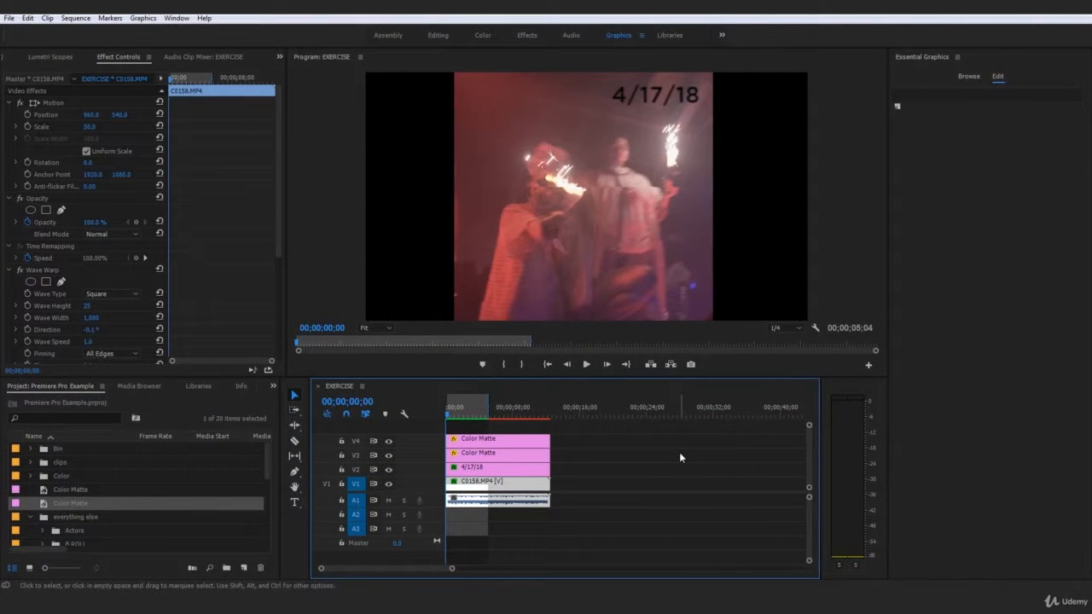